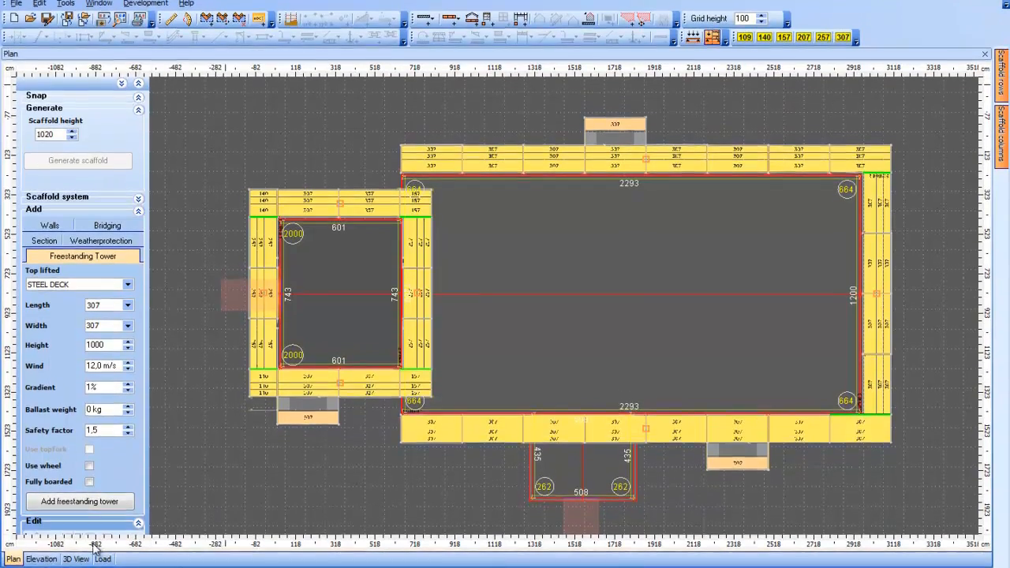
left_click(77, 528)
left_click_drag(188, 483, 27, 471)
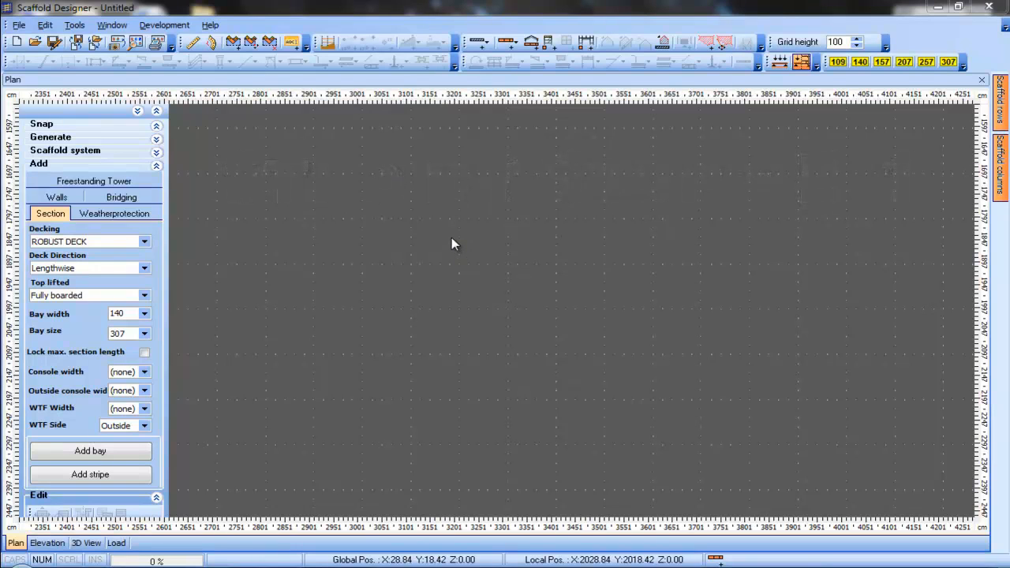
Start a new building and draw its first horizontal wall 2290 long
right_click(342, 207)
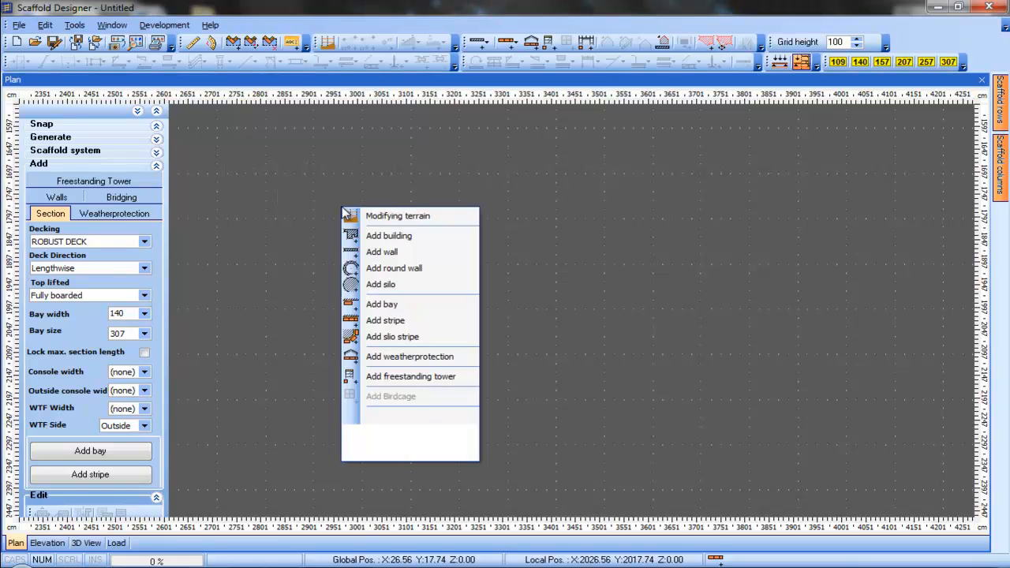
left_click(423, 237)
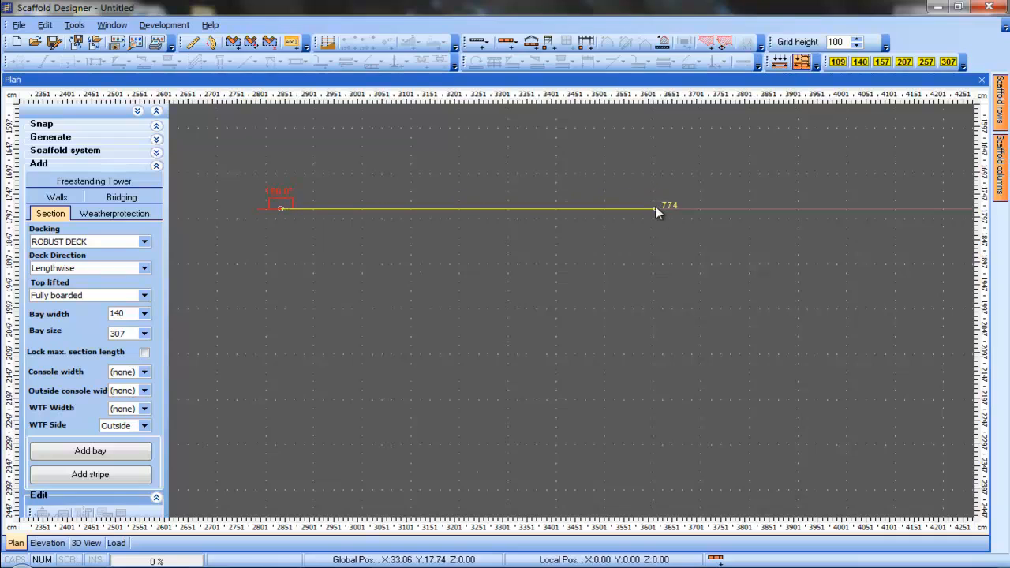
key("Tab")
type("2290")
key("Return")
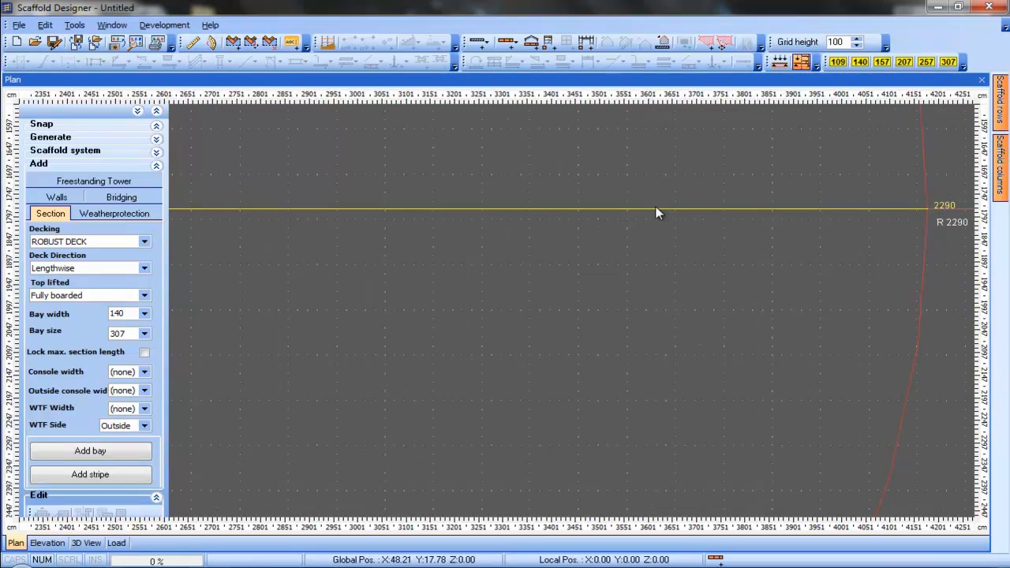
left_click(656, 209)
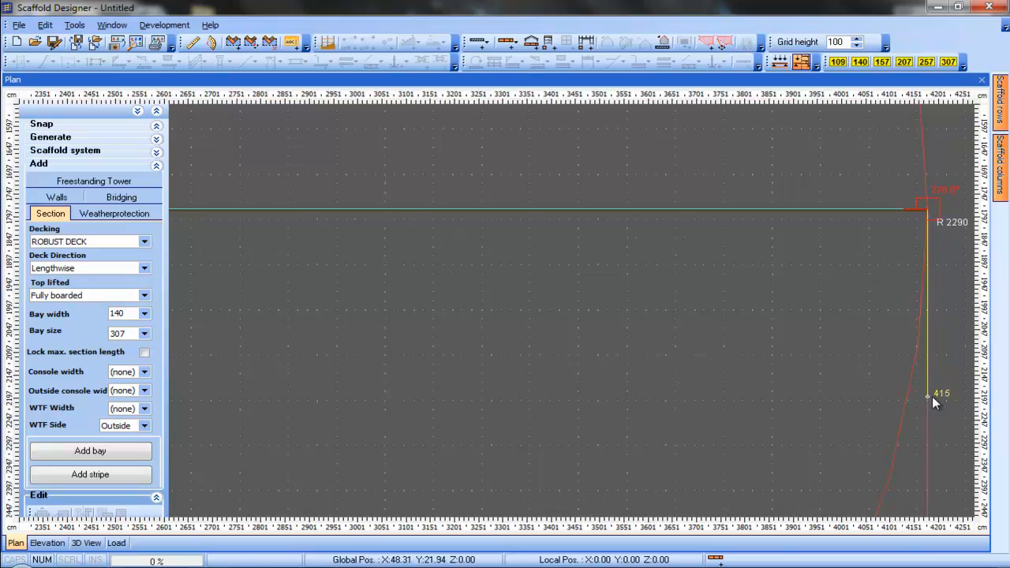
Draw the 1200 side downward and close the outline into a 2290 by 1200 rectangular building
key("Tab")
type("1200")
key("Return")
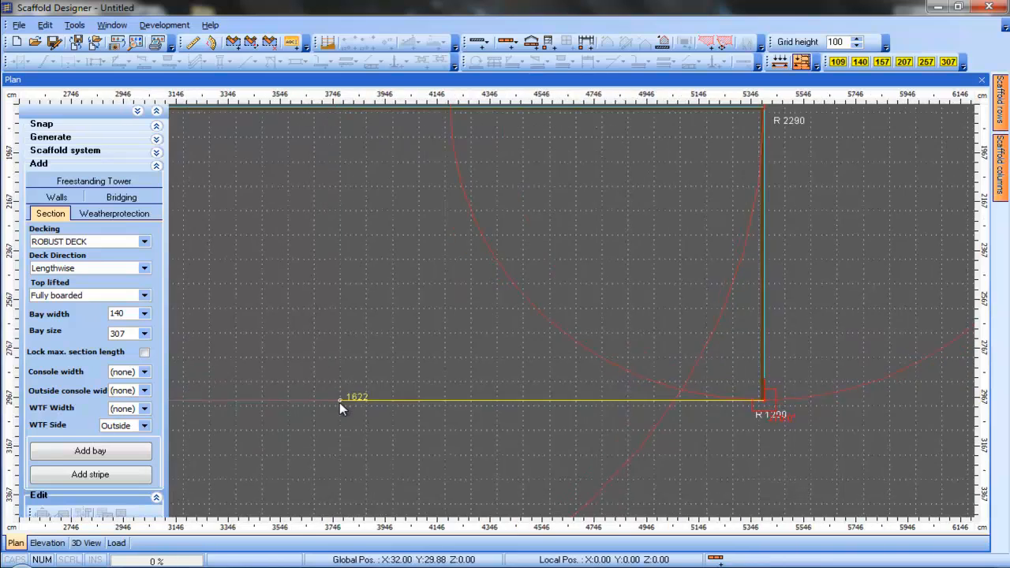
left_click(254, 376)
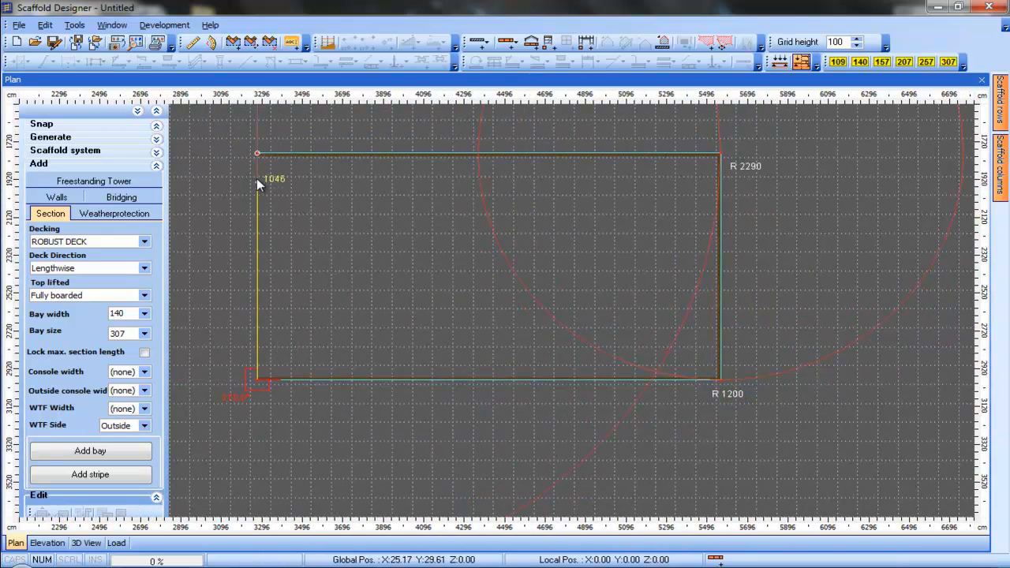
left_click(257, 154)
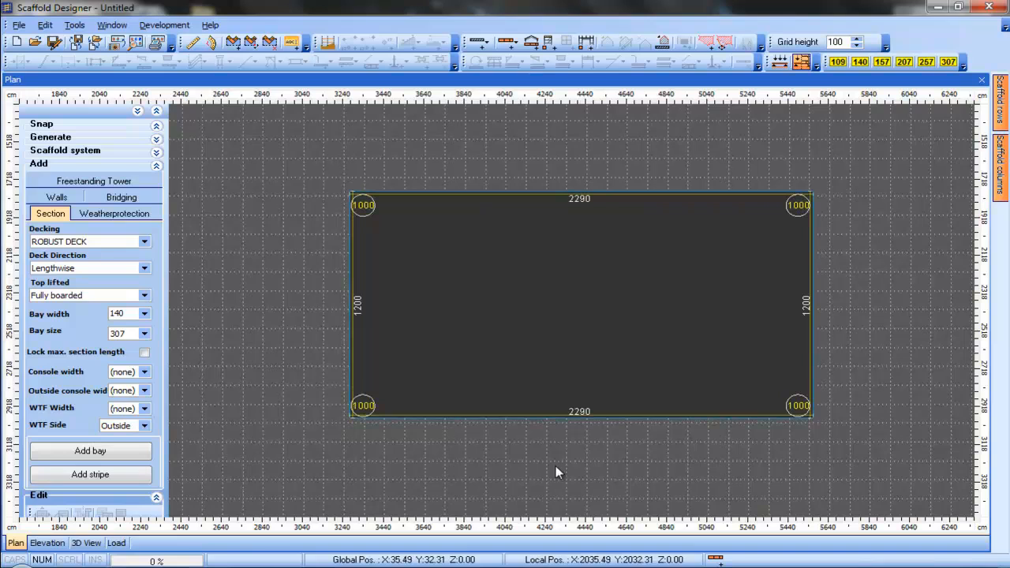
Start a second building on the main building's lower wall and draw a 435 wall downward from it
right_click(456, 450)
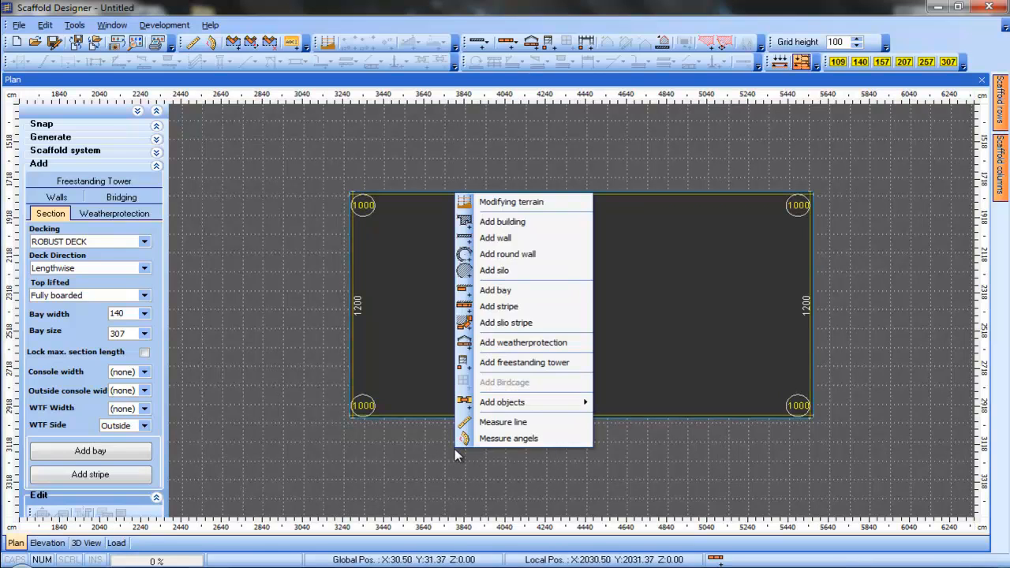
left_click(521, 222)
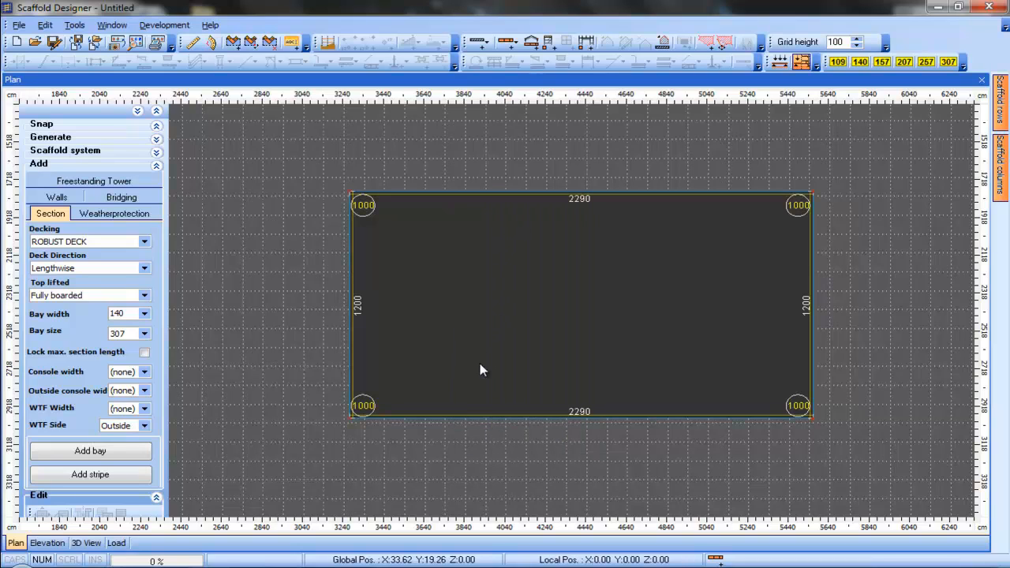
left_click(481, 418)
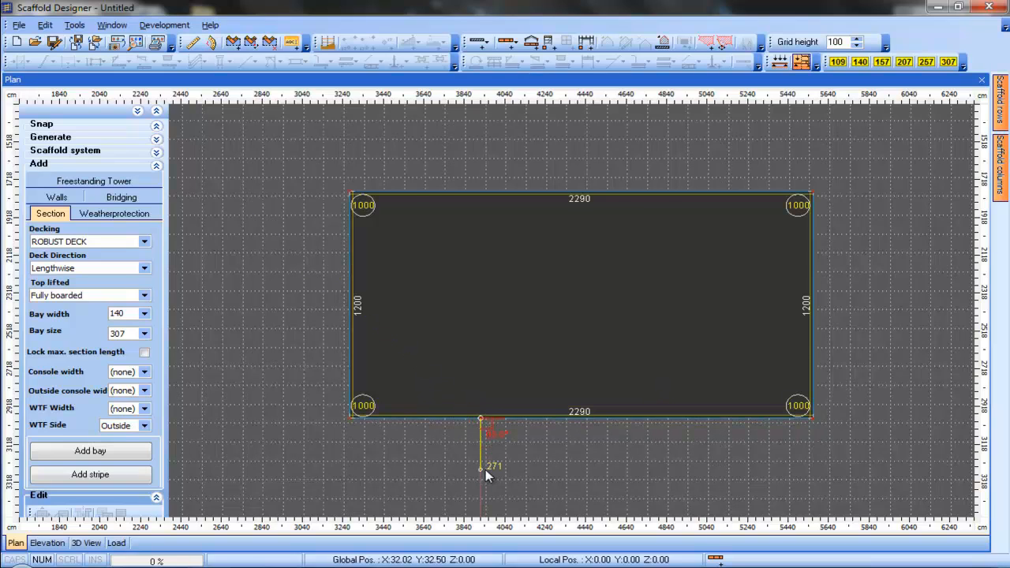
key("Tab")
type("435")
key("Return")
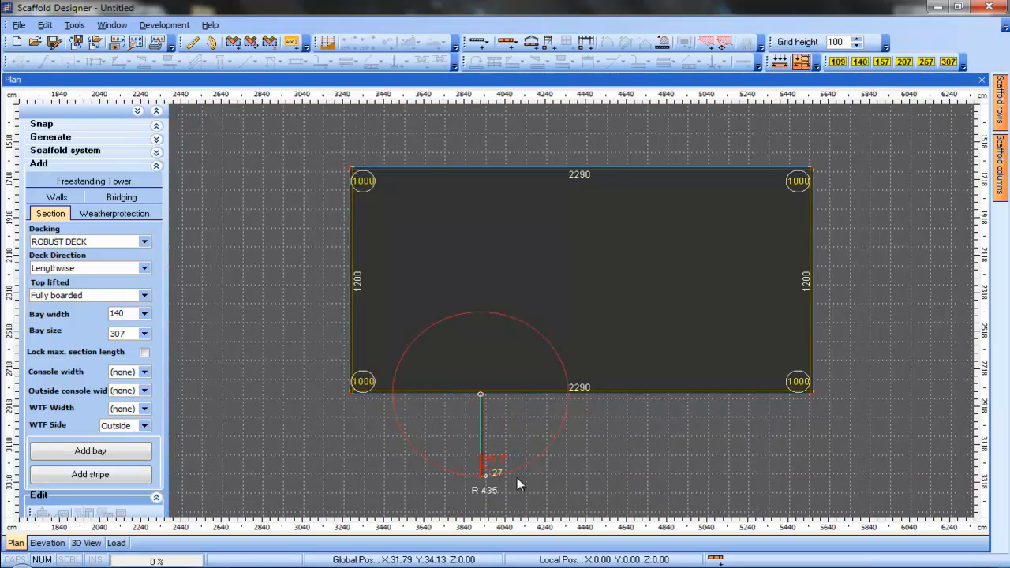
Draw the 508 wall and close the annex outline back onto the main building's lower wall
mouse_move(576, 477)
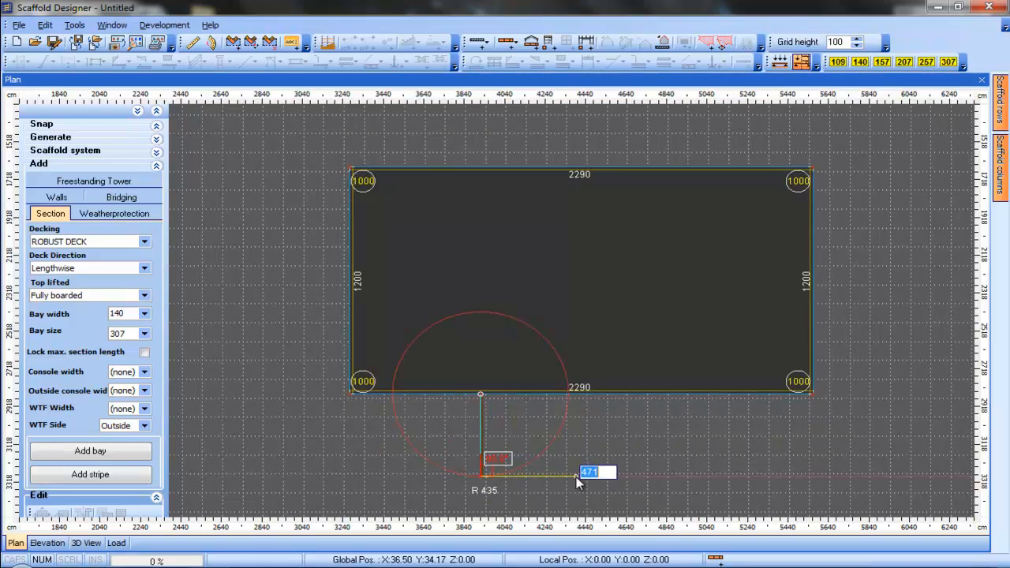
type("508")
key("Return")
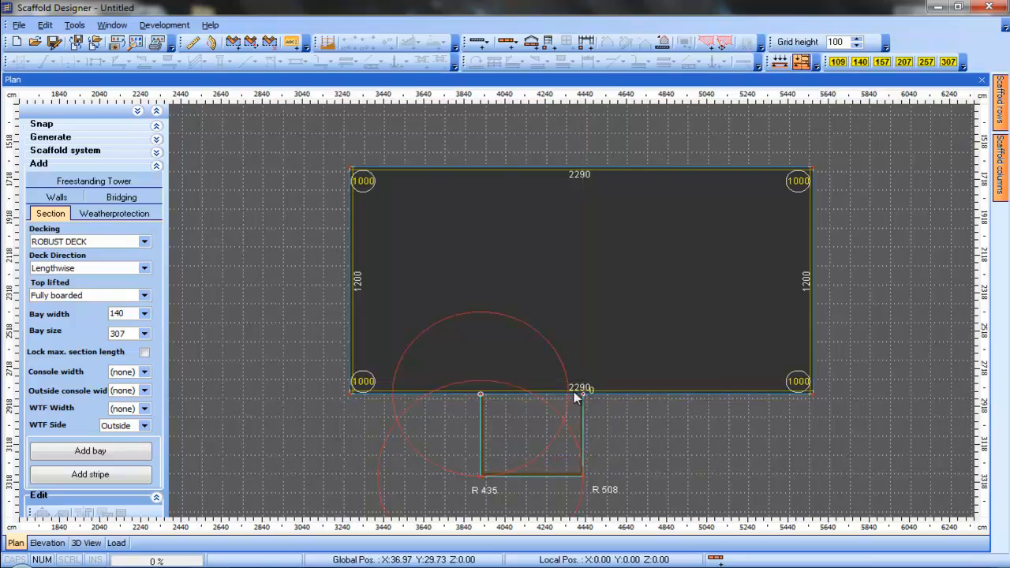
left_click(583, 395)
left_click(485, 394)
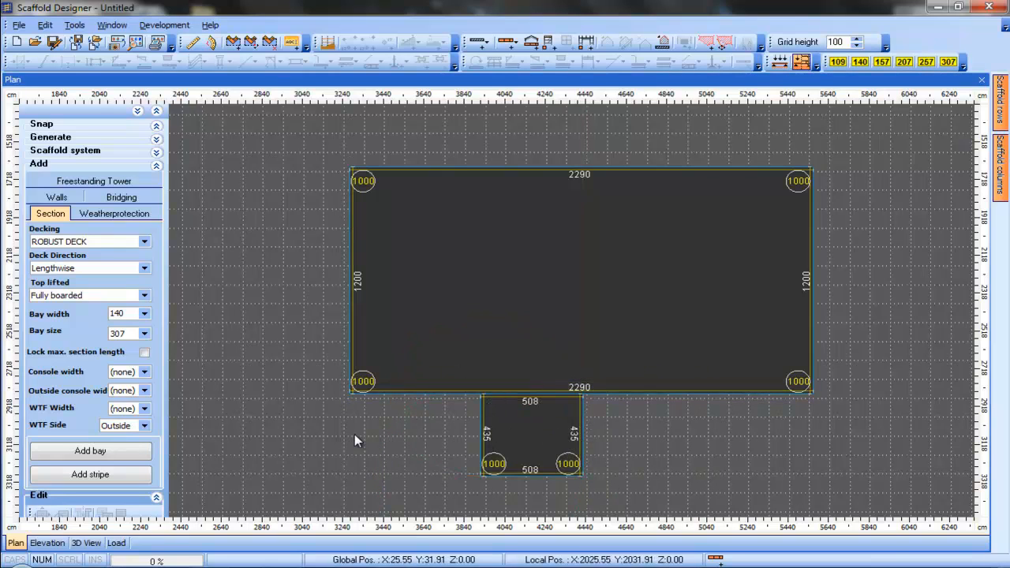
Start a third building left of the main one and draw its top wall 600 long
middle_click_drag(355, 434, 432, 460)
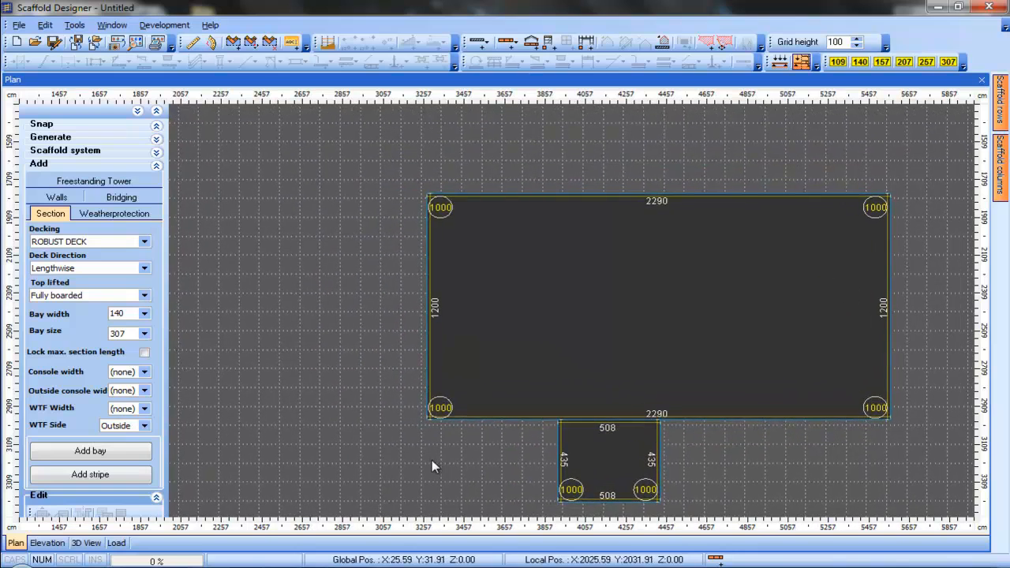
right_click(254, 240)
left_click(293, 269)
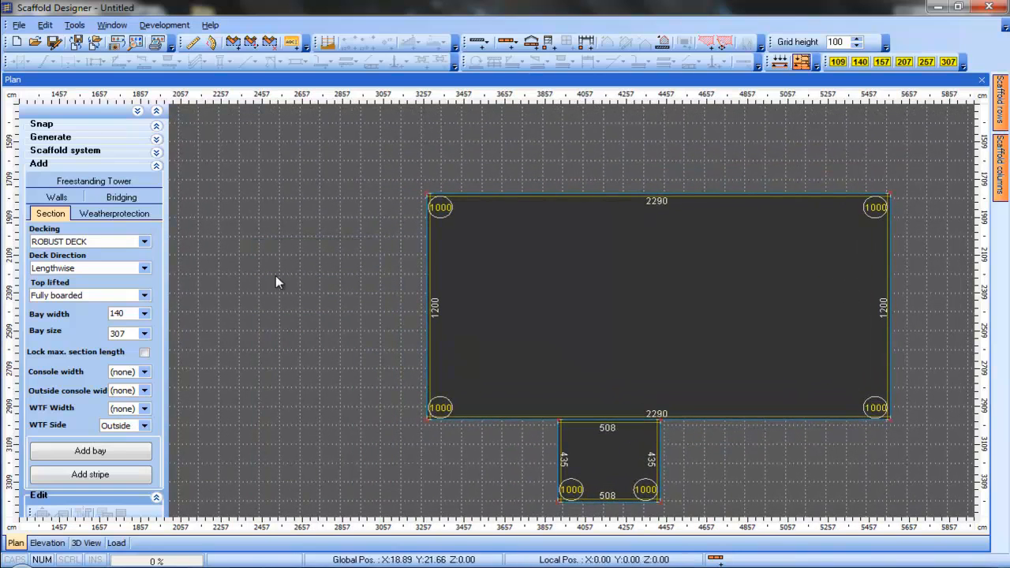
left_click(252, 255)
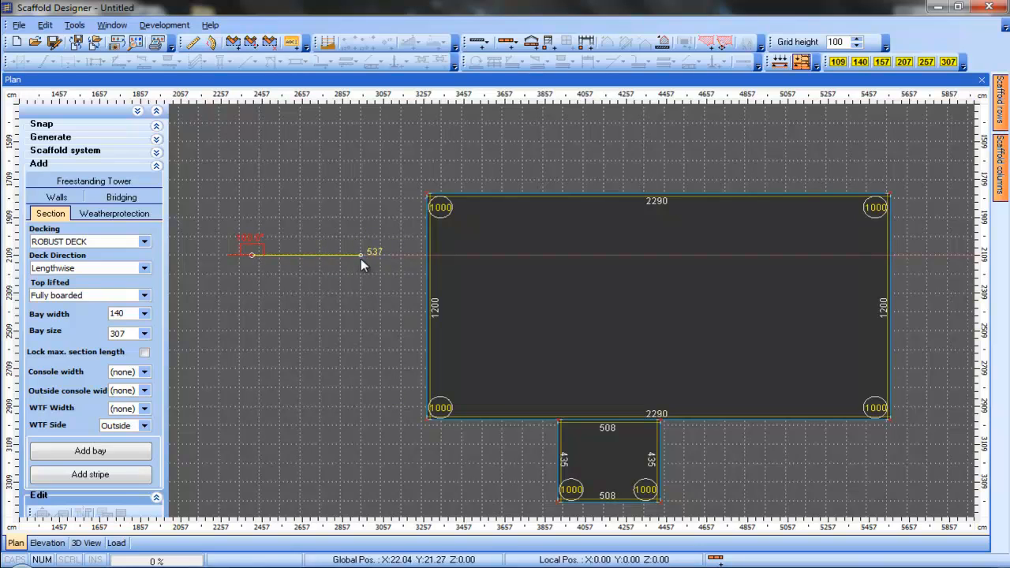
key("Tab")
key("Return")
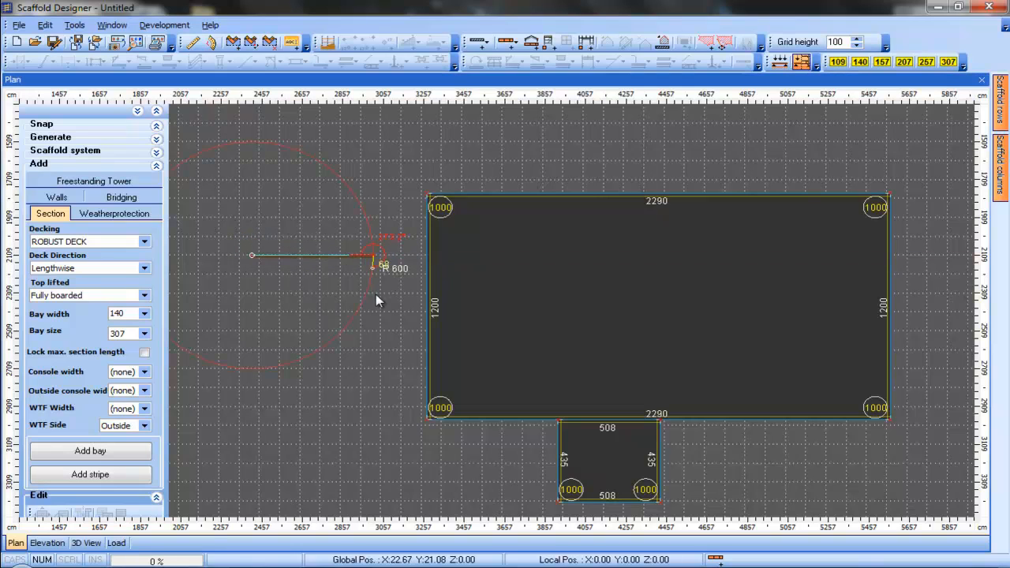
Draw the 740 side downward and close the third building's outline into a rectangle
key("Tab")
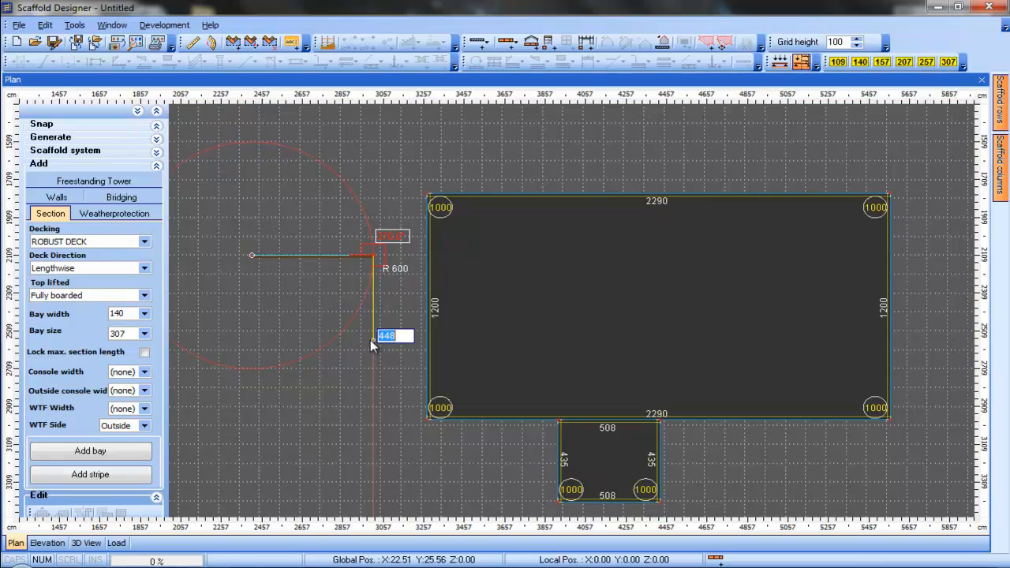
type("740")
key("Return")
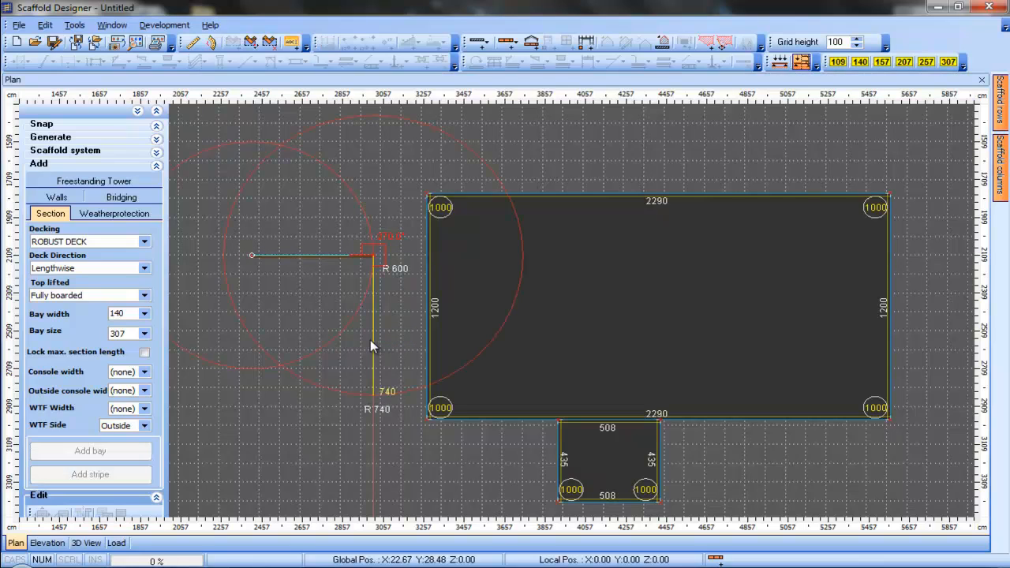
left_click(253, 396)
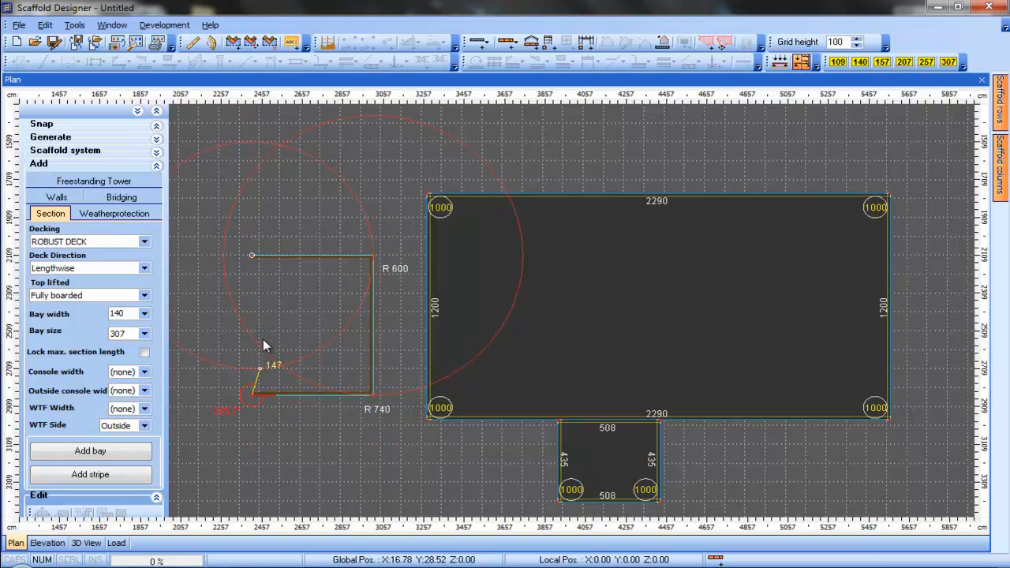
left_click(252, 256)
middle_click_drag(384, 466, 373, 433)
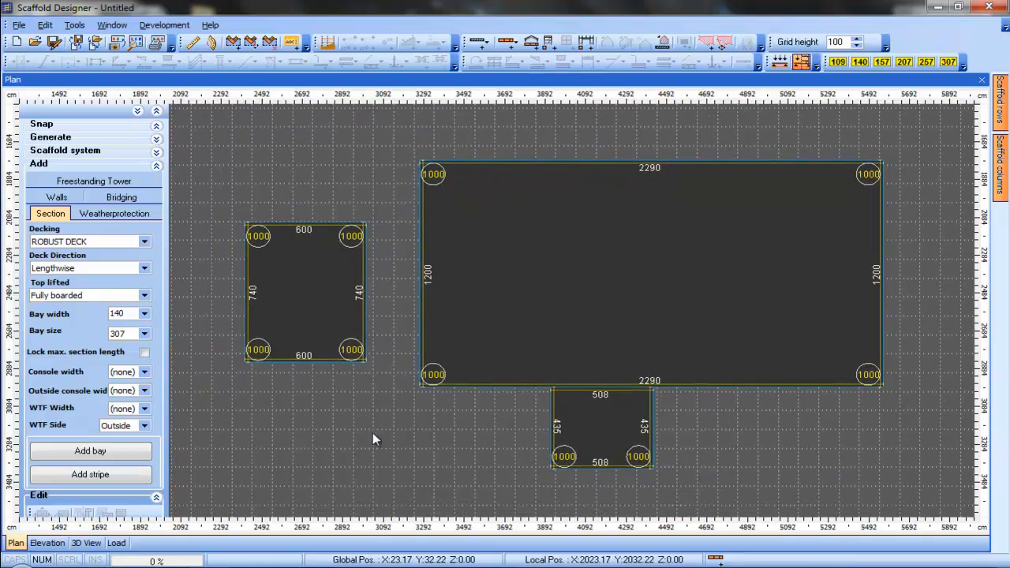
Inspect the three buildings in the 3D view, then return to the plan
left_click(87, 543)
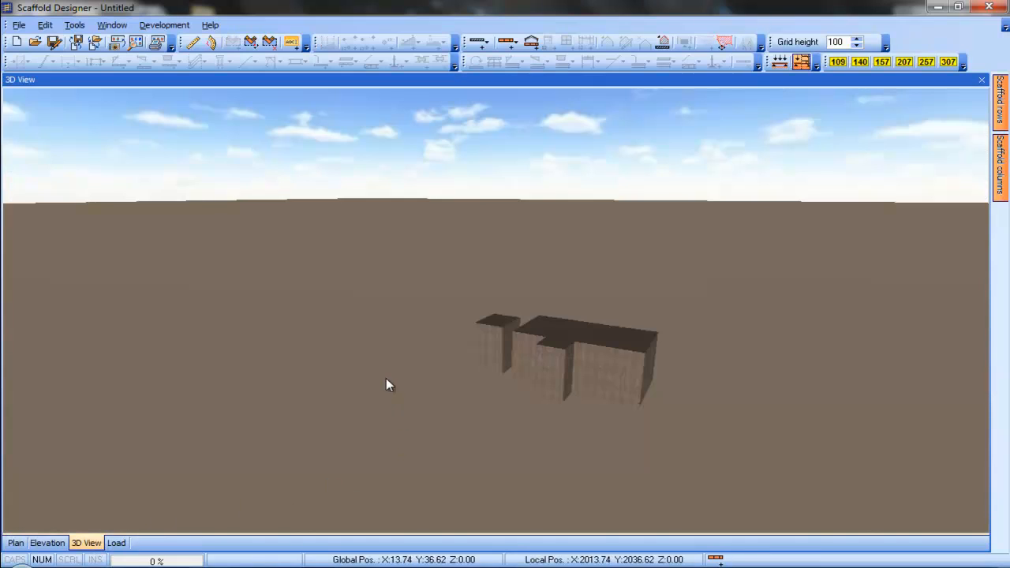
scroll(433, 402, "up", 3)
middle_click_drag(432, 398, 412, 401)
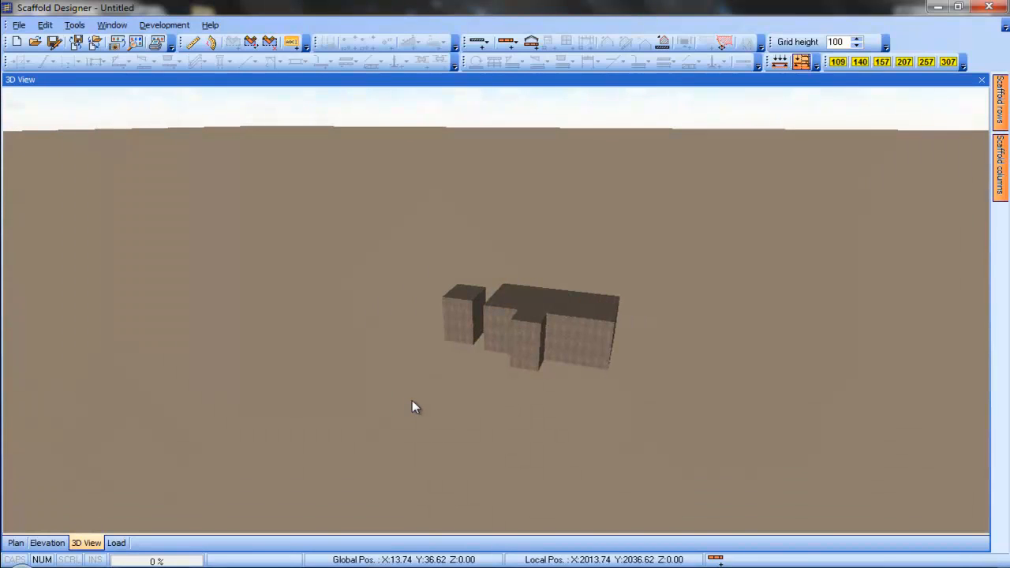
left_click(16, 544)
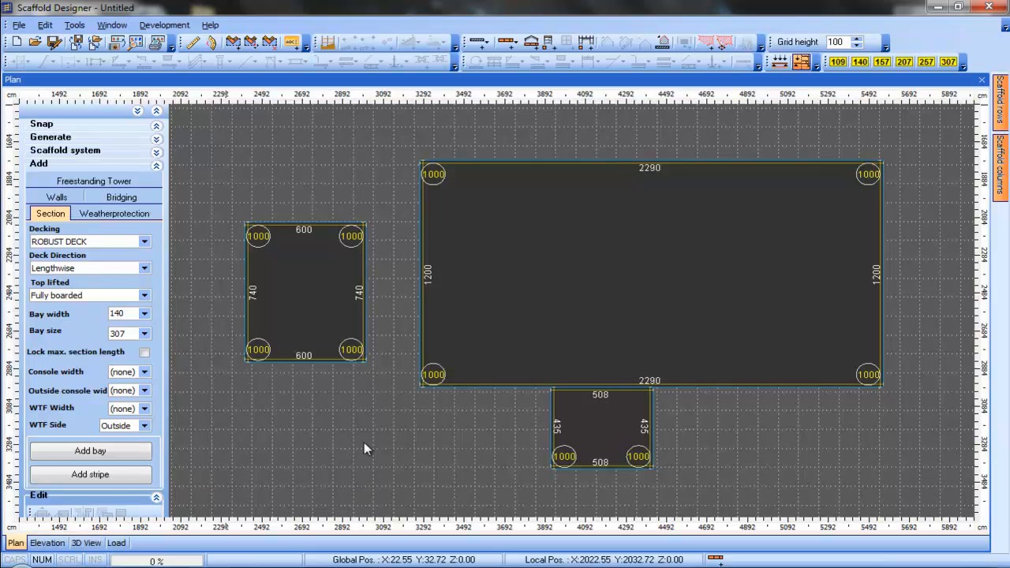
Set the main building's wall height to 650 in its properties
left_click(654, 267)
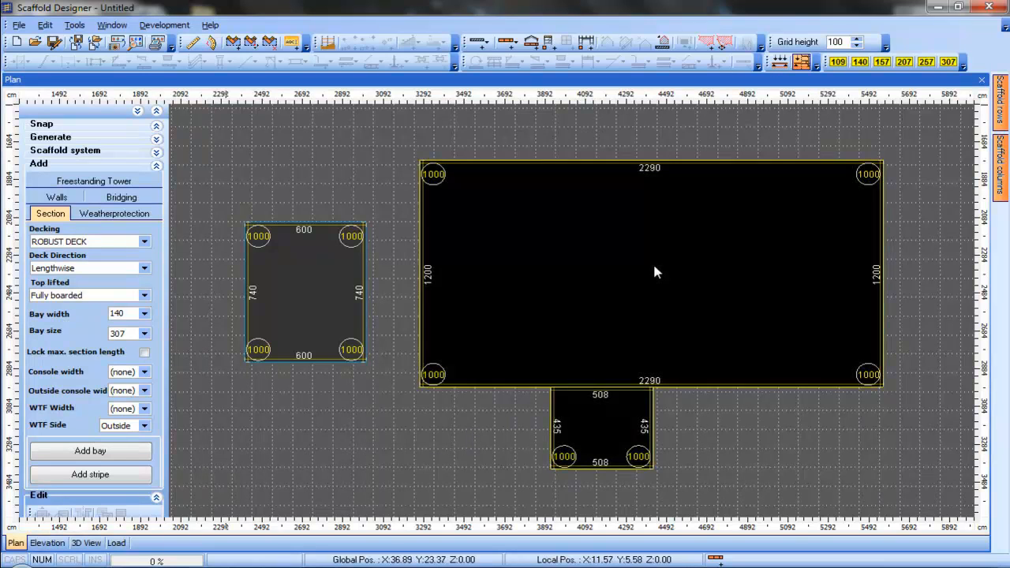
right_click(655, 267)
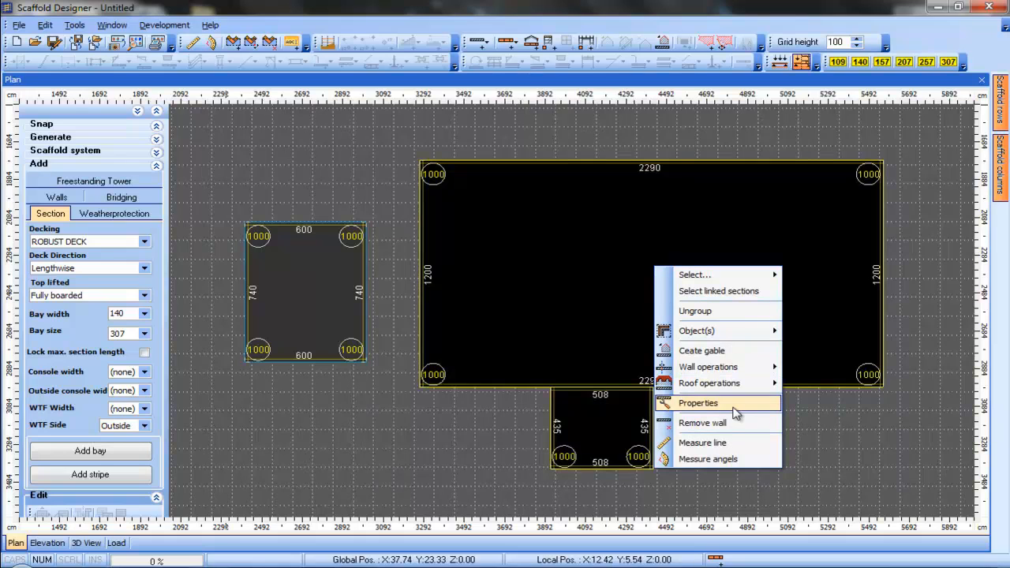
left_click(699, 403)
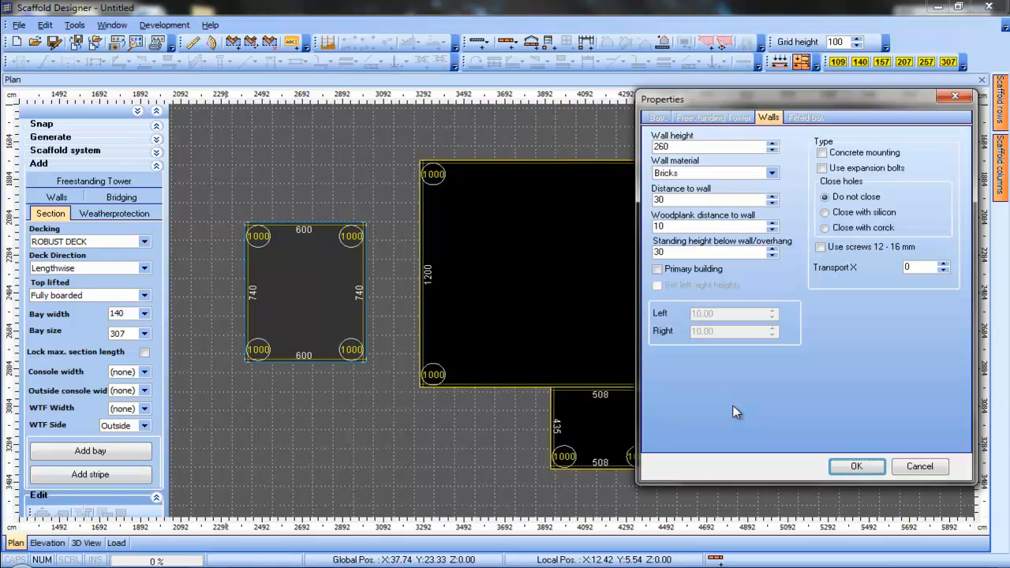
double_click(664, 146)
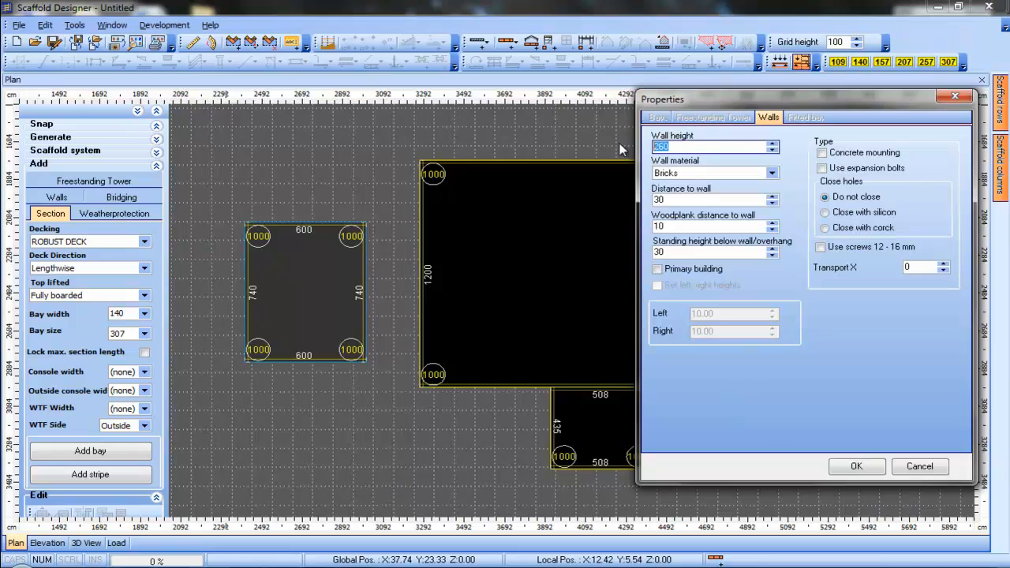
type("6")
left_click(855, 469)
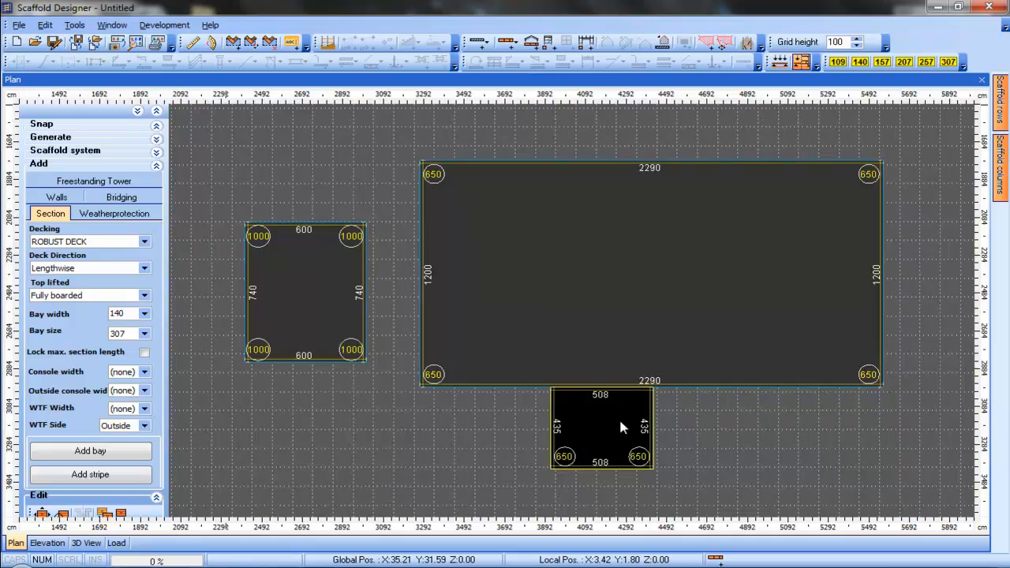
Set the lower annex building's wall height to 260 in its properties
right_click(620, 423)
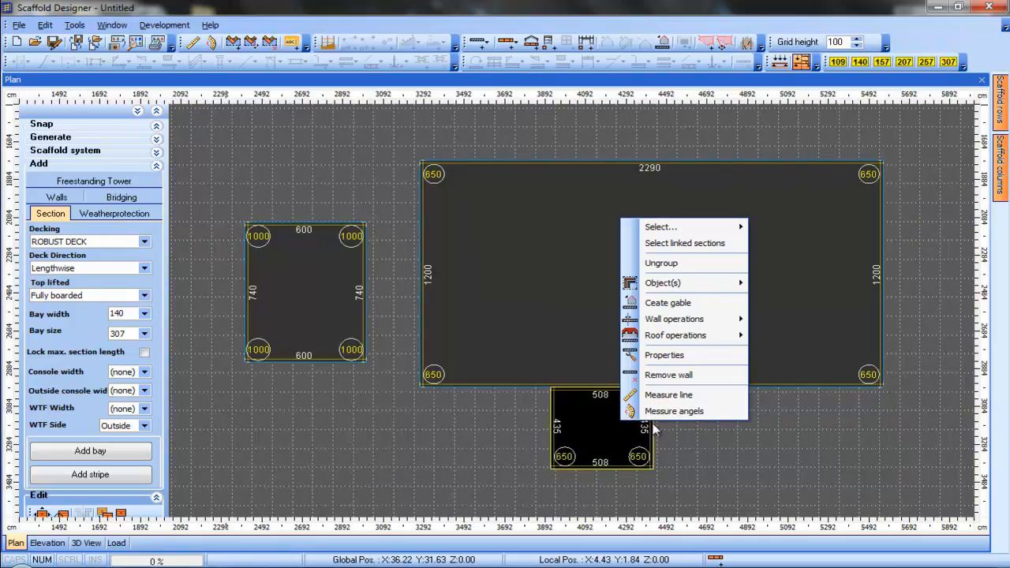
left_click(665, 353)
left_click(689, 147)
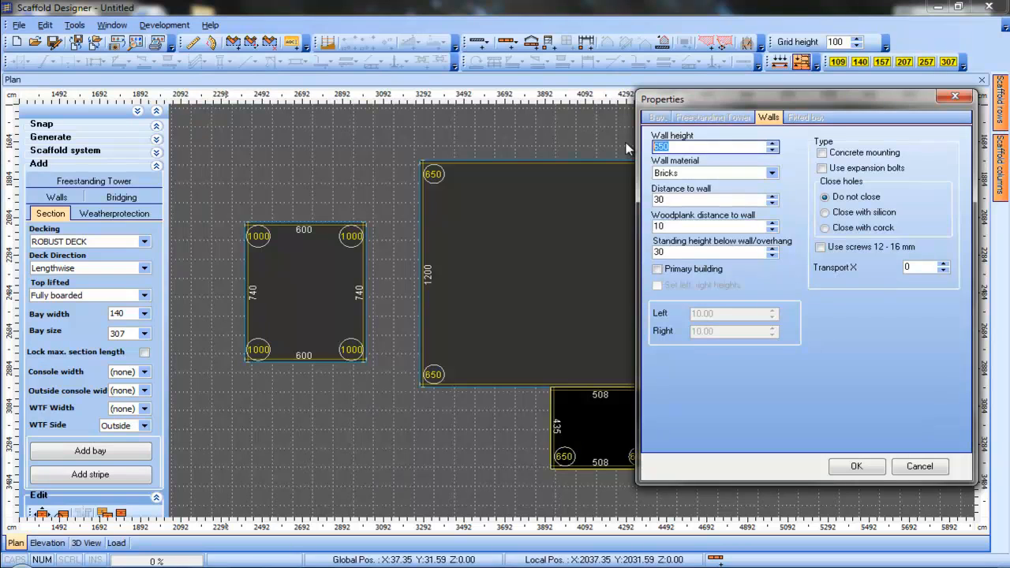
type("260")
left_click(839, 465)
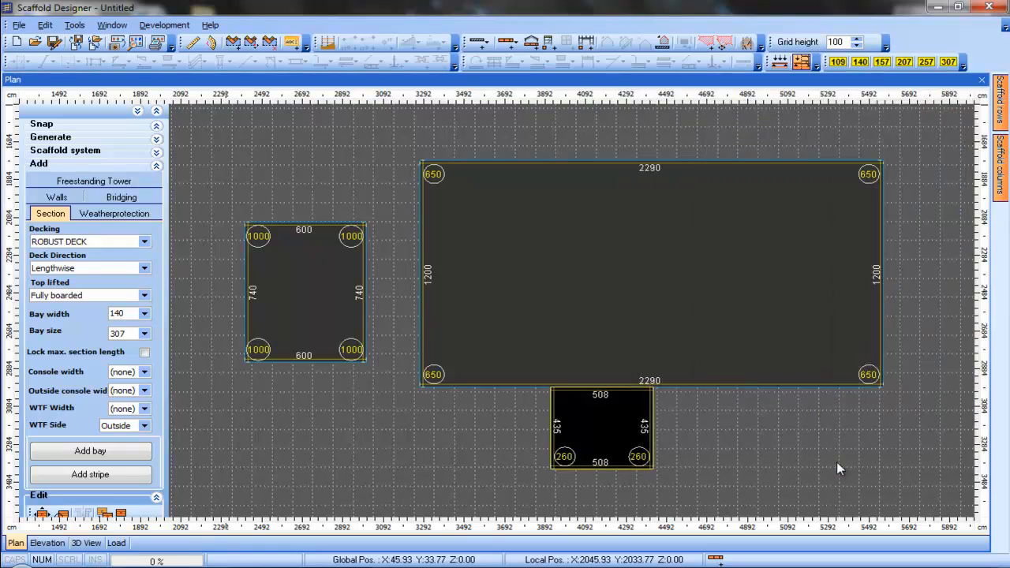
Set the tower building's wall height to 2000 in its properties
left_click(293, 289)
right_click(293, 289)
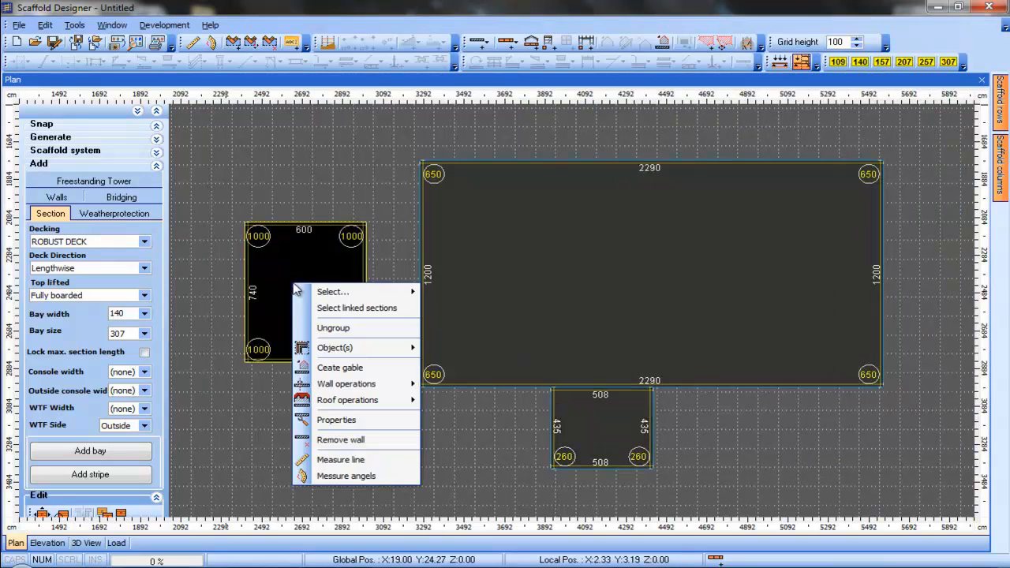
left_click(350, 420)
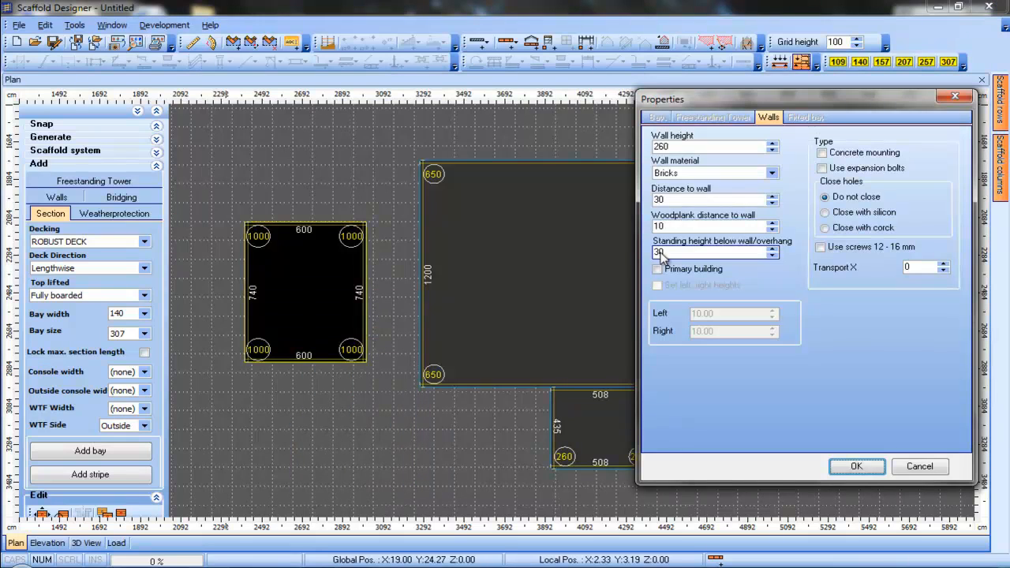
key("shift+Tab")
key("shift+Tab")
key("shift+Tab")
key("shift+Tab")
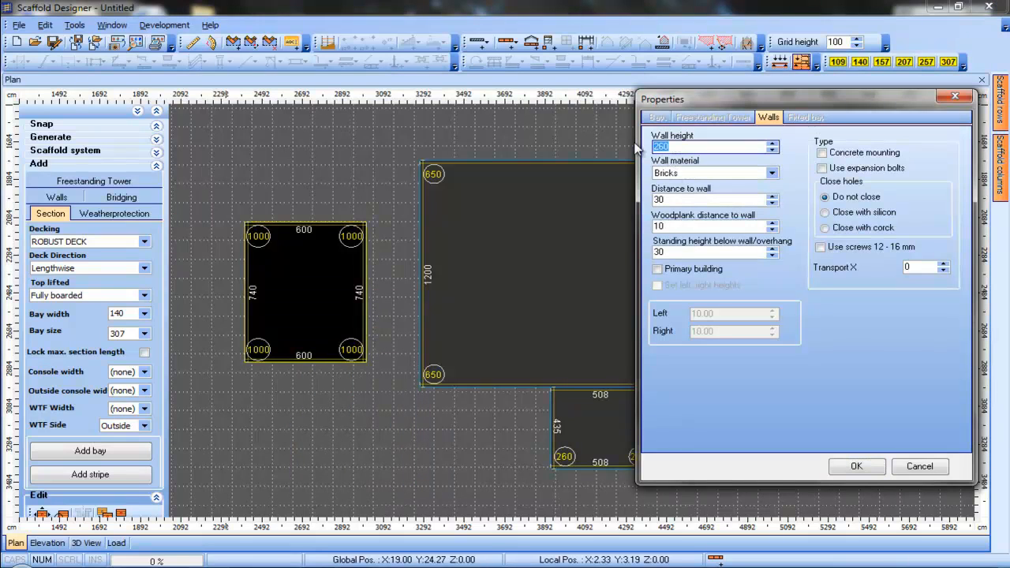
type("2")
left_click(854, 466)
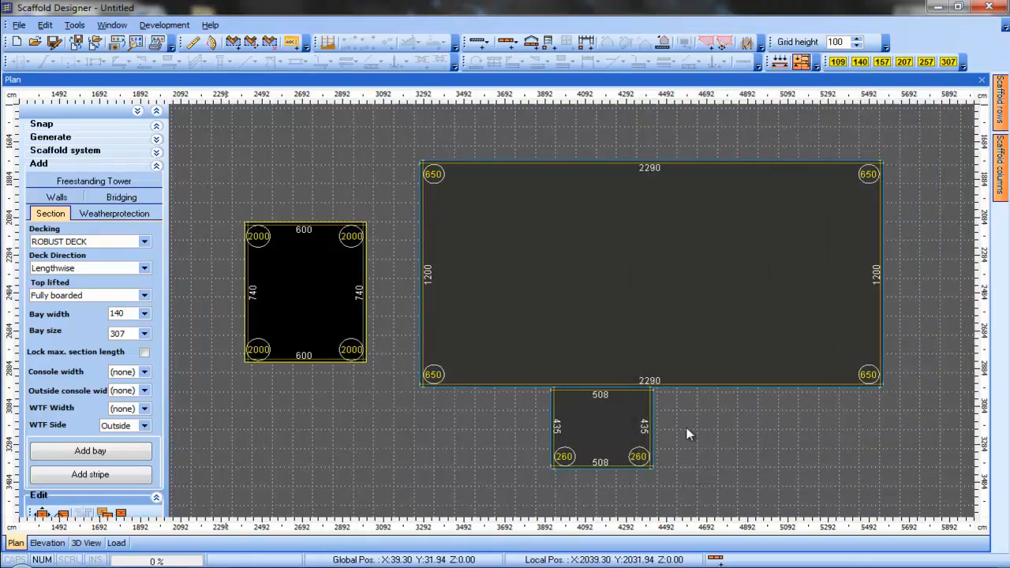
Inspect the buildings in the 3D view, then return to the plan
left_click(87, 543)
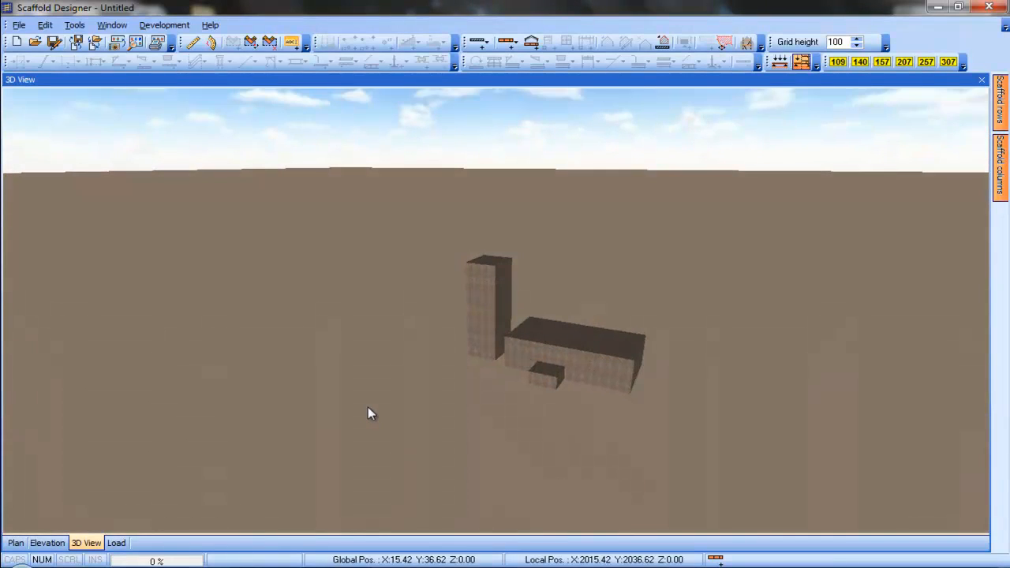
left_click(16, 543)
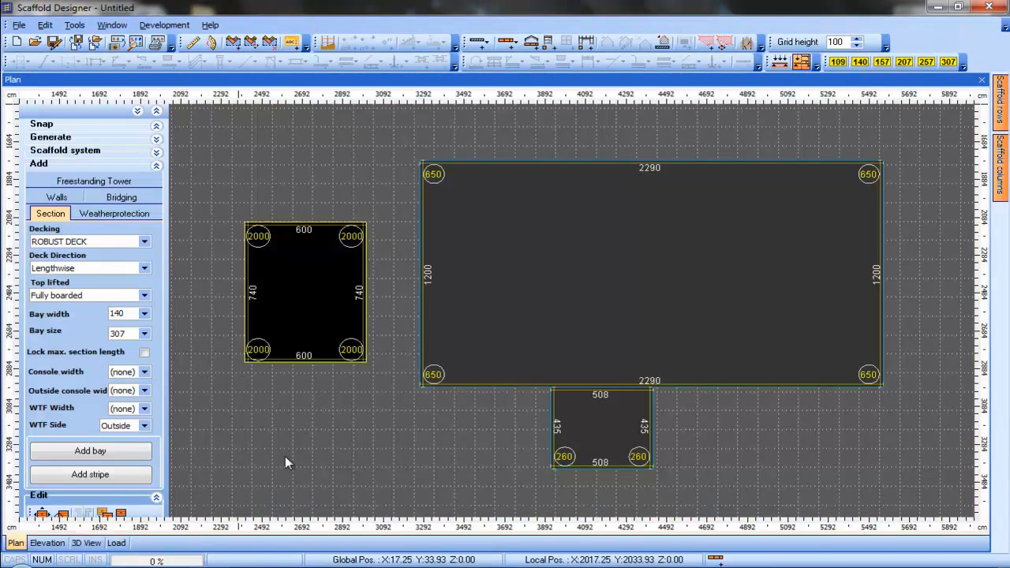
Create a gable on the main building's left end wall with a peak of 1050 and centre at 600
middle_click_drag(450, 439, 446, 463)
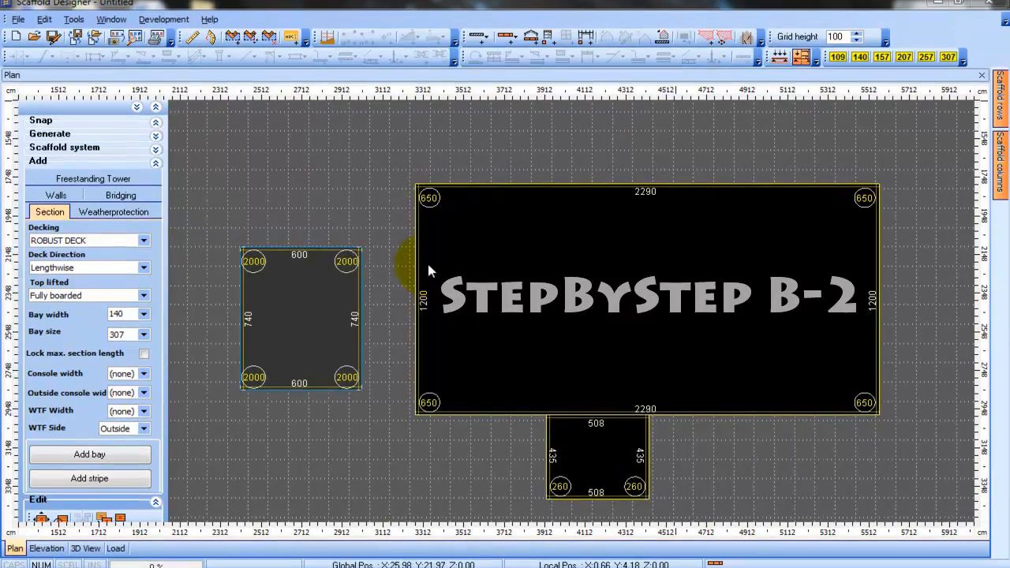
right_click(422, 259)
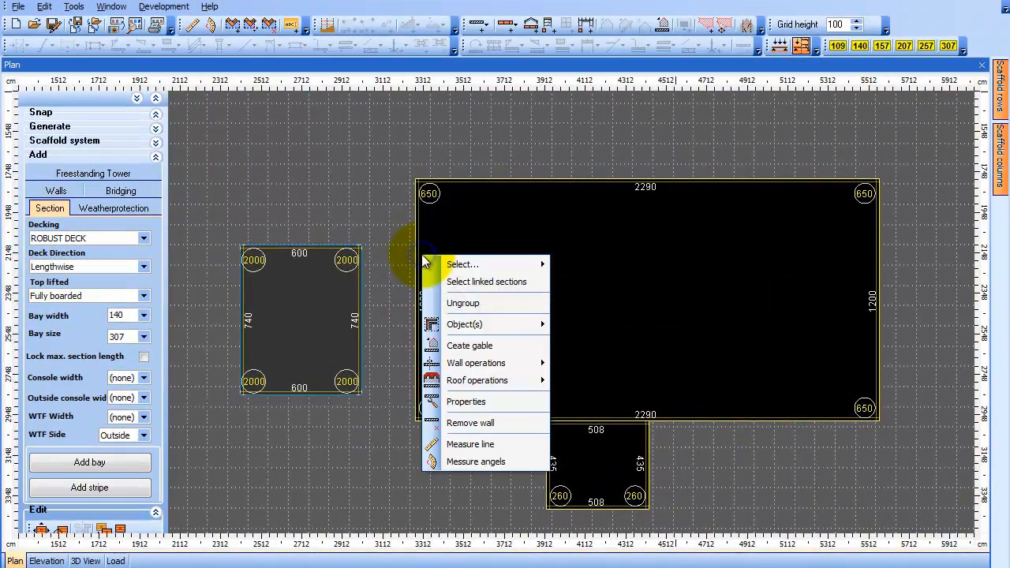
left_click(491, 343)
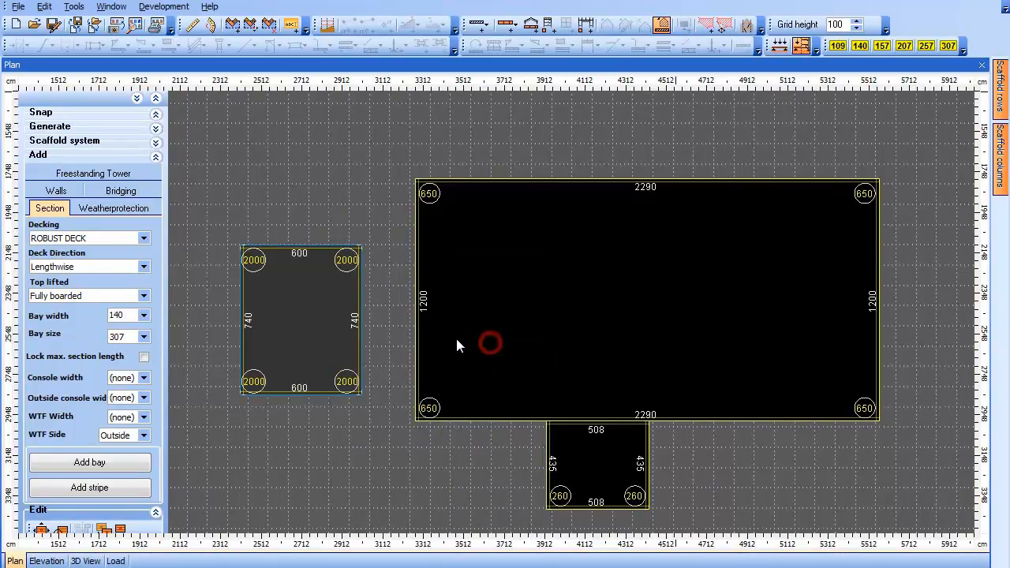
right_click(418, 245)
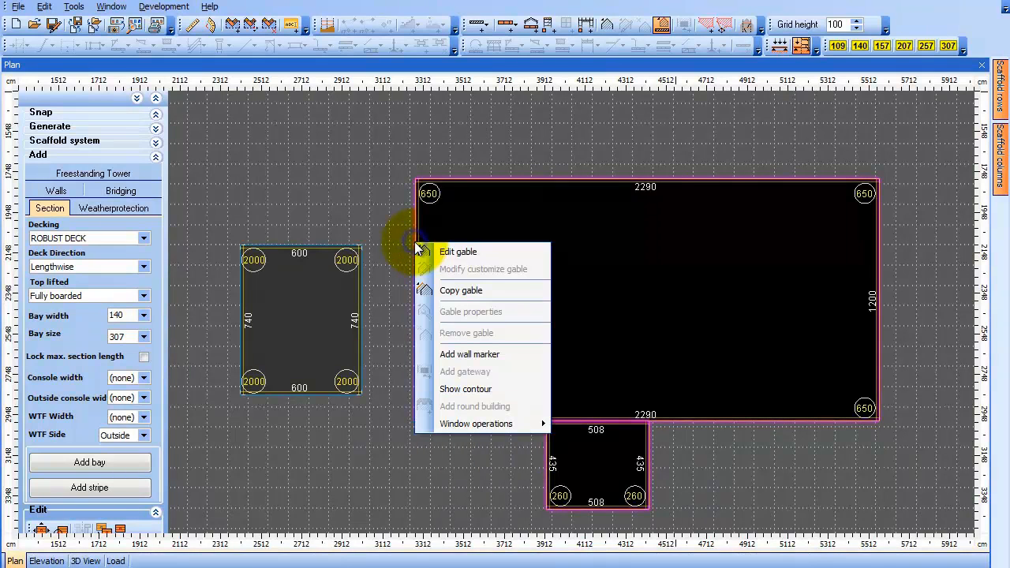
left_click(507, 254)
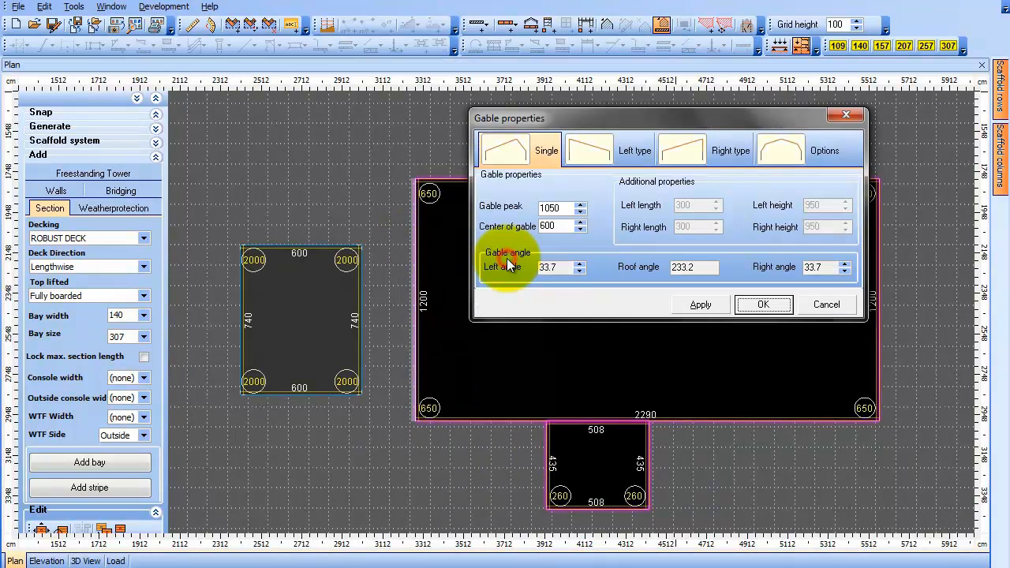
left_click(705, 305)
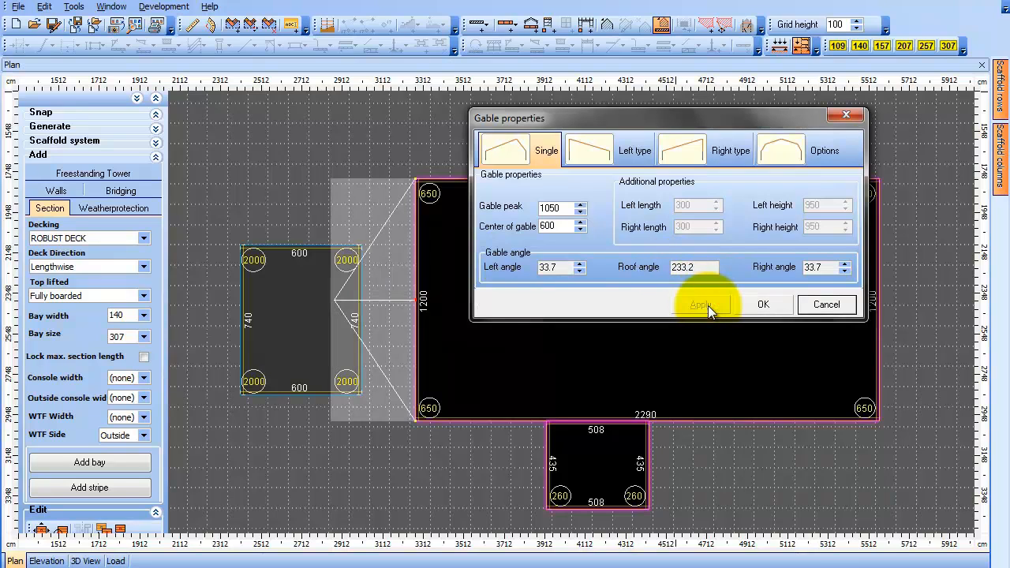
left_click(749, 305)
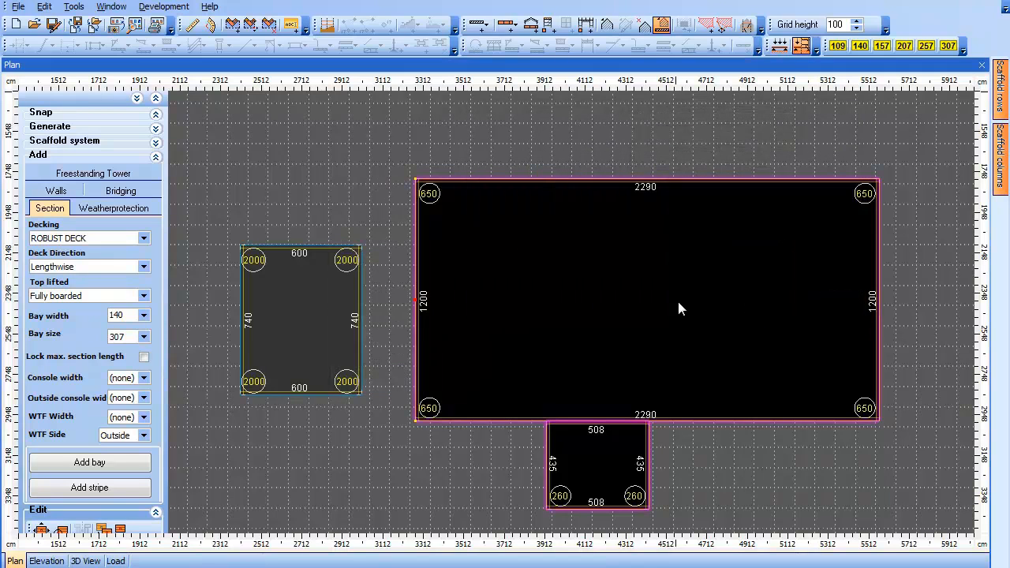
Copy the main building's gable onto its opposite right end wall
right_click(421, 196)
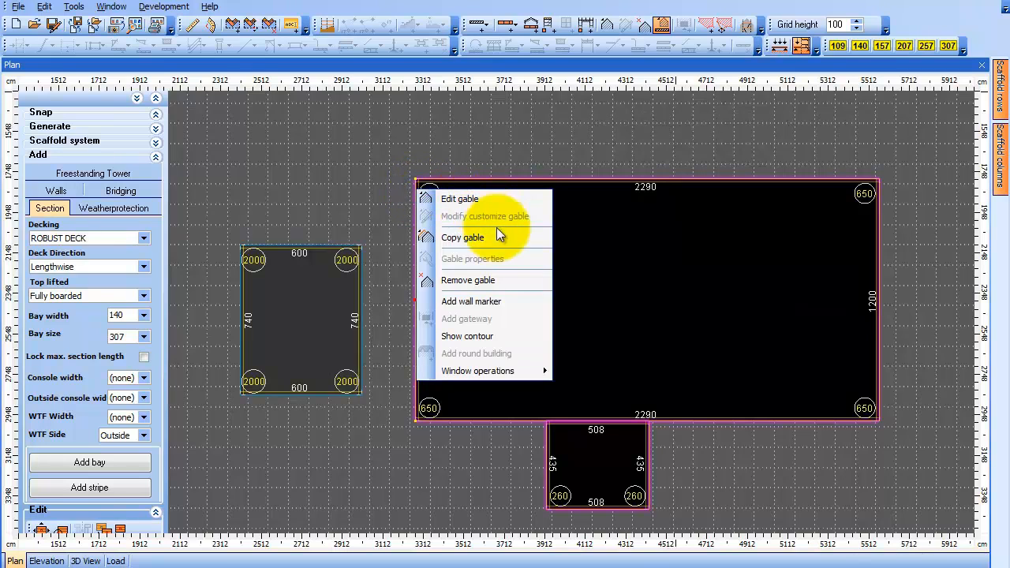
left_click(499, 173)
left_click_drag(418, 192, 413, 445)
left_click_drag(881, 473, 925, 465)
key("Return")
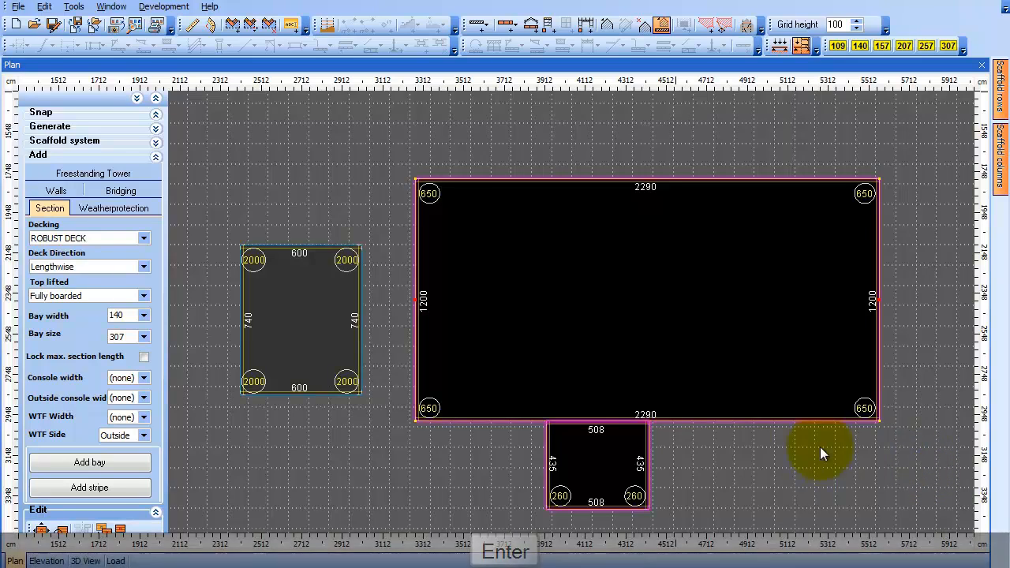
Create a gable on the lower annex and set its gable peak to 460
right_click(618, 507)
left_click(743, 329)
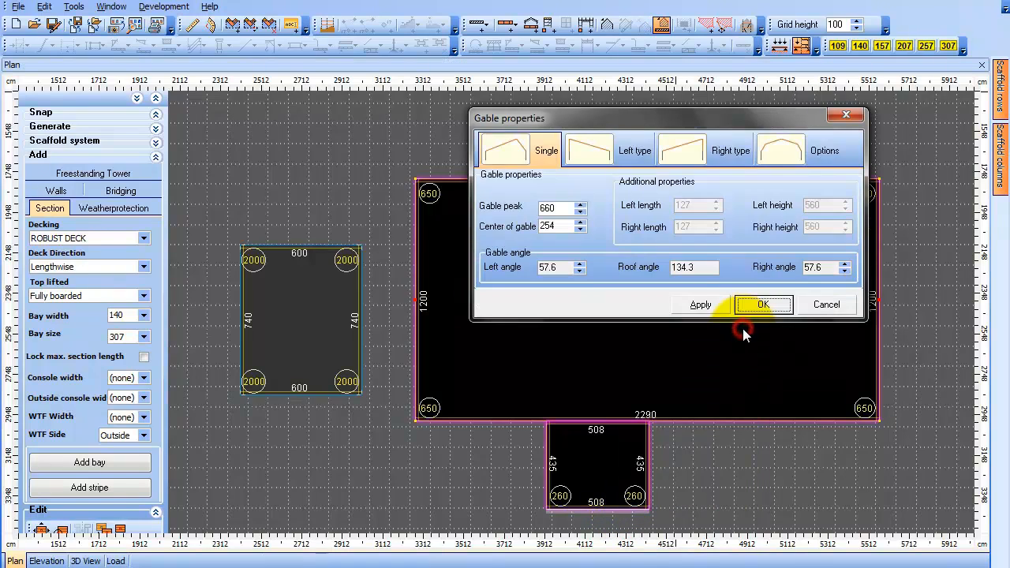
left_click(699, 306)
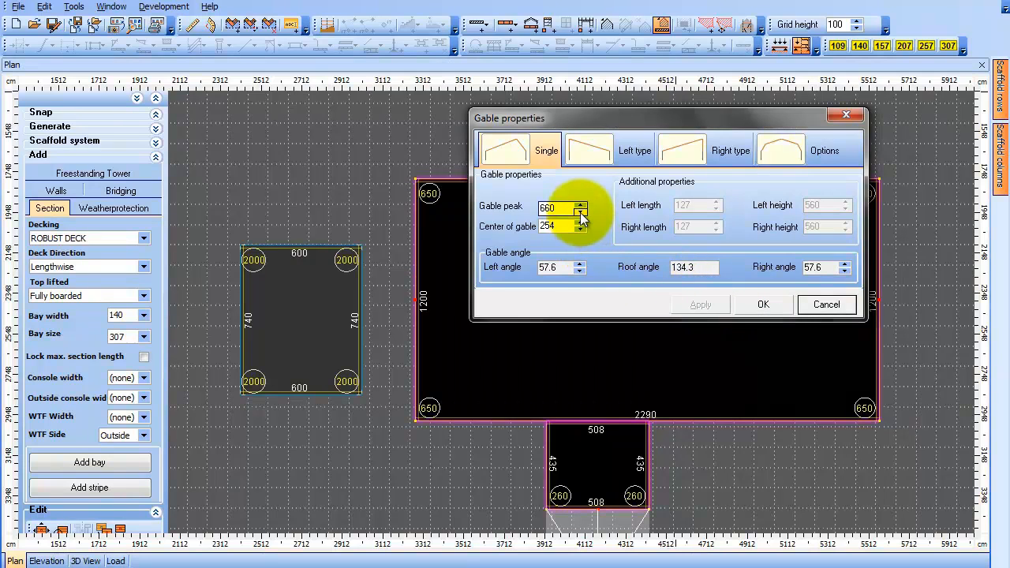
left_click_drag(546, 210, 539, 210)
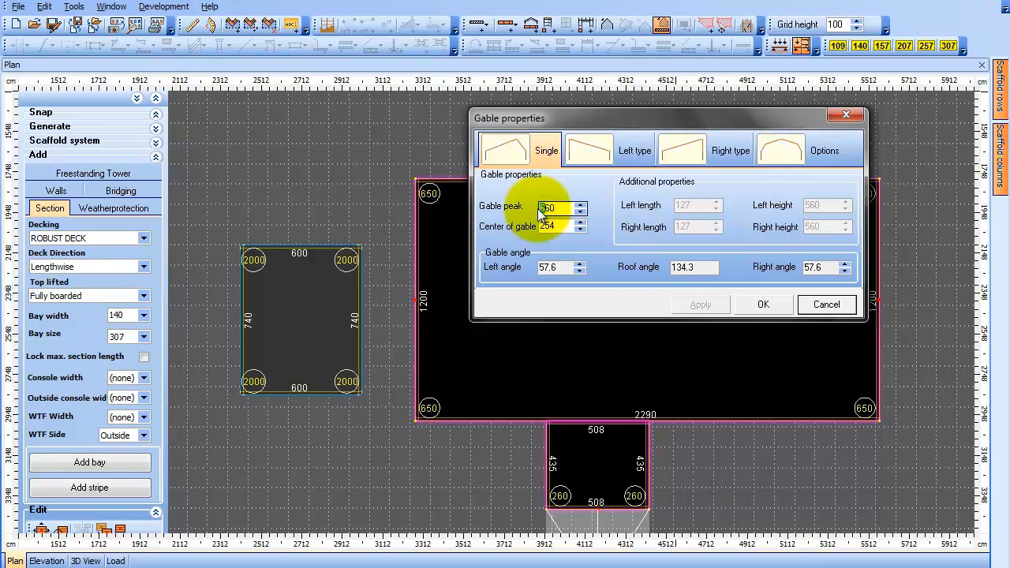
type("4")
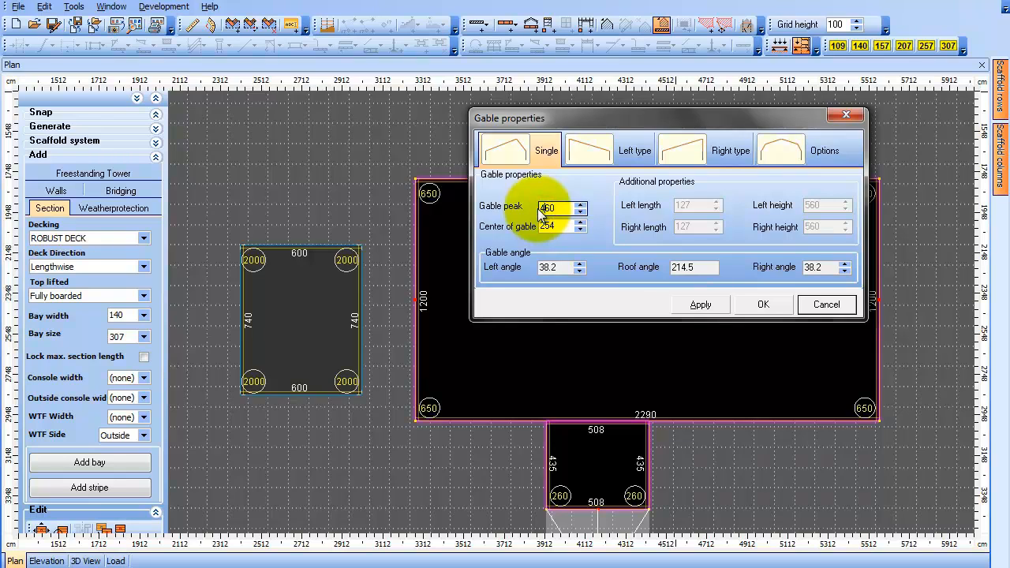
left_click(701, 305)
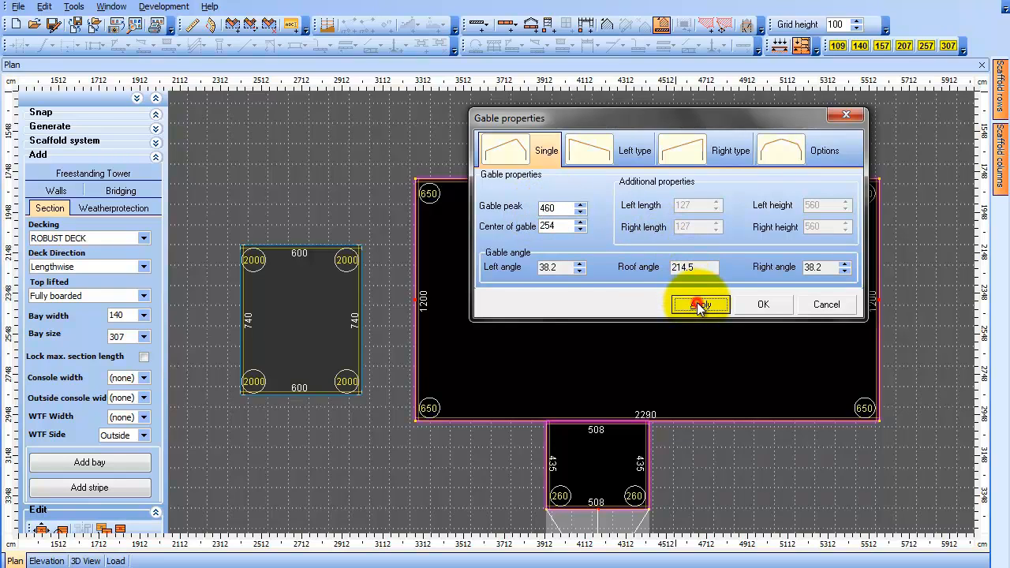
left_click(760, 305)
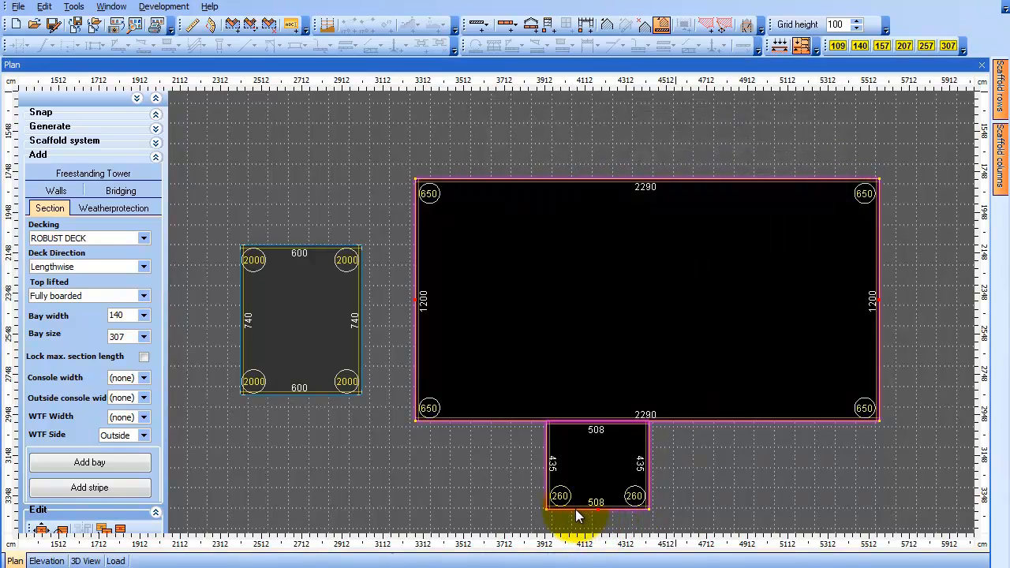
Place the annex gable along its bottom wall, starting from the lower left corner
right_click(577, 514)
left_click(667, 366)
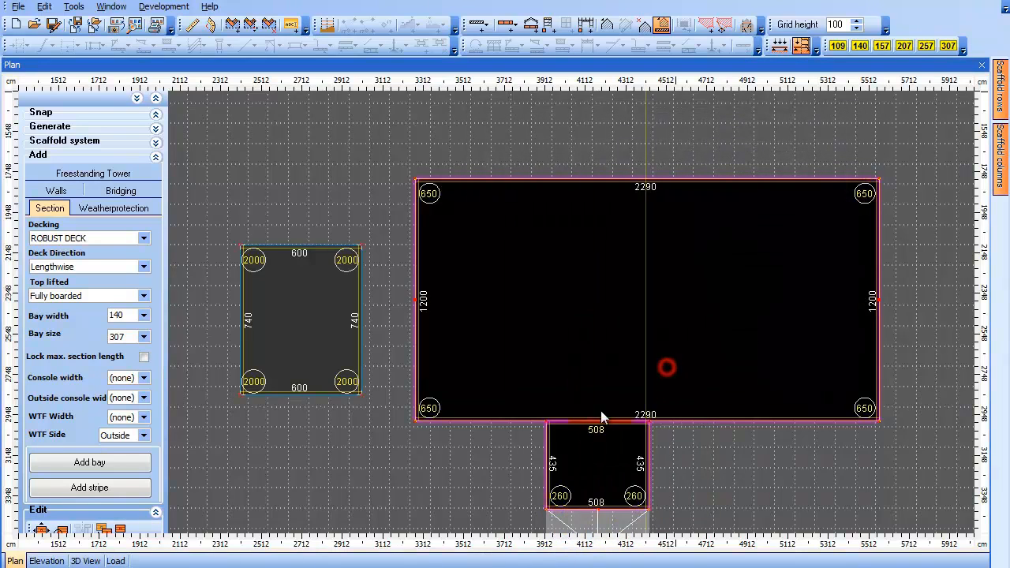
left_click(546, 512)
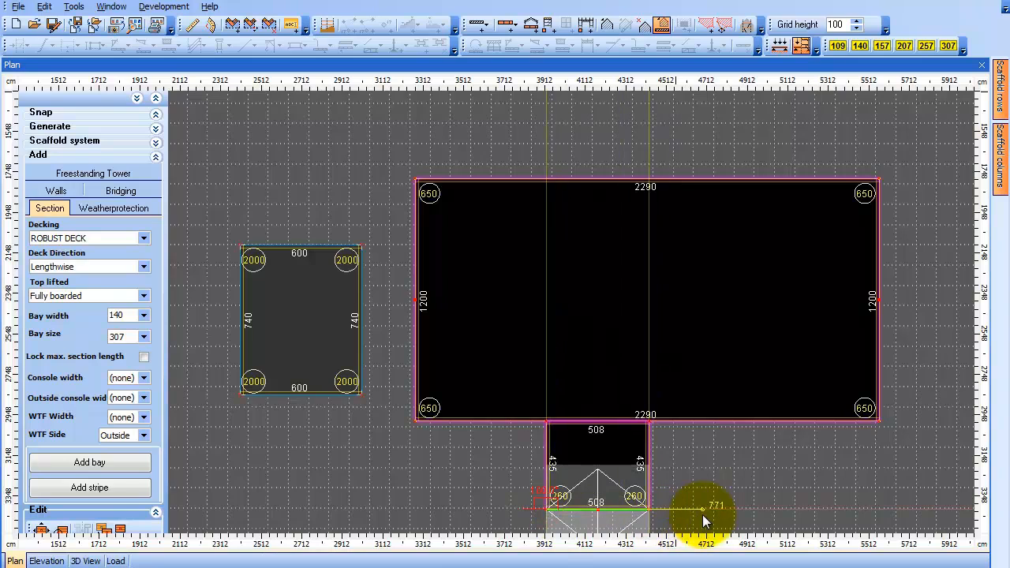
key("Return")
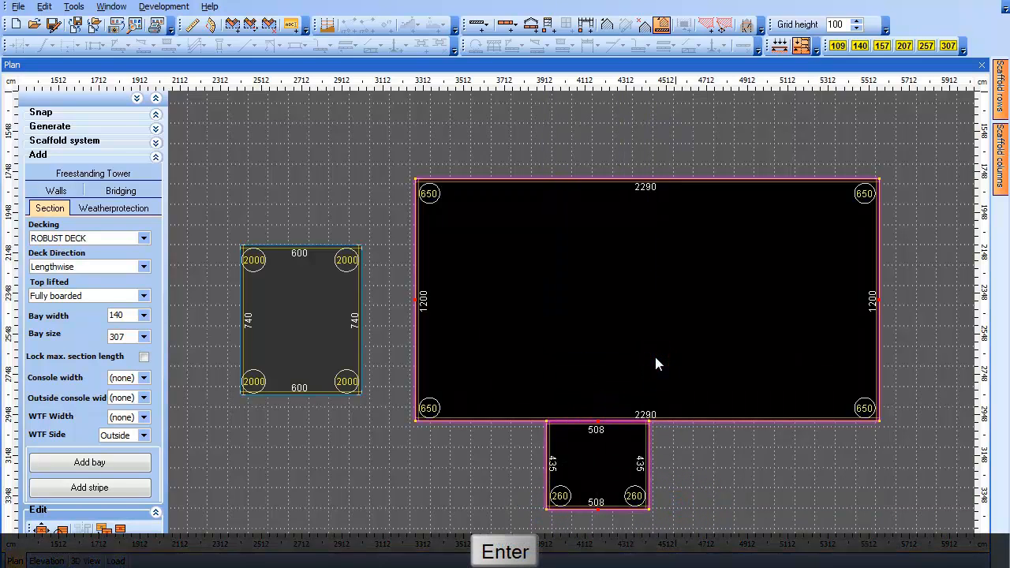
left_click(687, 412)
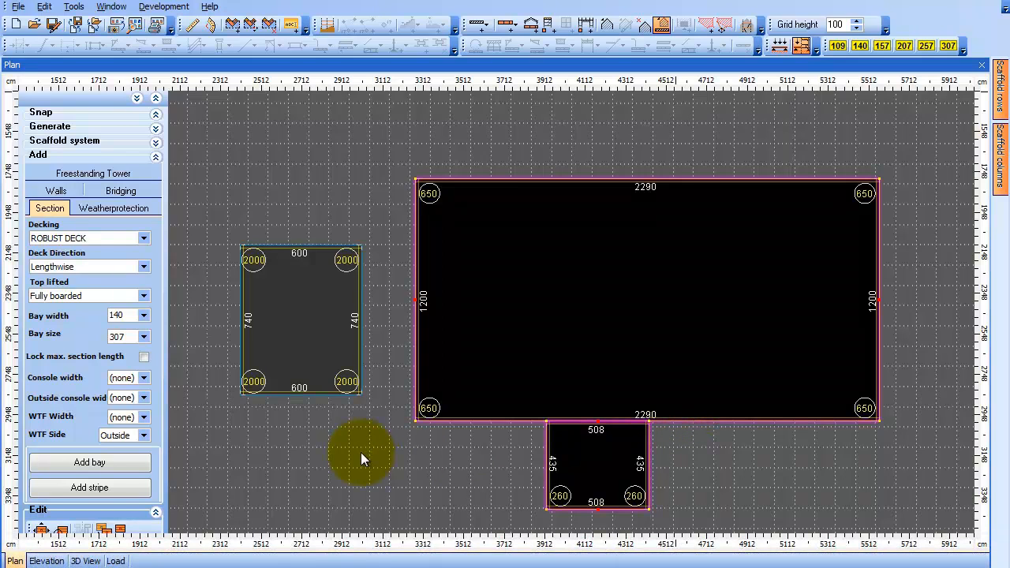
Orbit around the buildings in the 3D view, then return to the plan
left_click(85, 560)
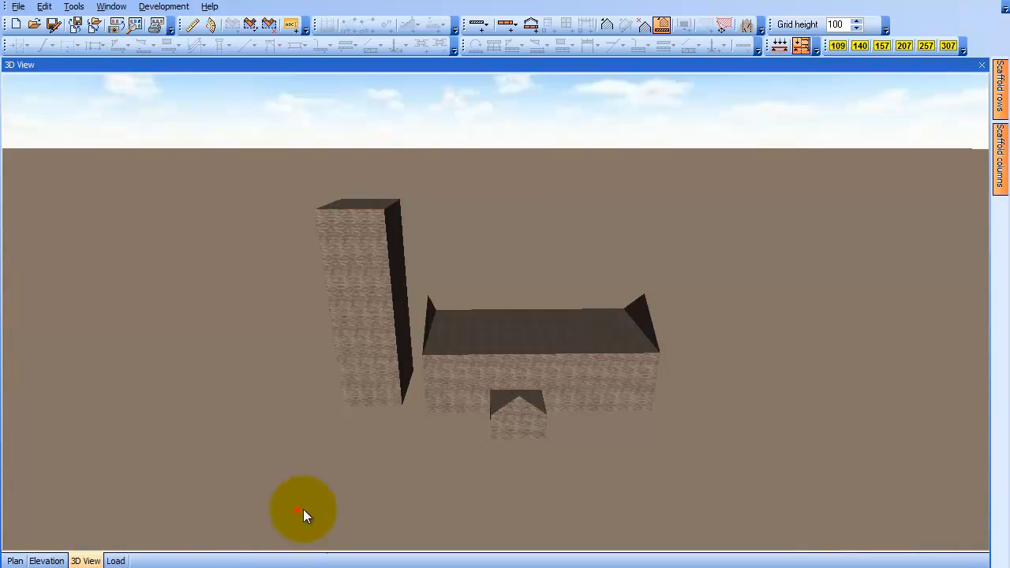
left_click_drag(304, 511, 270, 511)
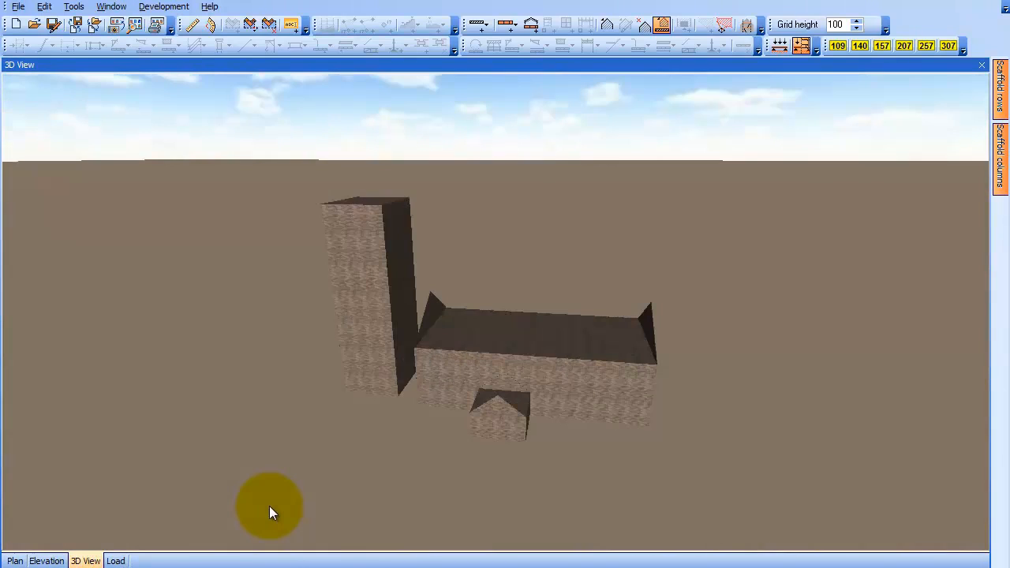
left_click(15, 560)
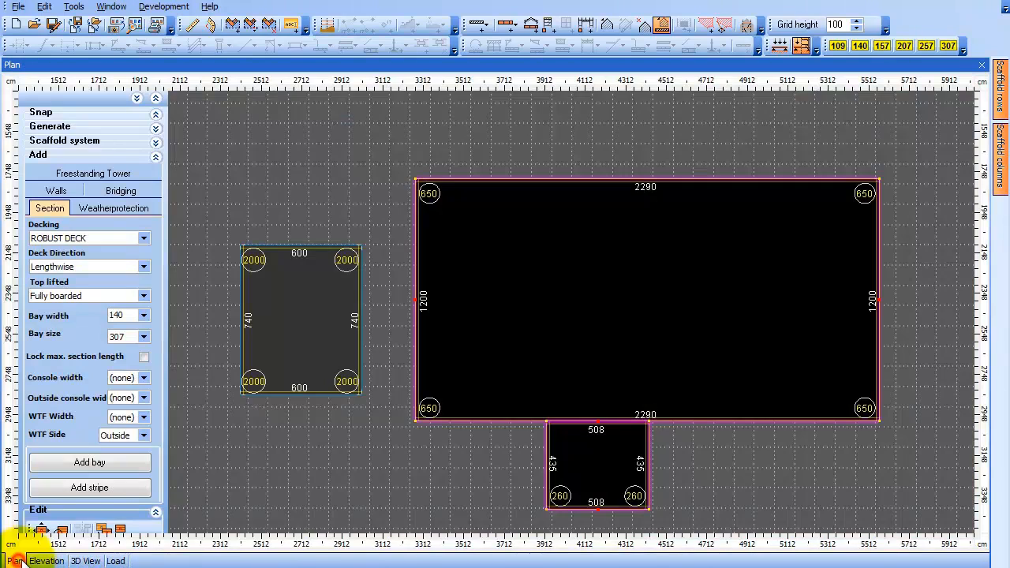
Create a gable on the tower's left wall with a peak of 2400 and centre at 370
left_click(243, 290)
right_click(241, 285)
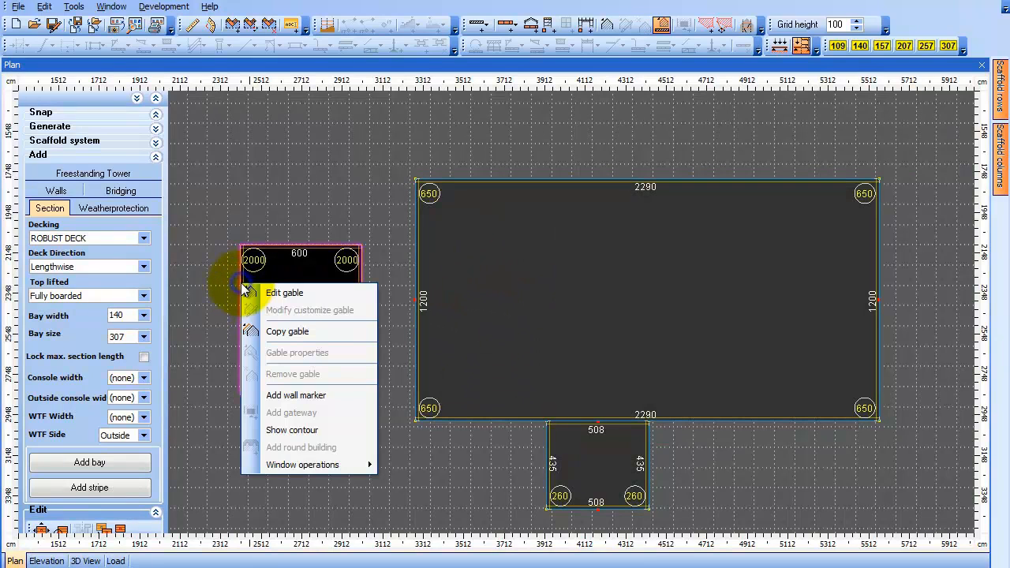
left_click(338, 292)
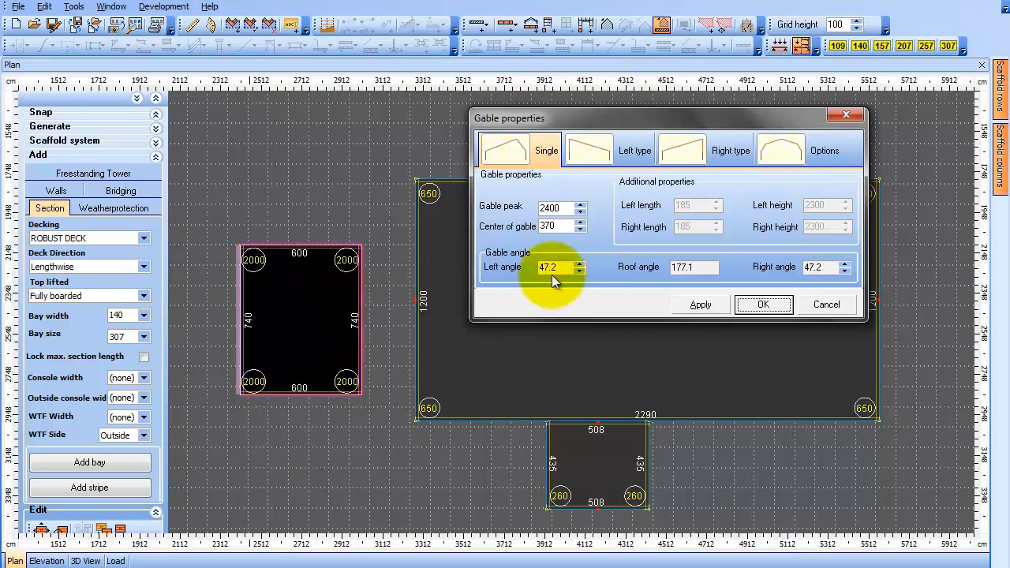
left_click(698, 306)
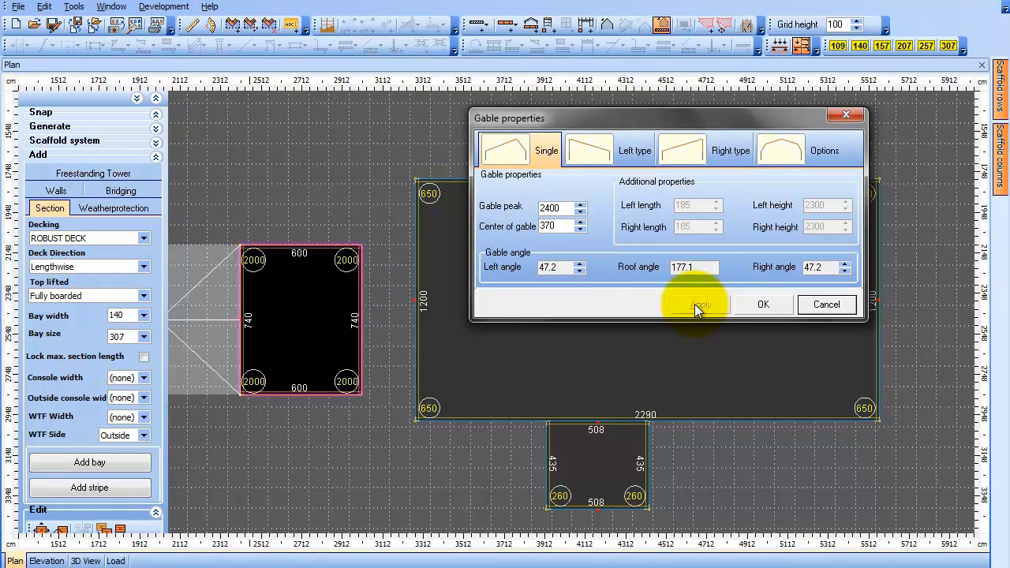
left_click(751, 307)
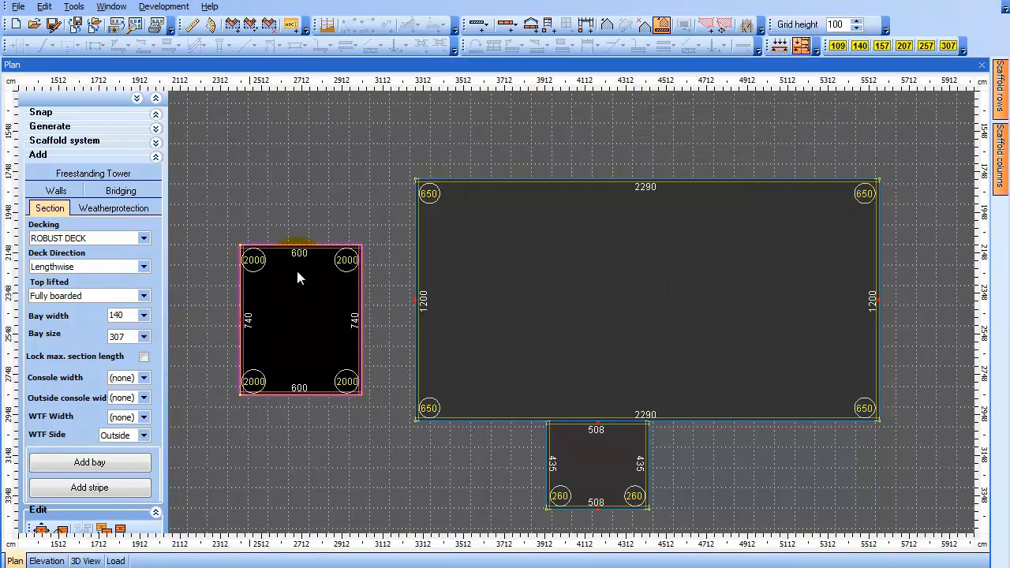
Copy the tower's gable, placing the copy by picking the tower's upper and lower left corners
right_click(239, 279)
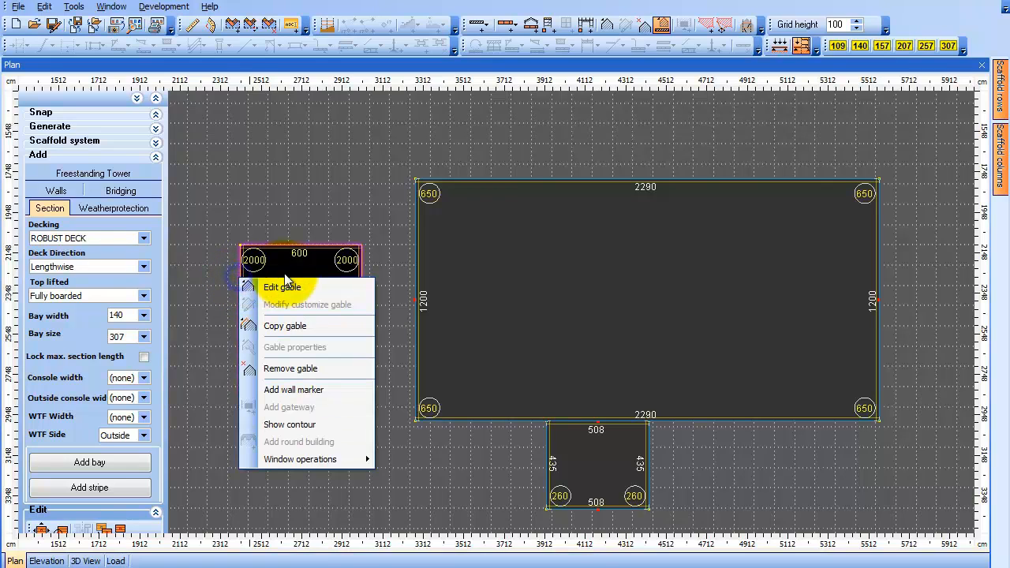
left_click(329, 326)
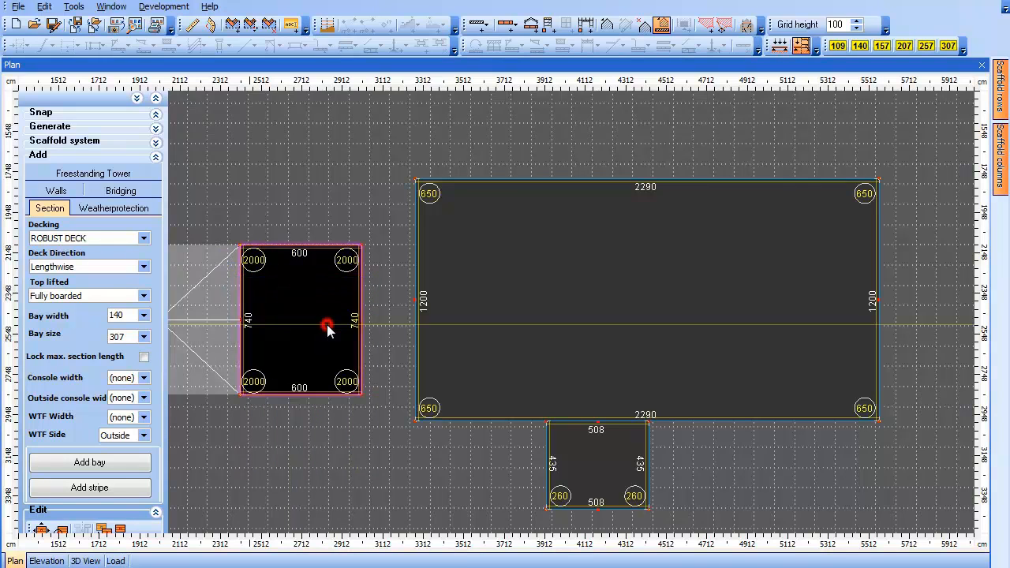
left_click(240, 251)
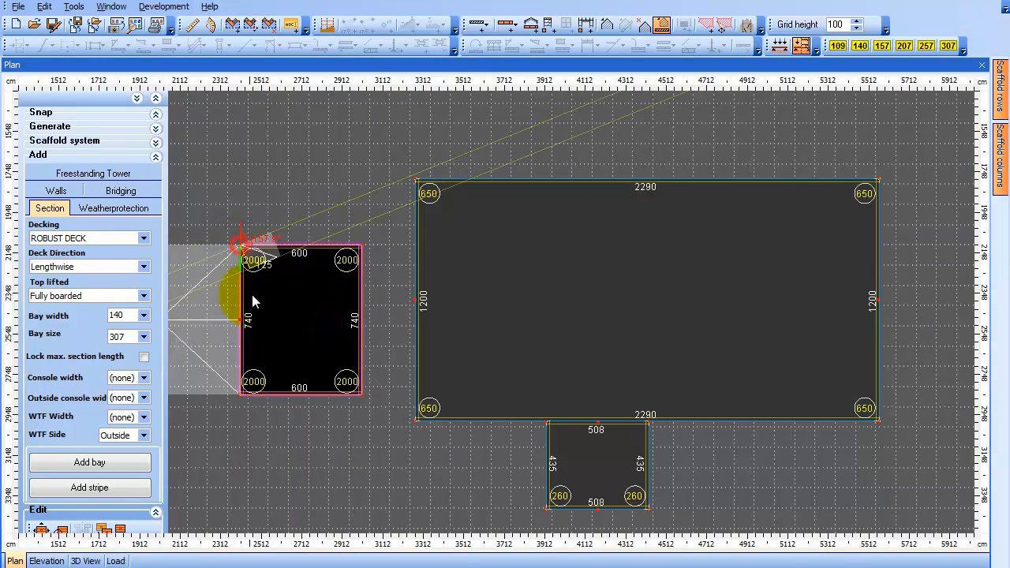
left_click(239, 409)
key("Return")
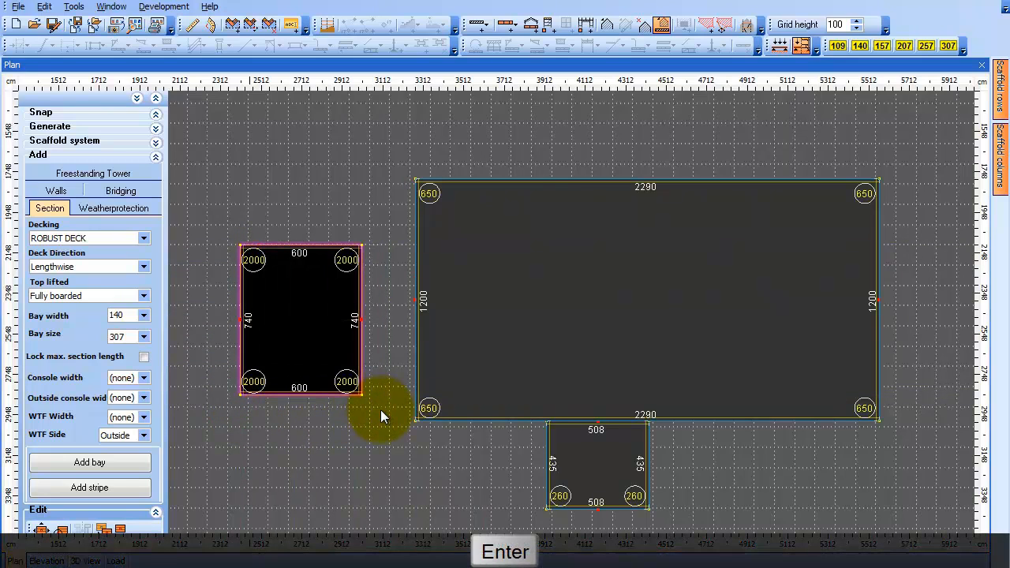
Orbit around the buildings in the 3D view, then return to the plan
left_click(87, 561)
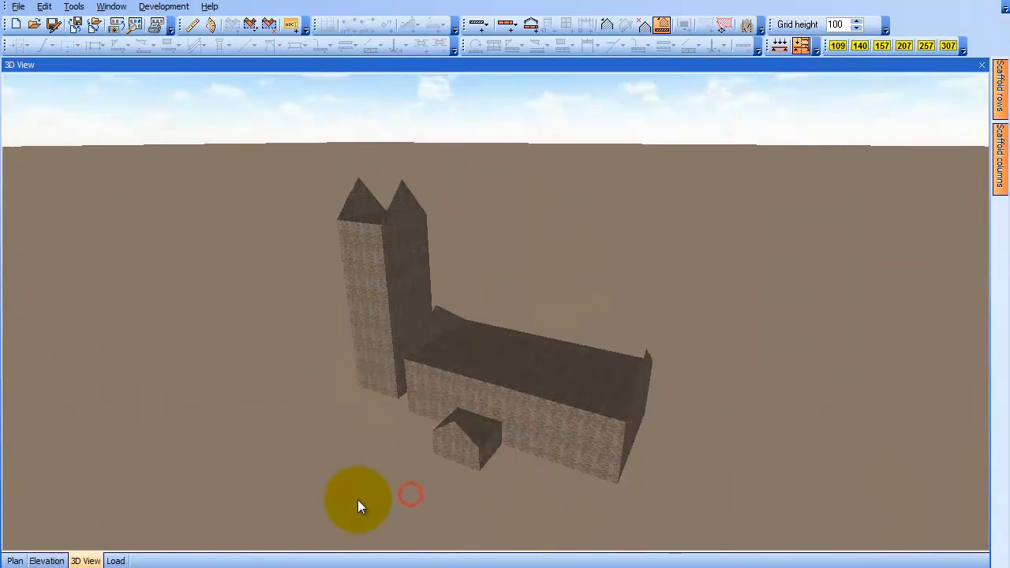
left_click_drag(358, 499, 390, 495)
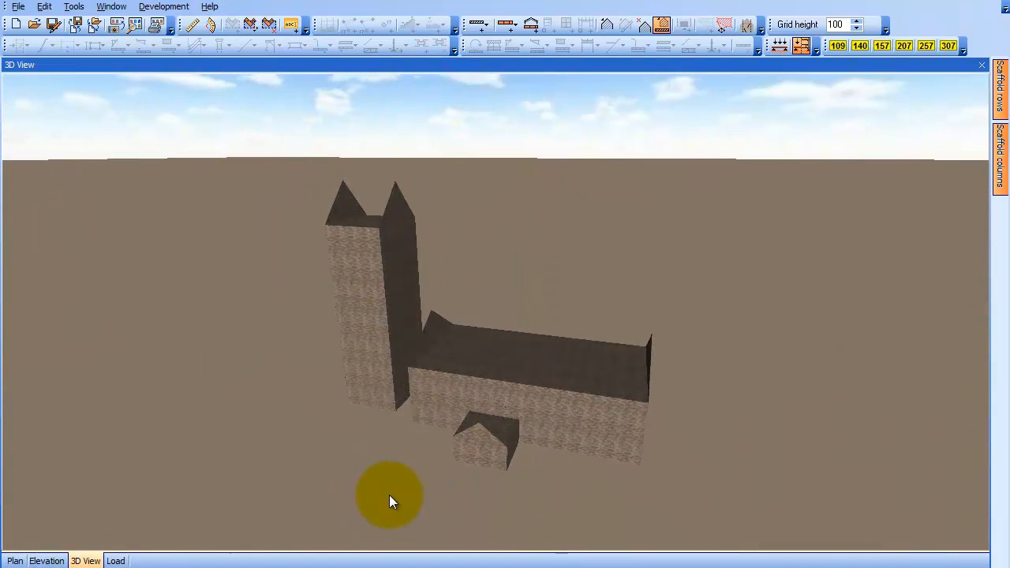
left_click(24, 560)
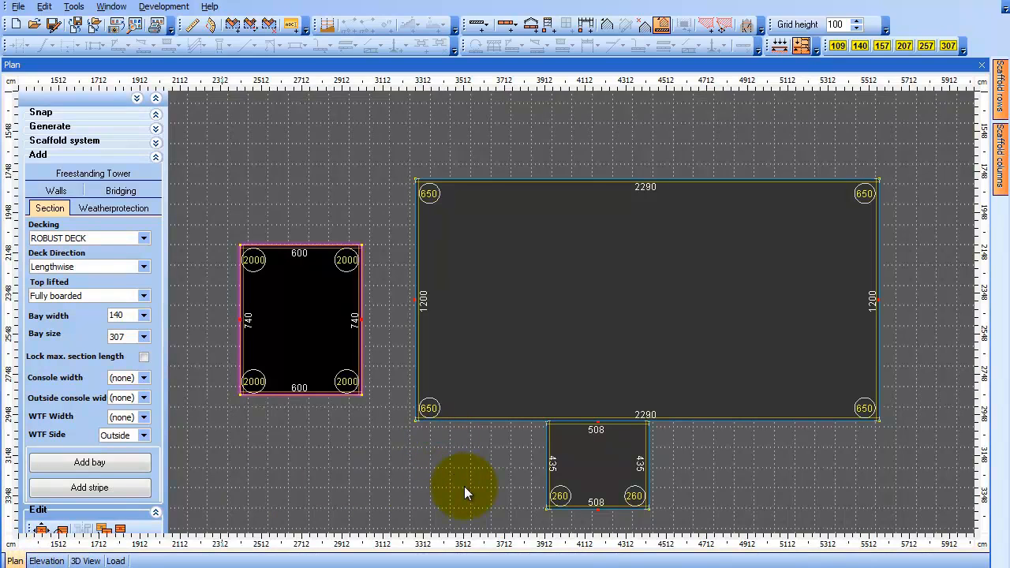
Add a roof to the nave with an overhang of 5 applied to all segments
right_click(622, 278)
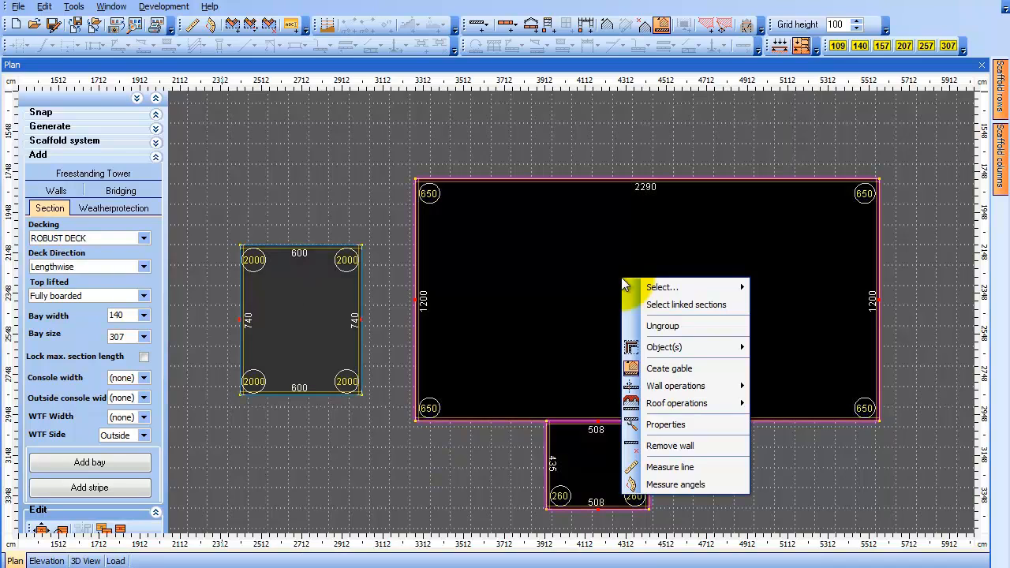
mouse_move(729, 405)
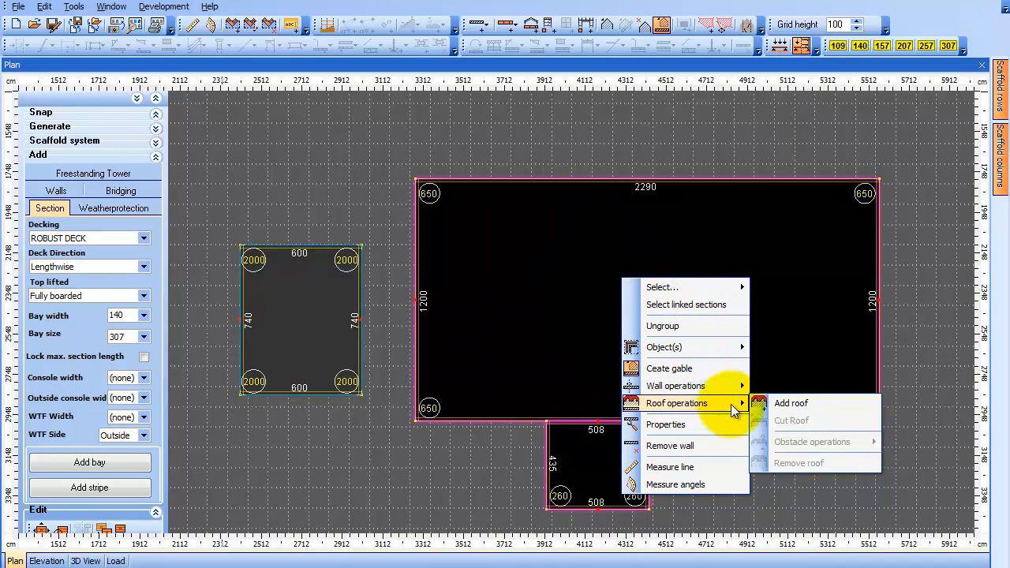
left_click(793, 403)
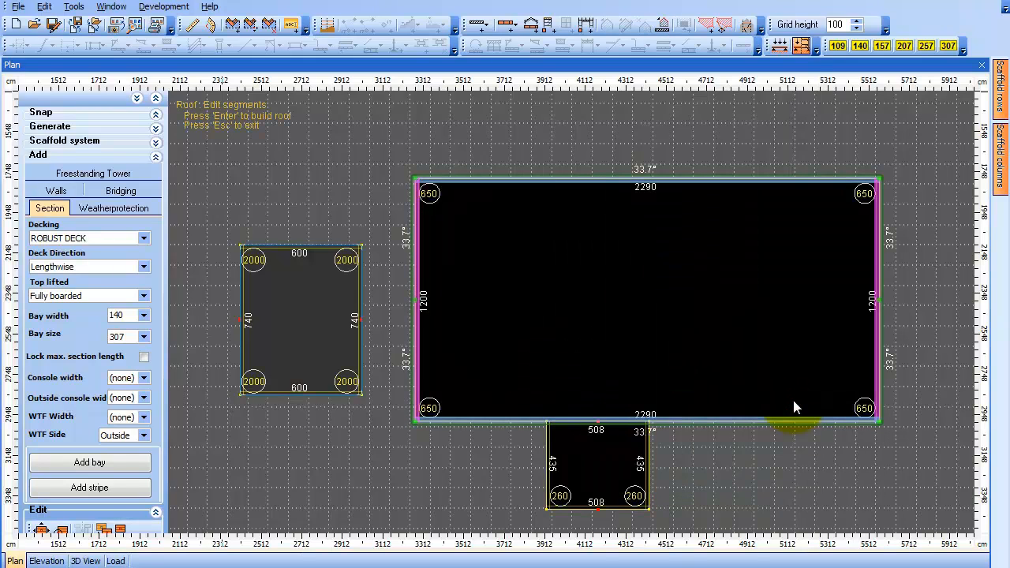
left_click(592, 181)
right_click(592, 180)
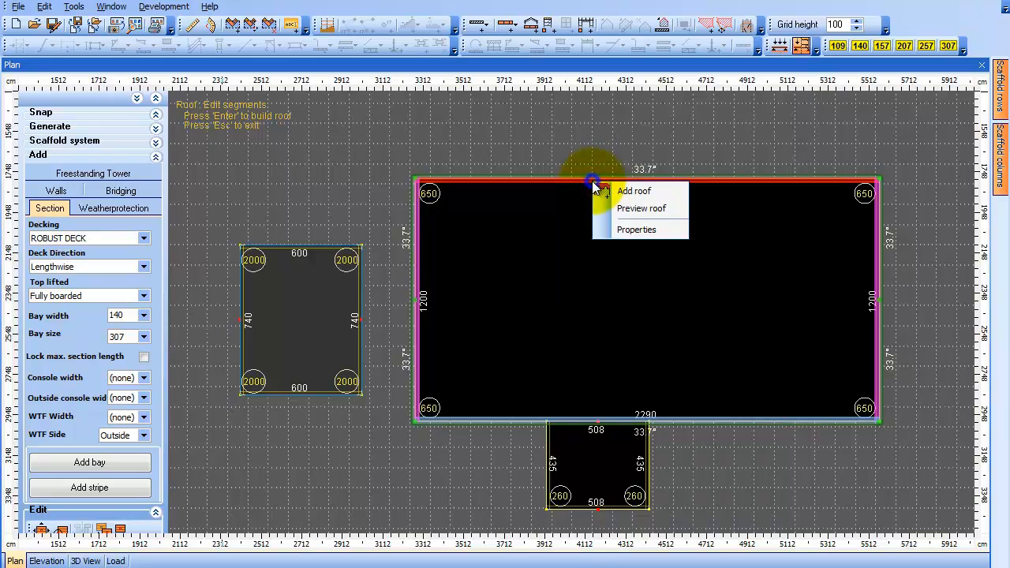
left_click(645, 230)
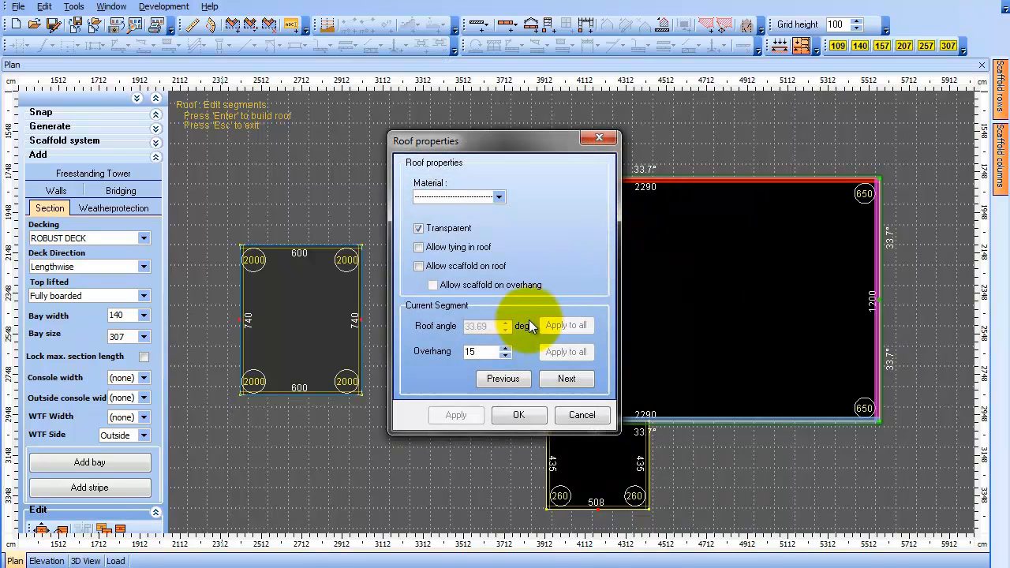
double_click(478, 352)
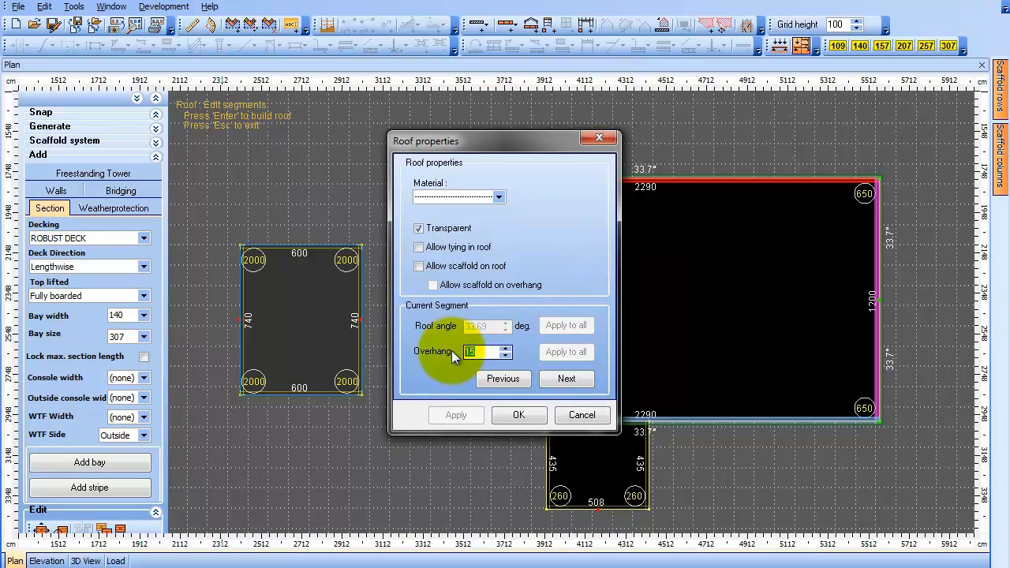
type("5")
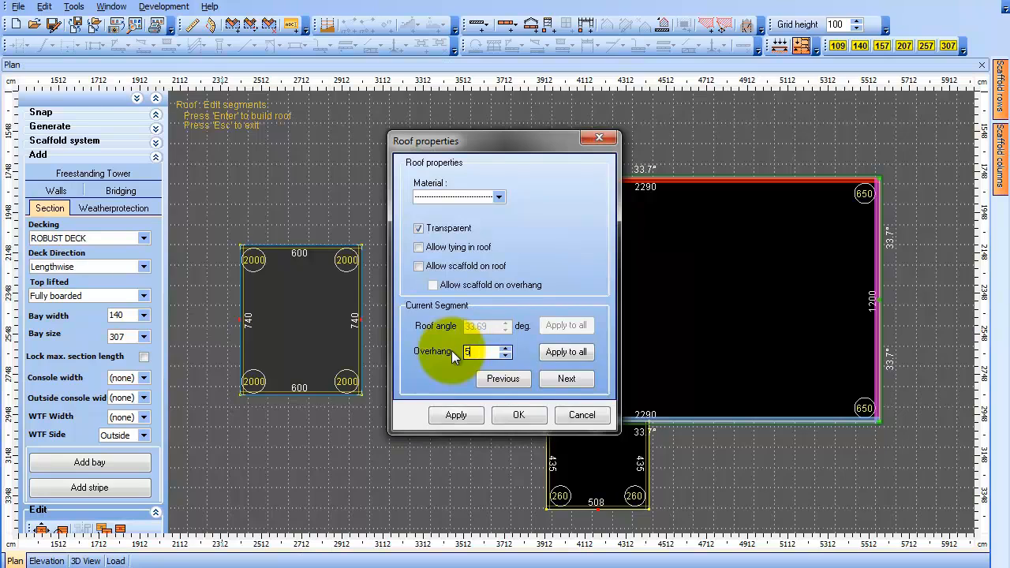
left_click(586, 355)
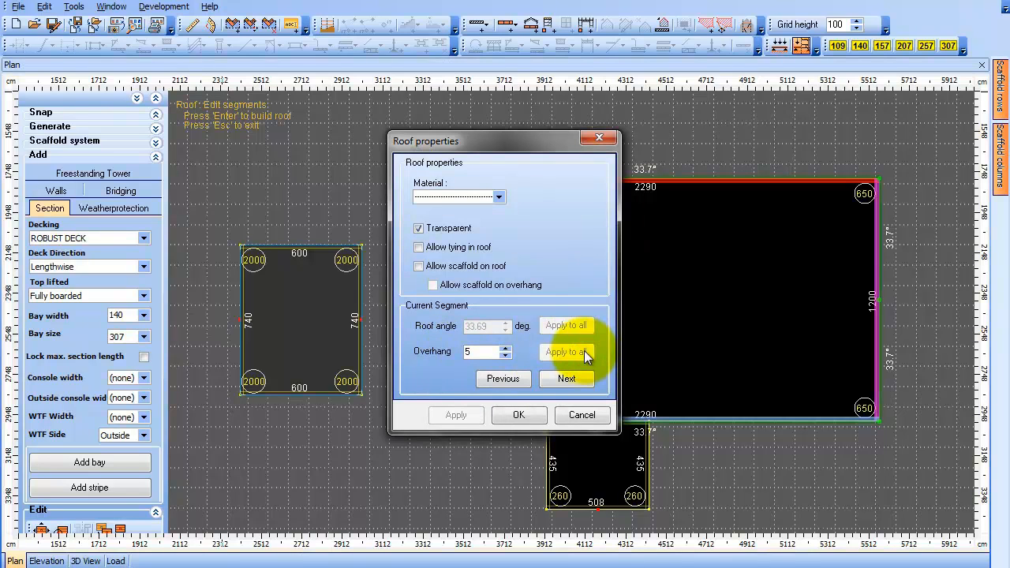
left_click(509, 412)
right_click(534, 279)
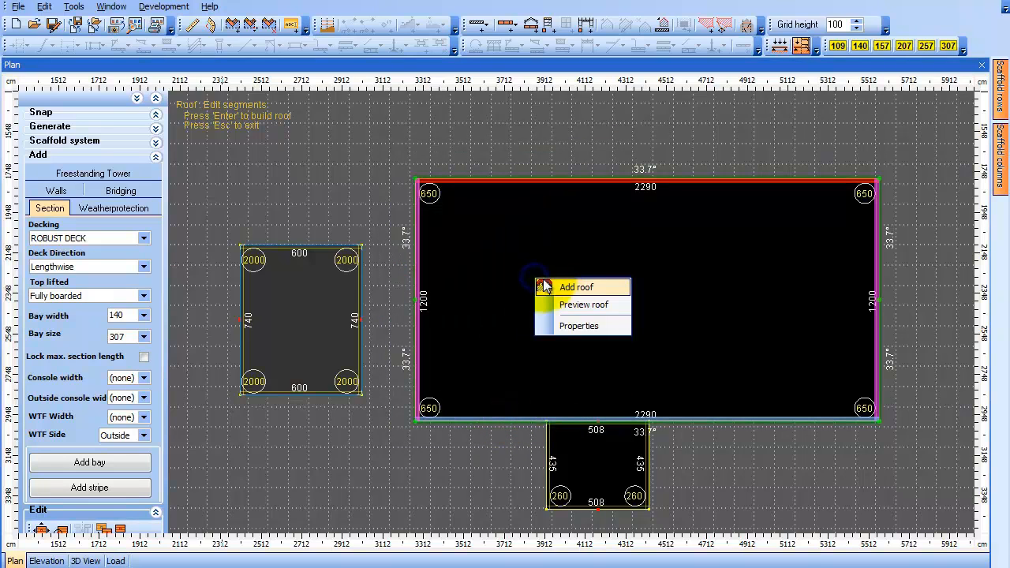
left_click(575, 289)
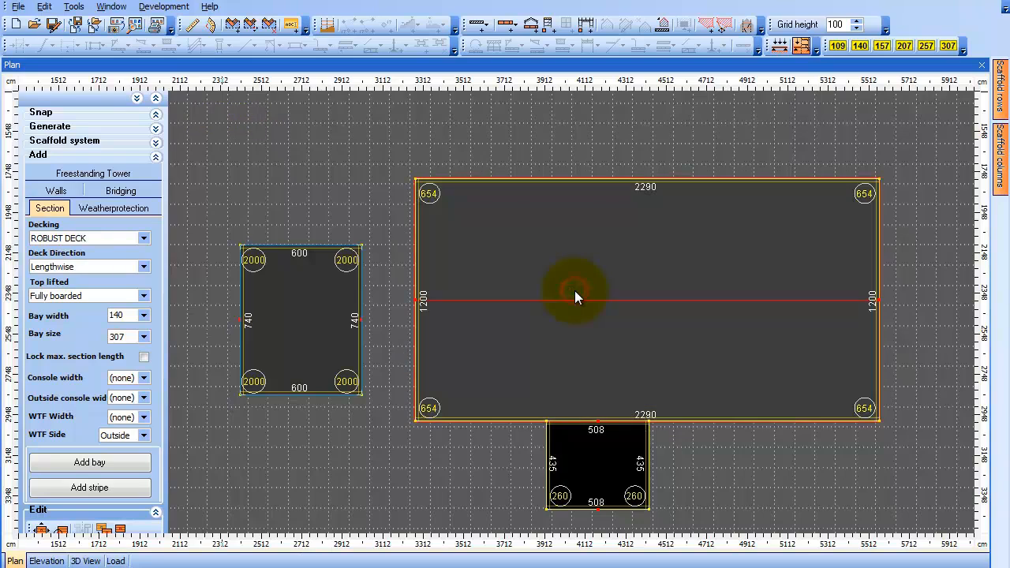
Add a roof to the lower annex with an overhang of 5 applied to all segments
right_click(583, 456)
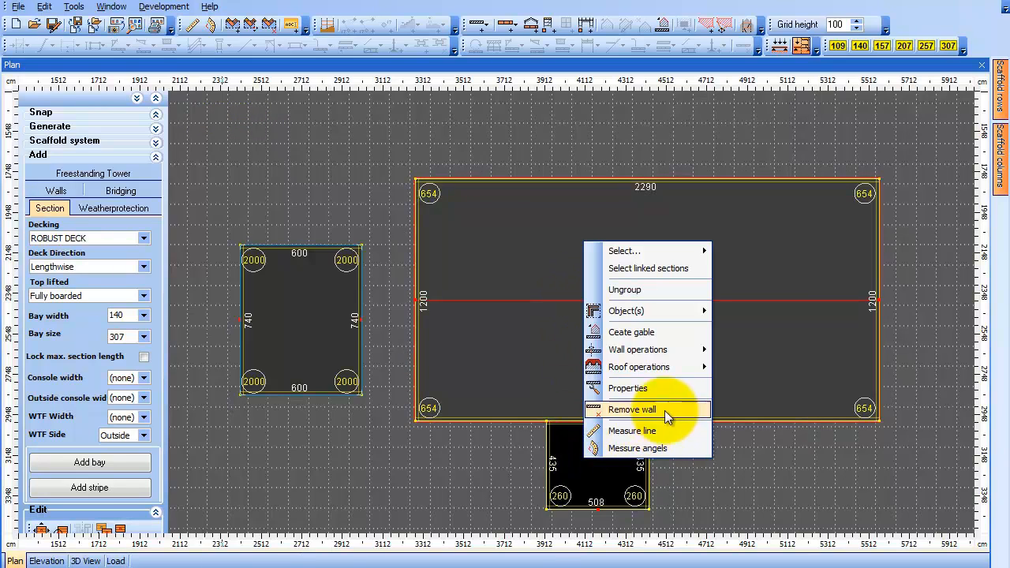
mouse_move(668, 367)
left_click(742, 367)
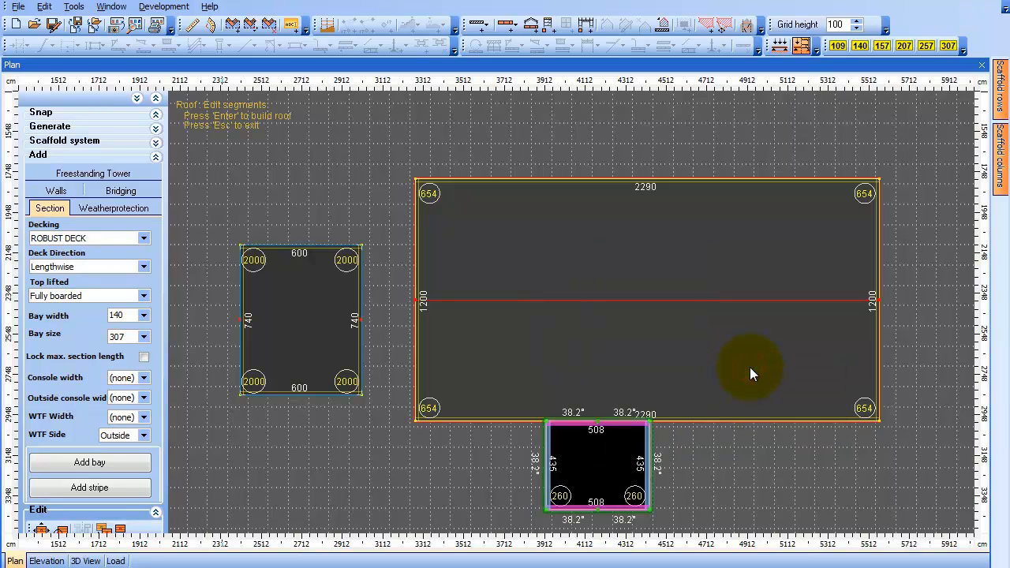
left_click(551, 454)
right_click(552, 453)
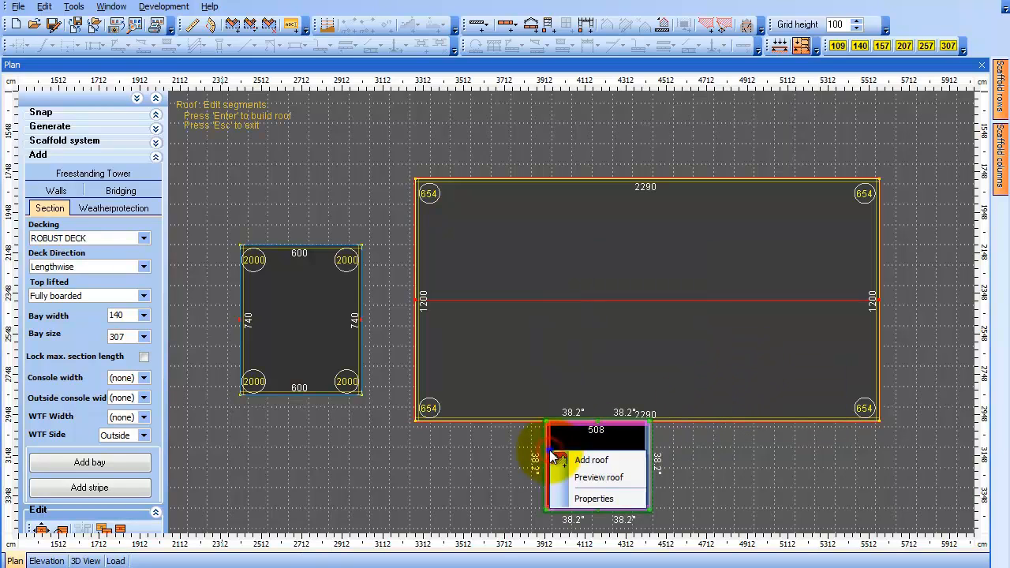
left_click(629, 499)
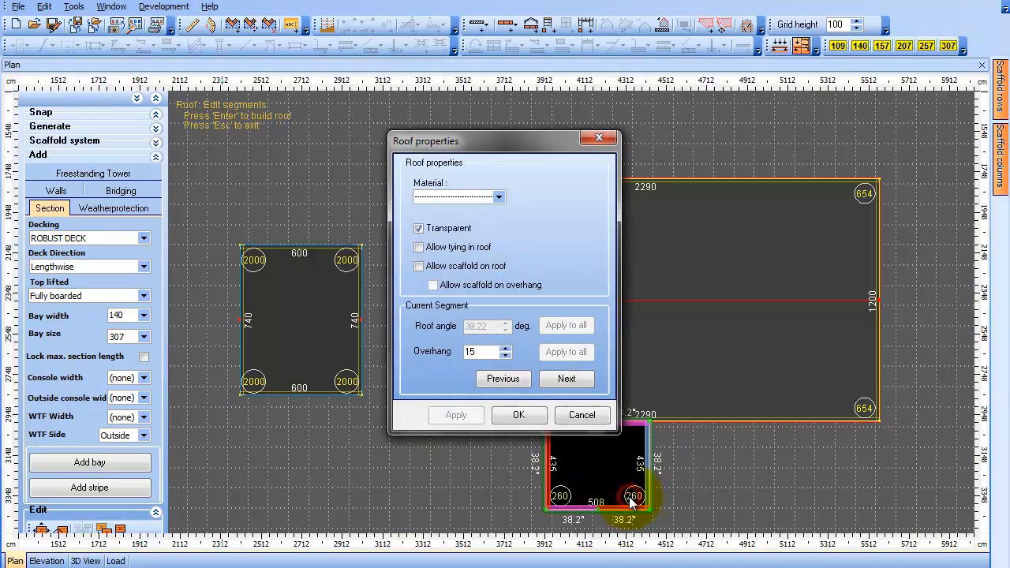
left_click_drag(497, 352, 448, 354)
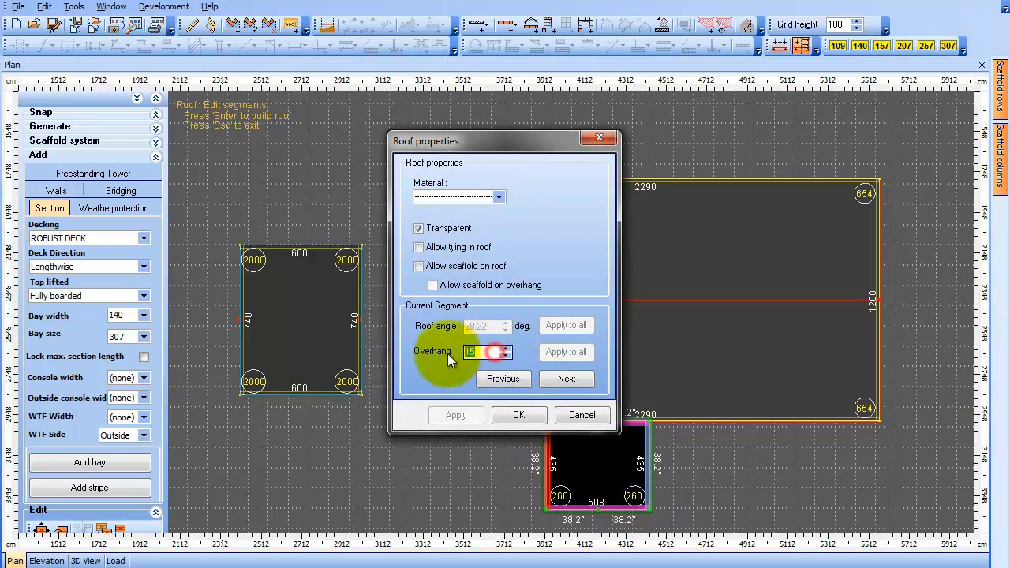
type("5")
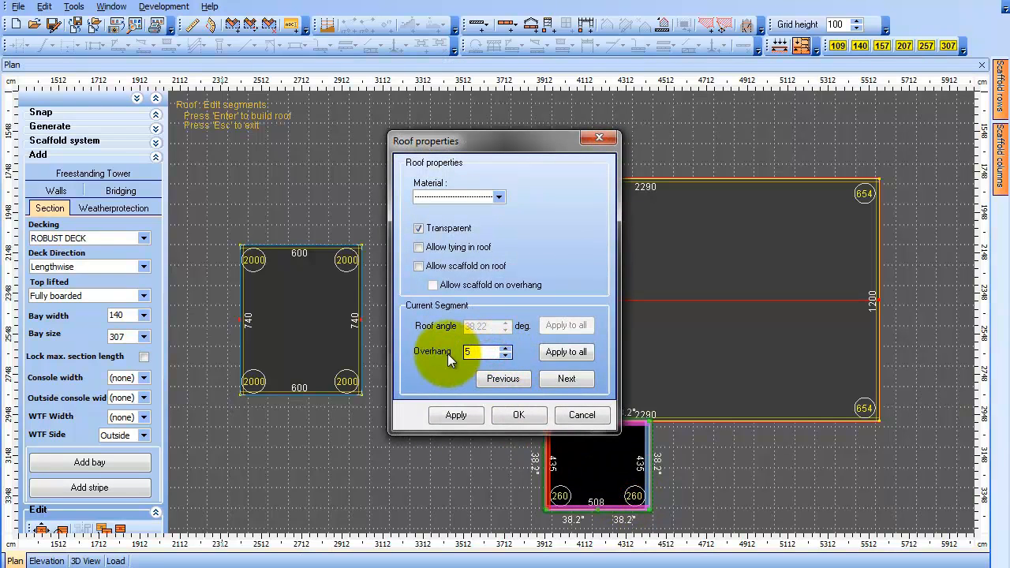
left_click(559, 352)
left_click(537, 418)
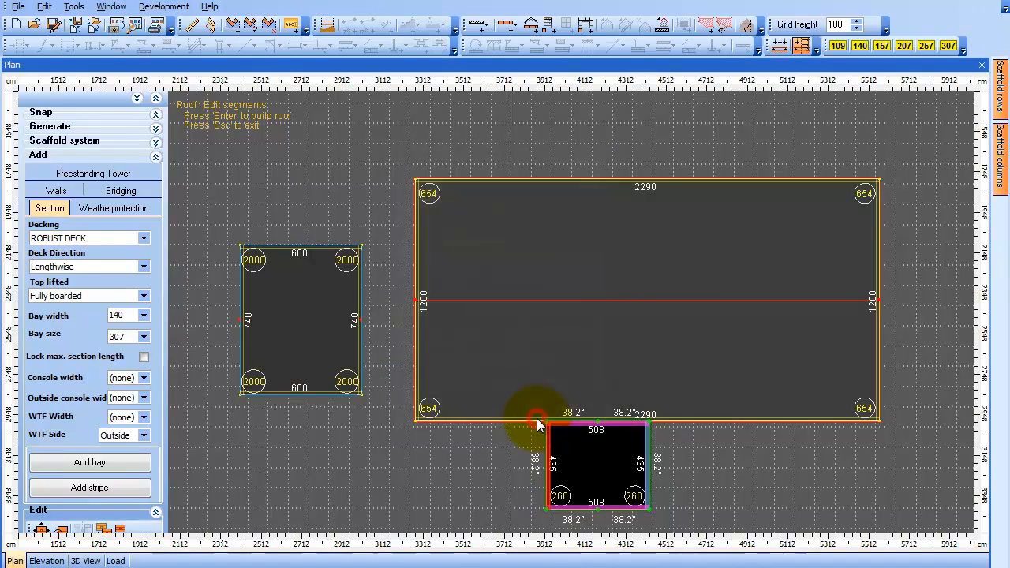
right_click(584, 445)
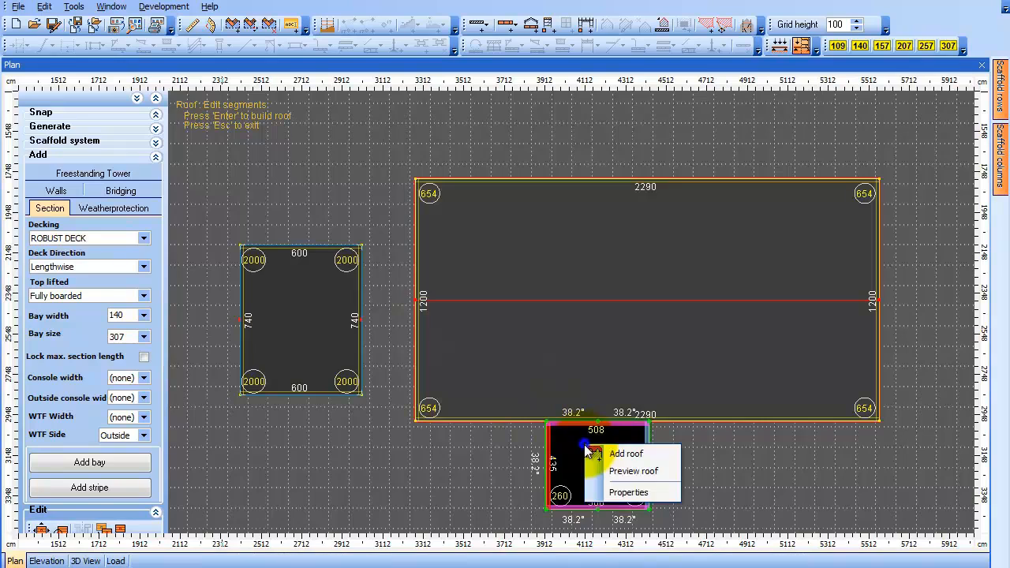
left_click(601, 454)
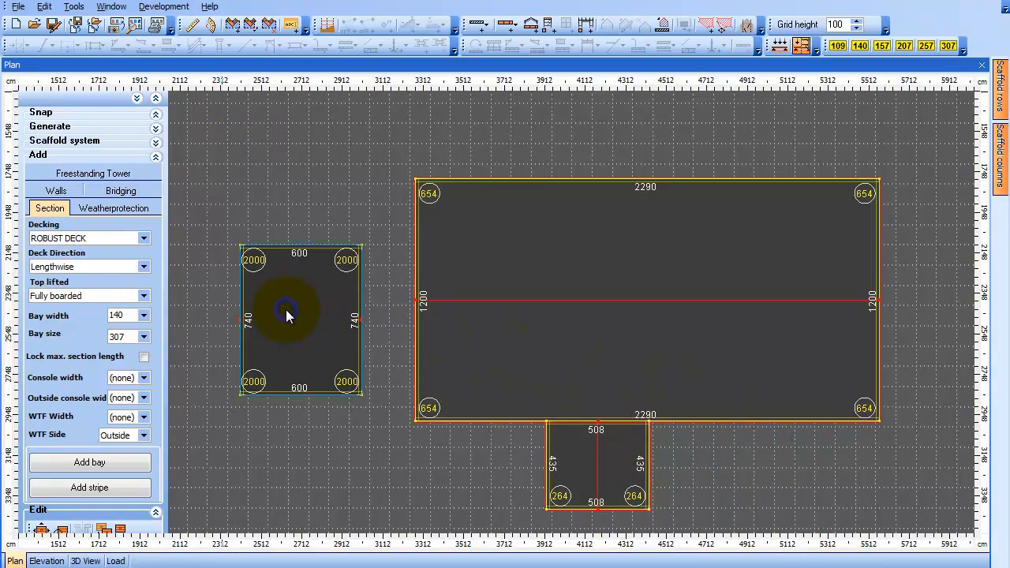
Add a roof to the tower with an overhang of 5 applied to all segments
right_click(287, 313)
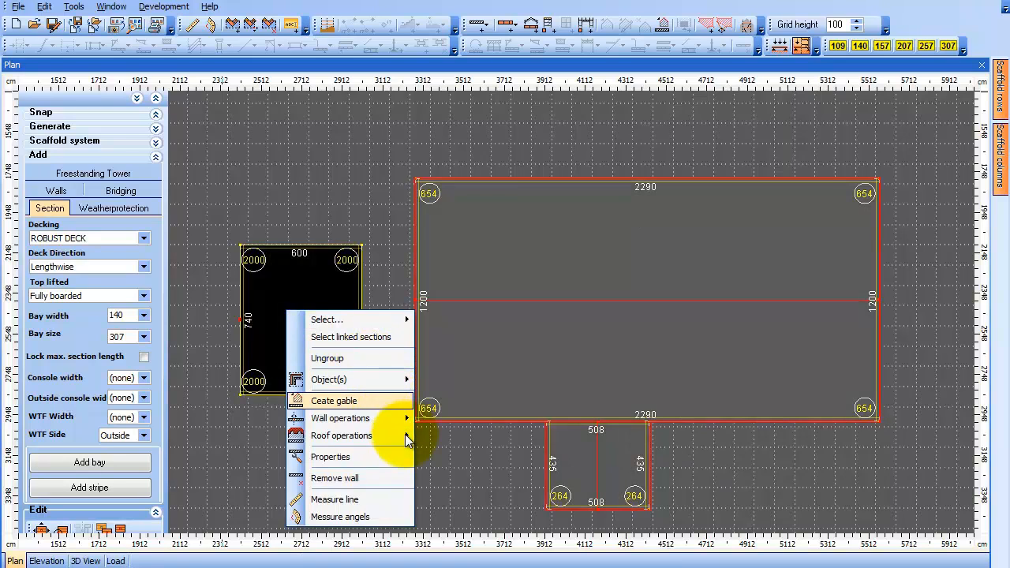
mouse_move(408, 438)
left_click(472, 437)
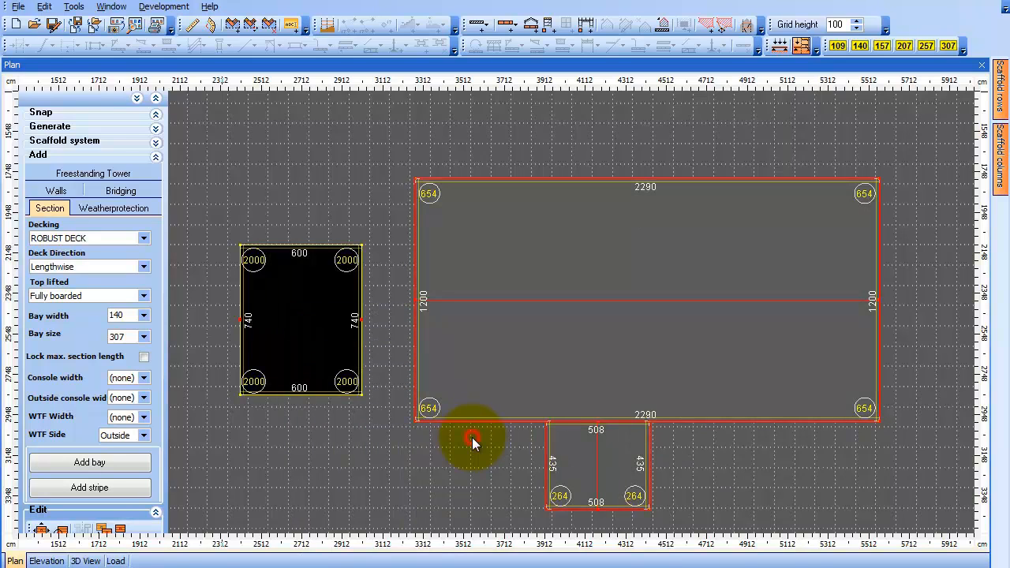
left_click(240, 298)
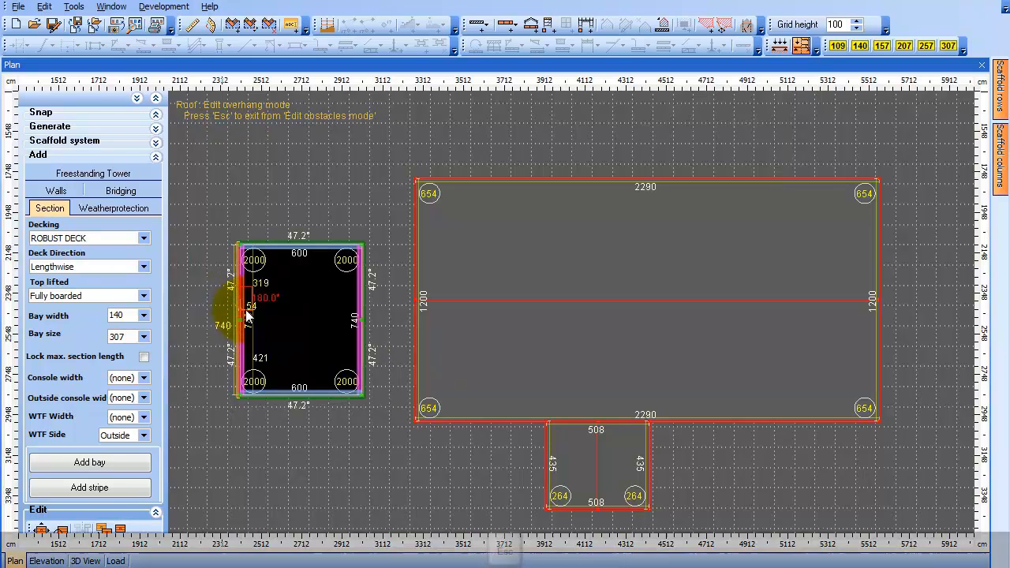
key("Escape")
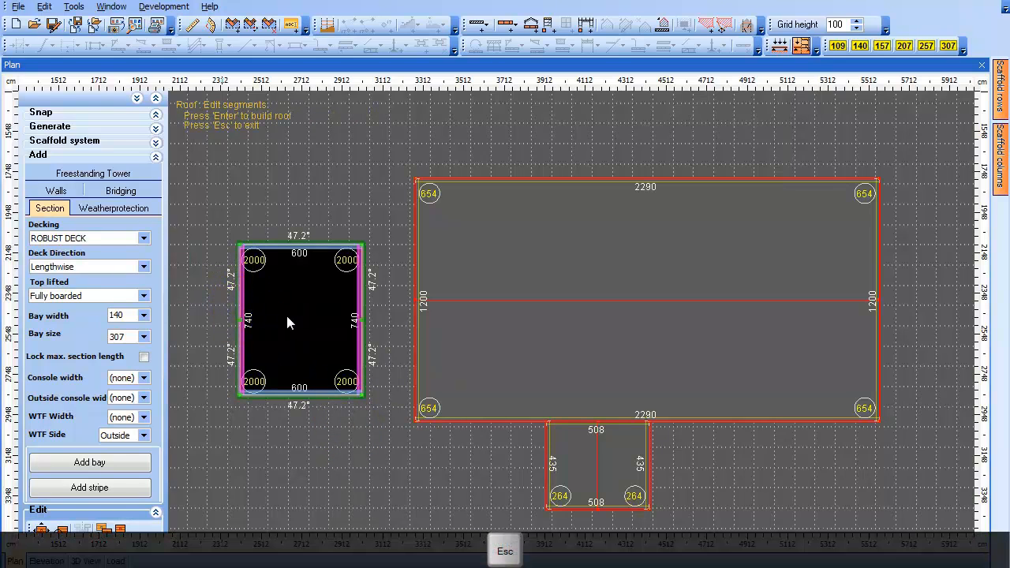
left_click(244, 292)
right_click(243, 291)
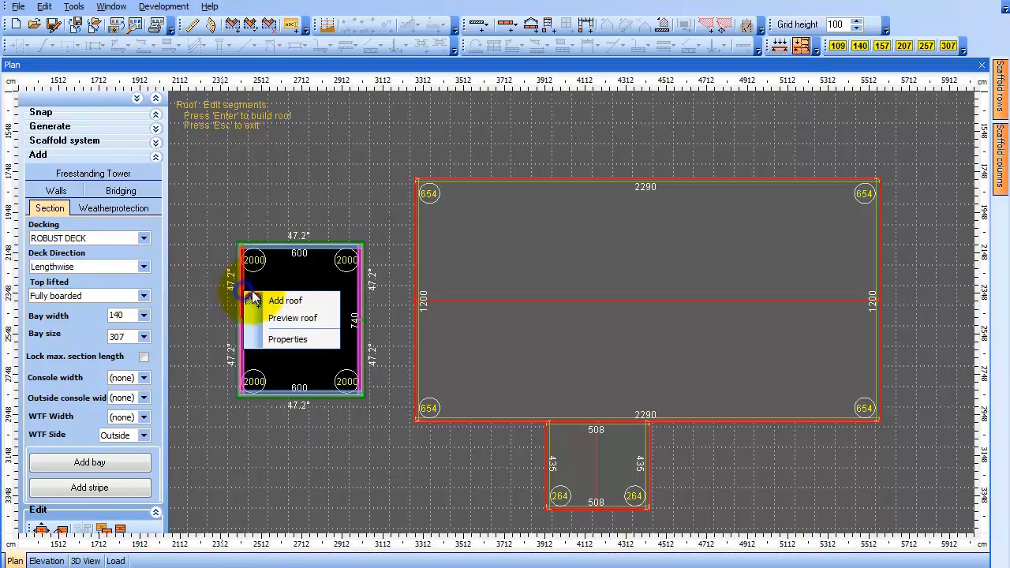
left_click(321, 340)
double_click(467, 353)
type("5")
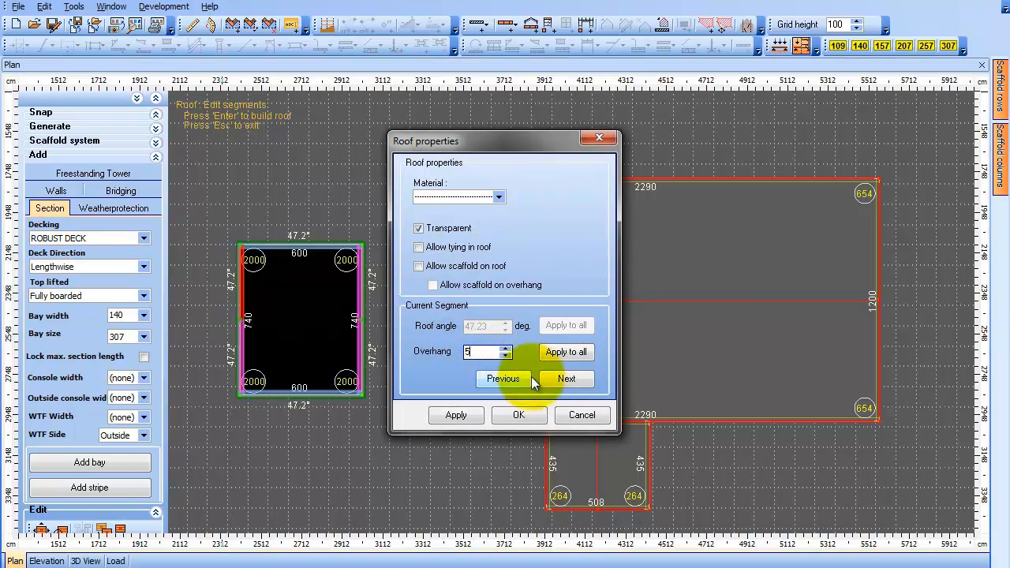
left_click(559, 352)
left_click(513, 420)
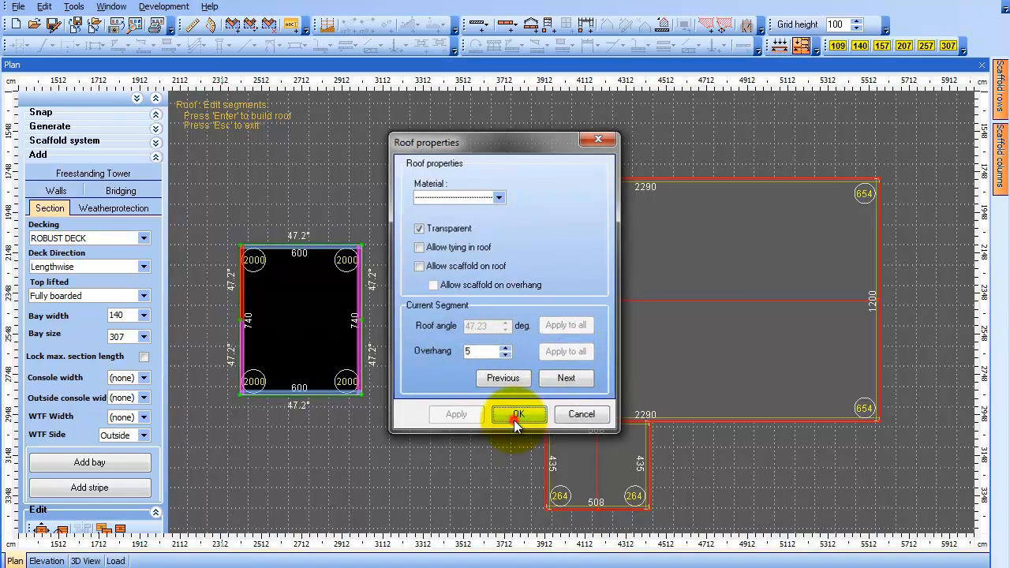
right_click(282, 274)
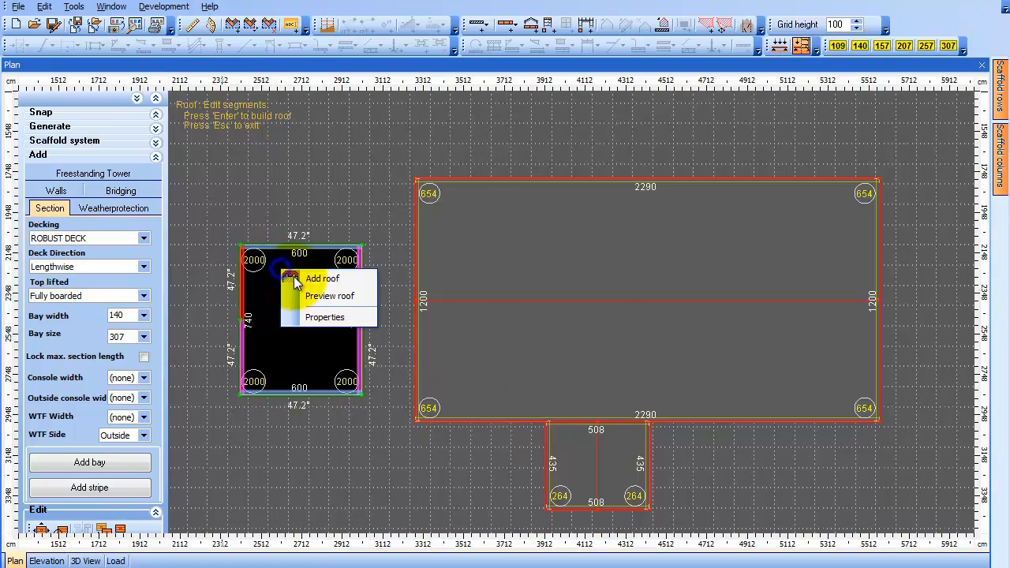
left_click(345, 282)
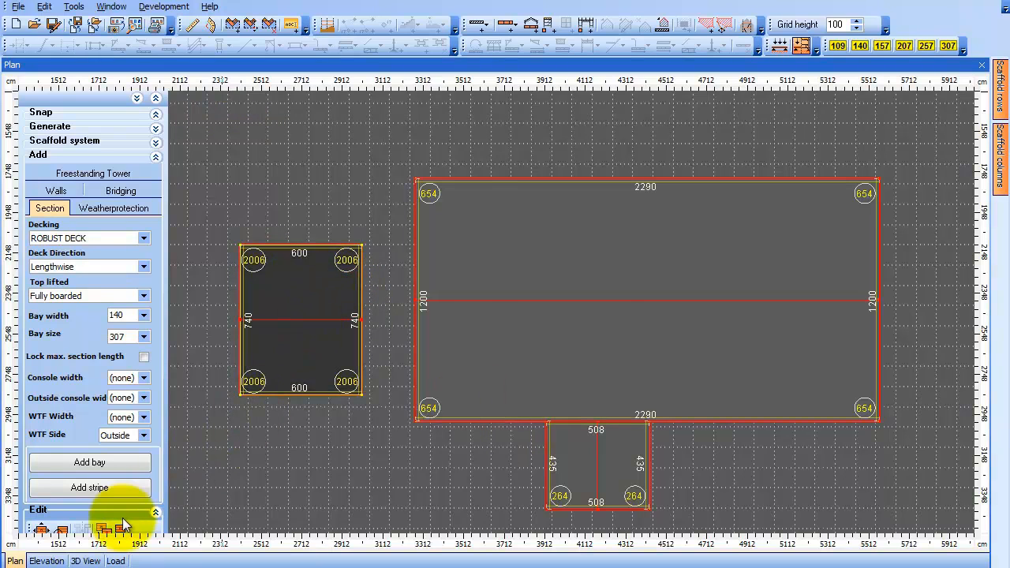
Review the roofed buildings in the 3D view and return to the plan
left_click(85, 561)
left_click_drag(355, 475, 399, 479)
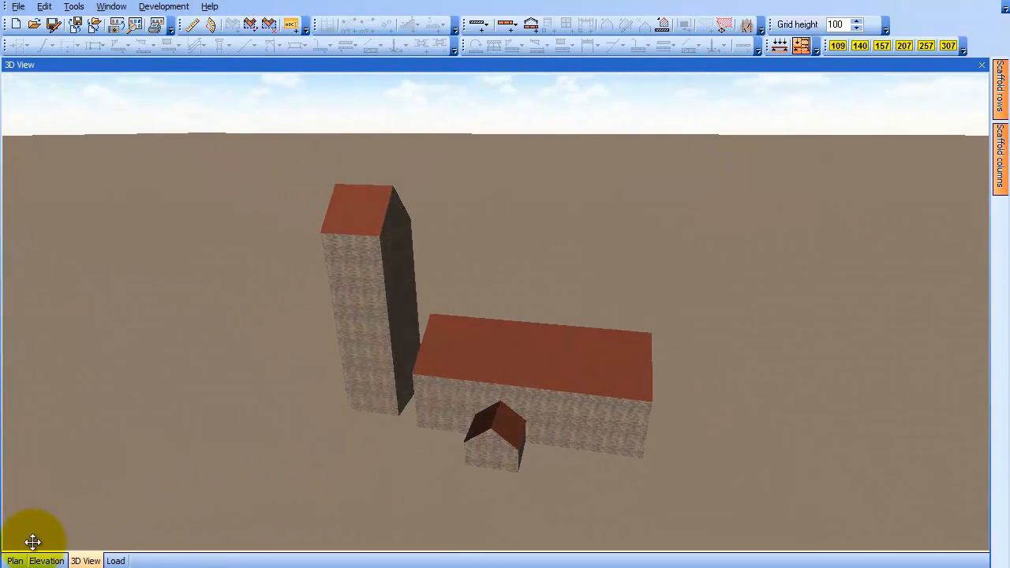
left_click(15, 562)
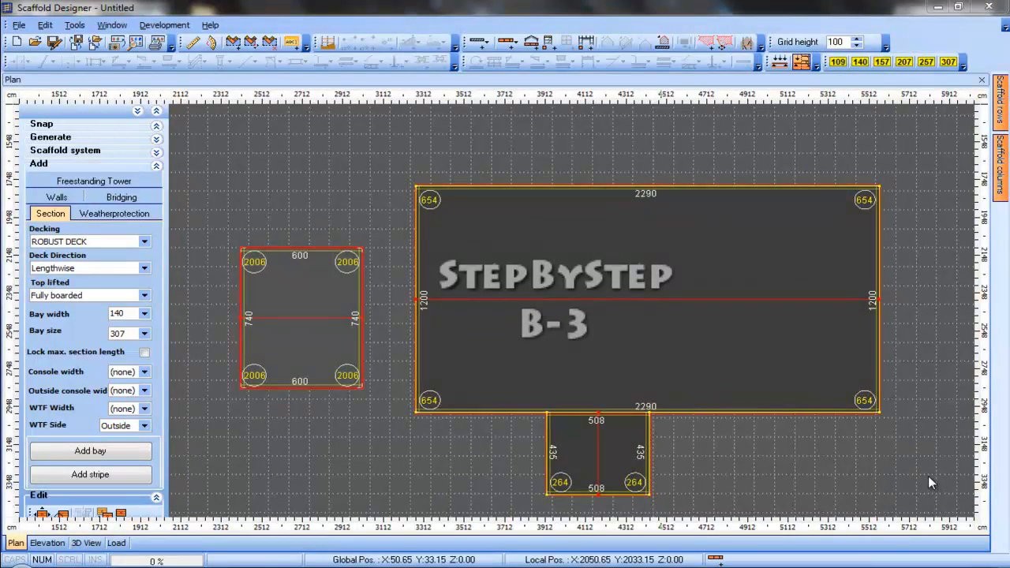
Enable 'Allow scaffold on roof' in the nave's roof properties and apply it
left_click(663, 329)
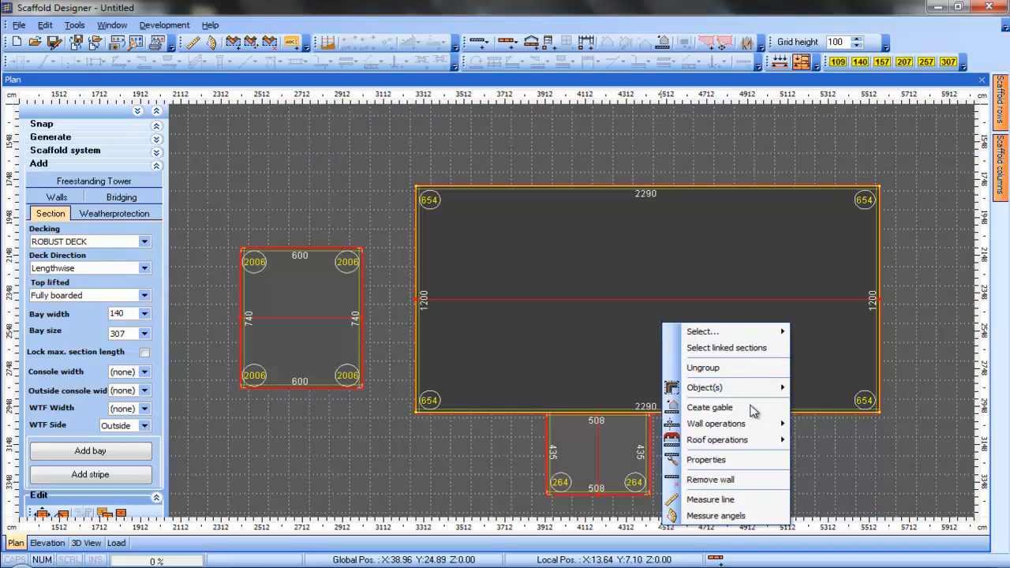
mouse_move(764, 442)
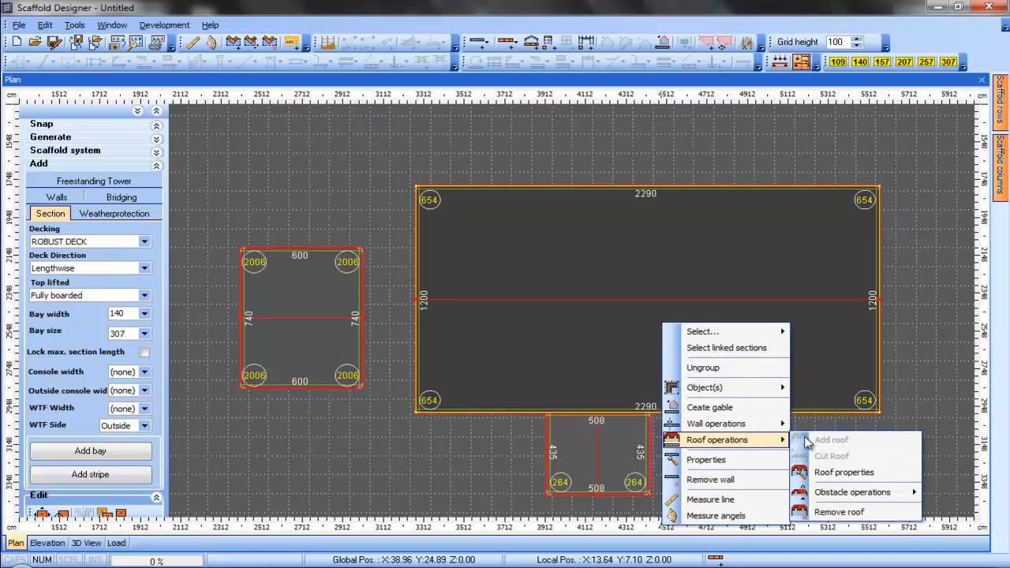
left_click(867, 471)
left_click(474, 315)
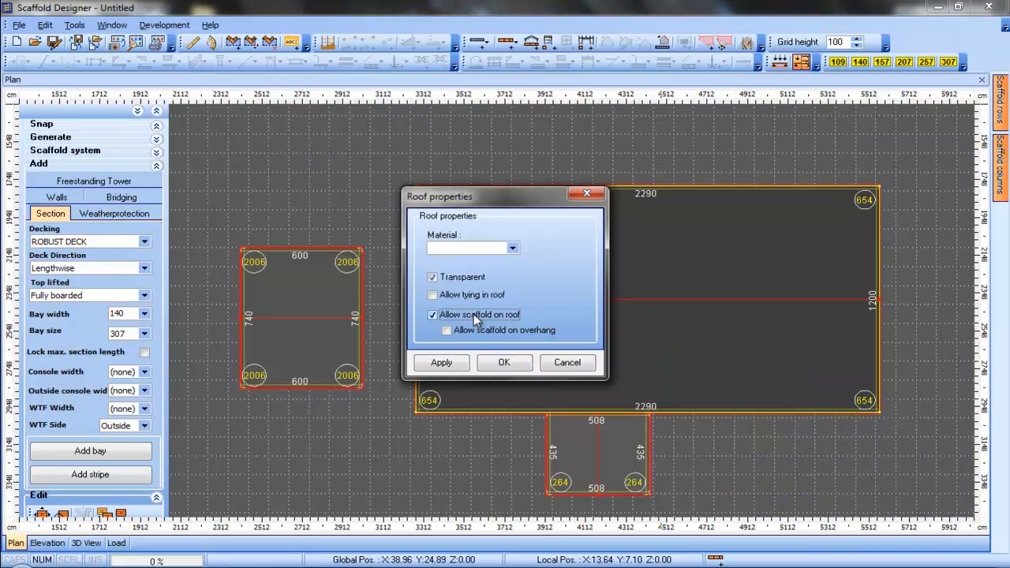
left_click(441, 362)
left_click(502, 363)
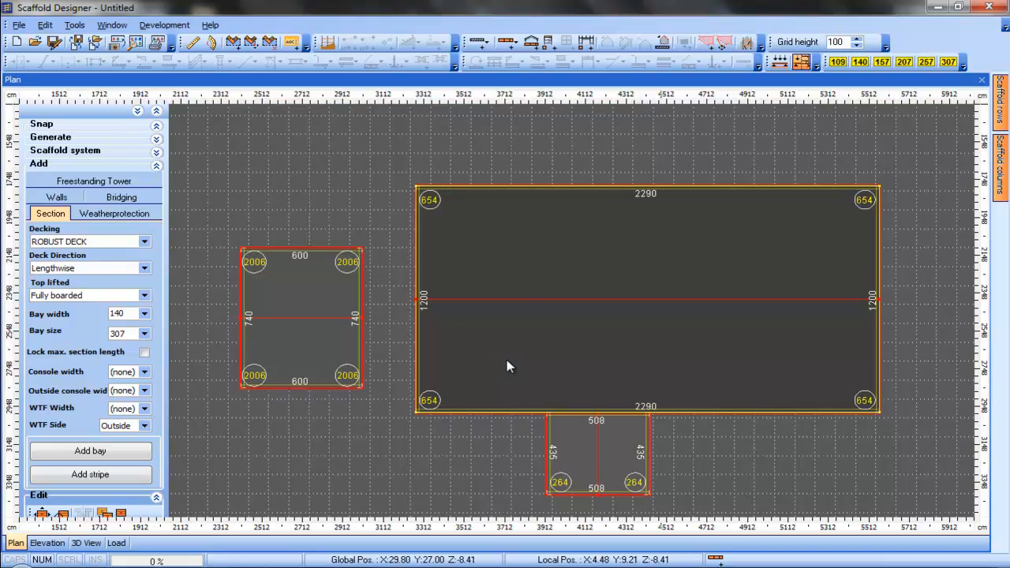
Enable 'Allow scaffold on roof' in the lower annex's roof properties and apply it
left_click(570, 454)
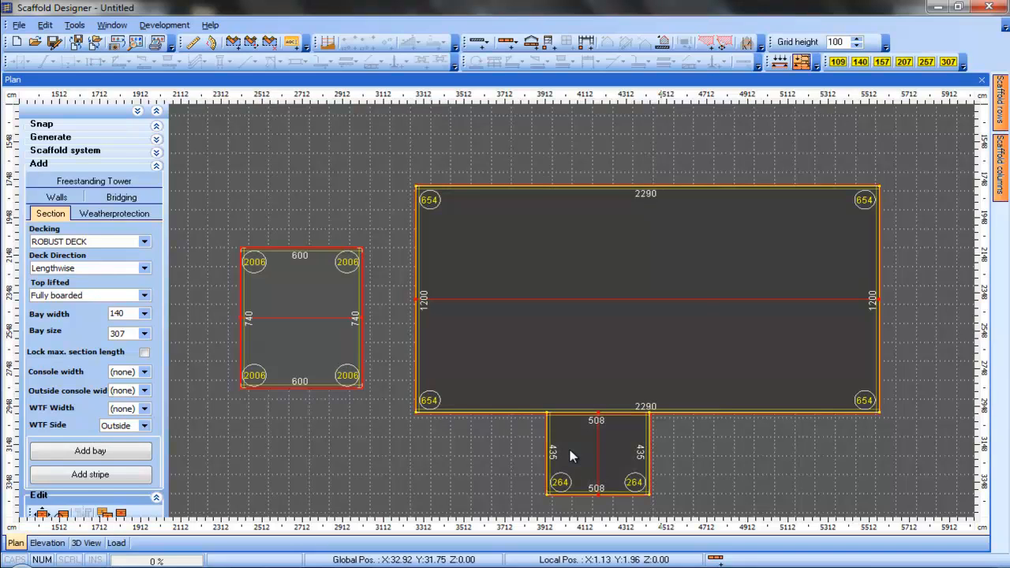
right_click(571, 453)
mouse_move(620, 368)
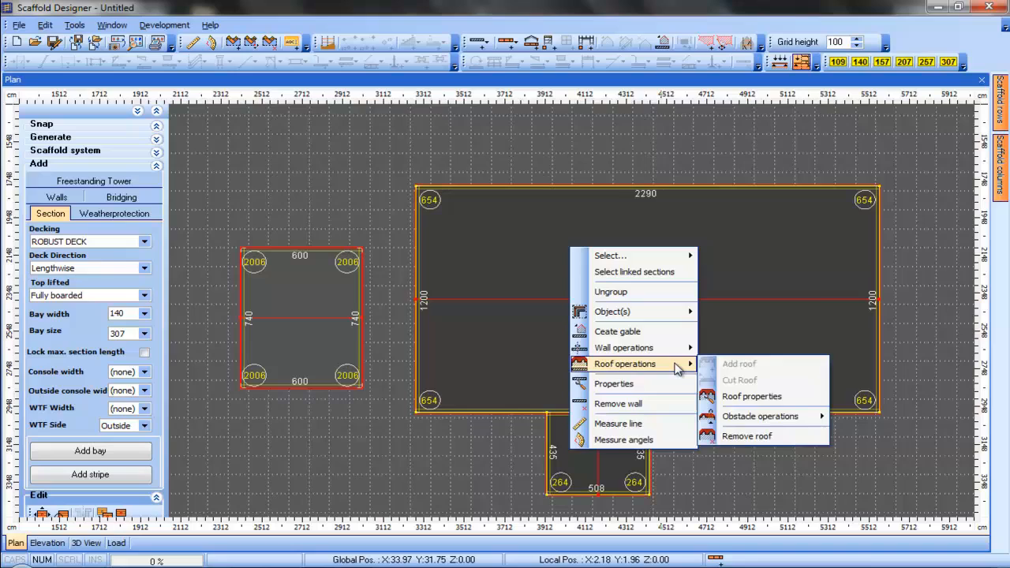
left_click(770, 397)
left_click(479, 313)
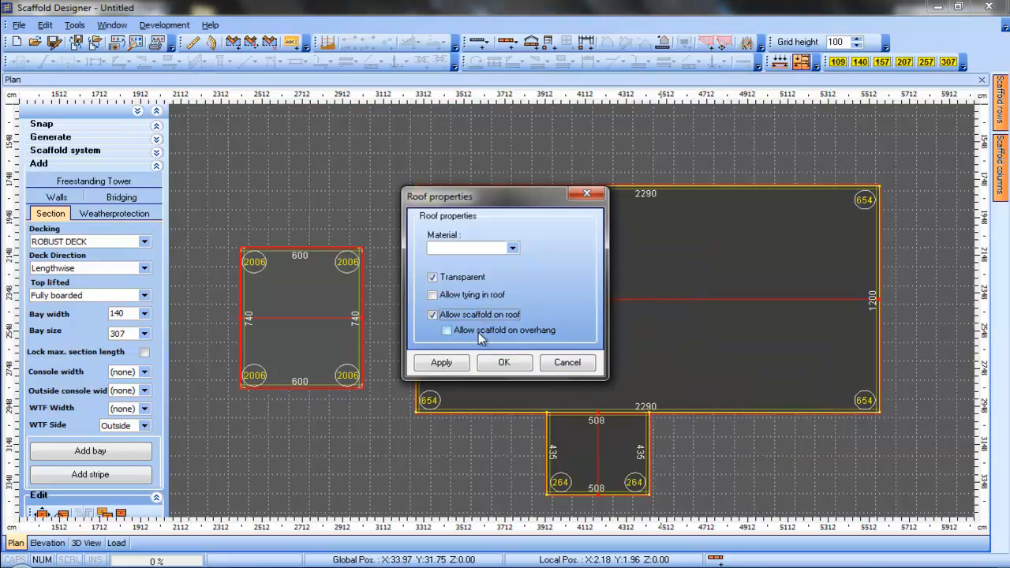
left_click(438, 362)
left_click(524, 364)
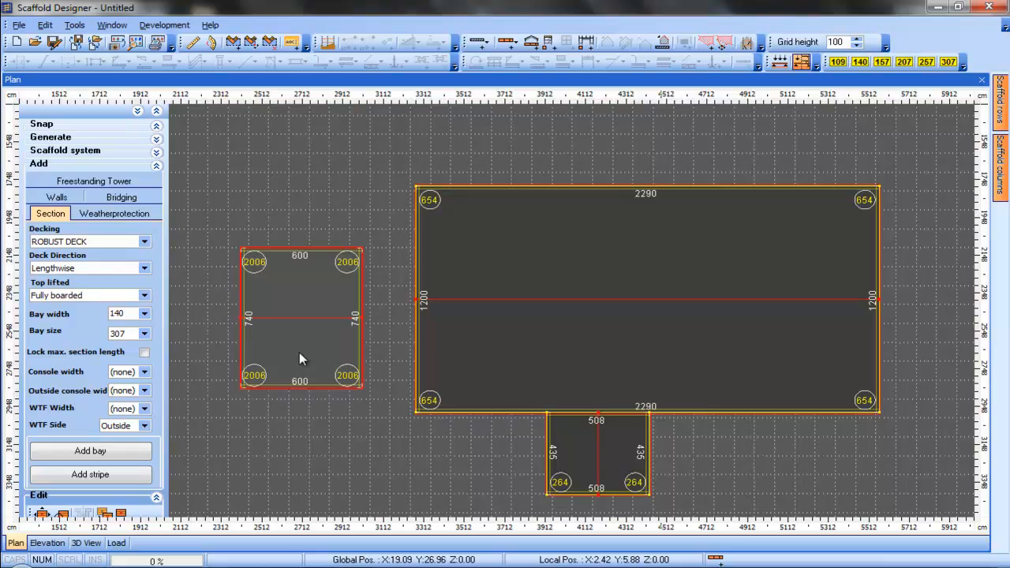
Move the tower right so it sits against the nave's west wall
mouse_move(324, 338)
left_mouse_down()
mouse_move(333, 331)
mouse_move(343, 341)
left_mouse_up()
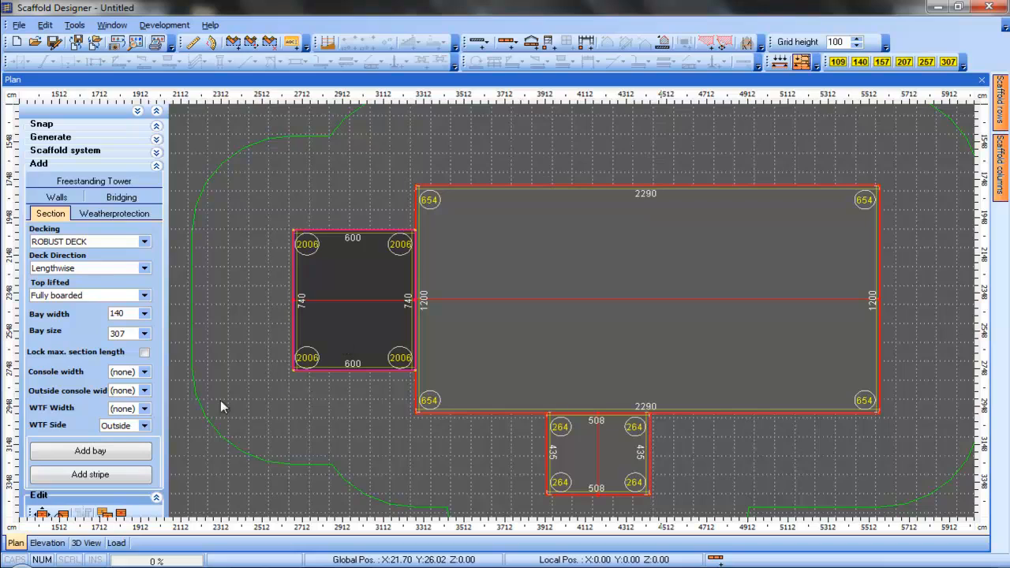
Link the tower and the nave together in group editing mode
left_click(157, 163)
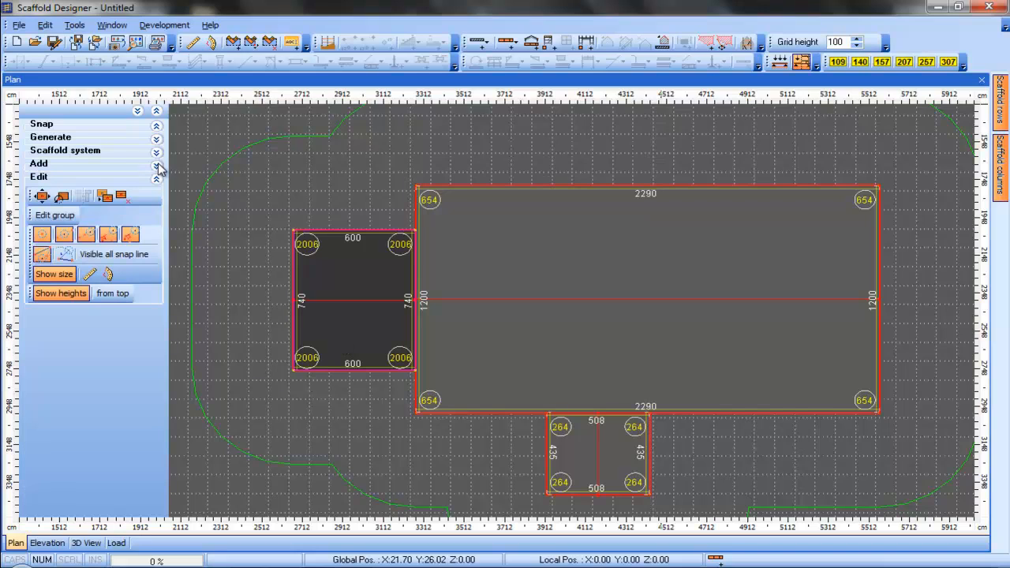
left_click(64, 218)
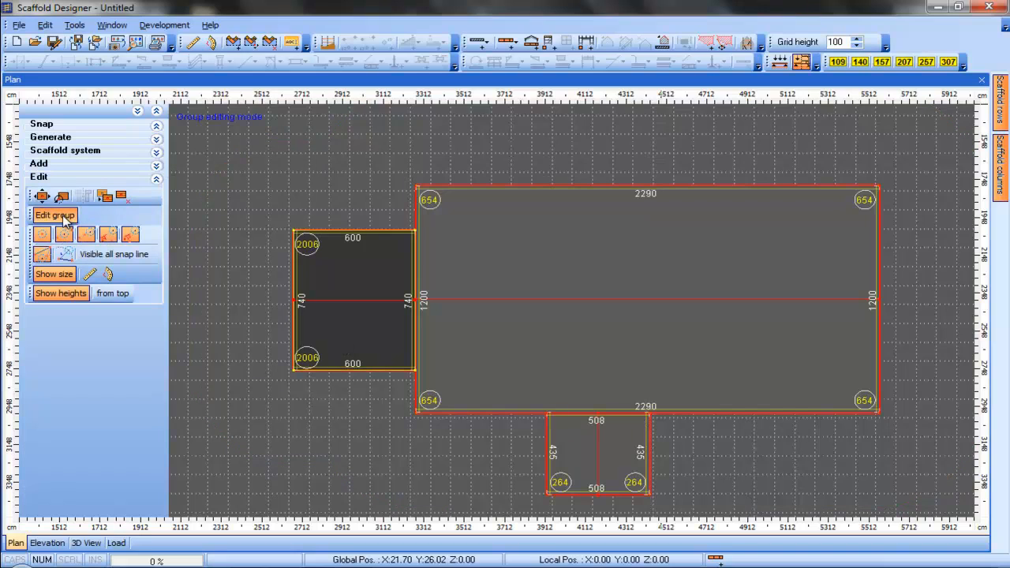
left_click_drag(385, 323, 486, 322)
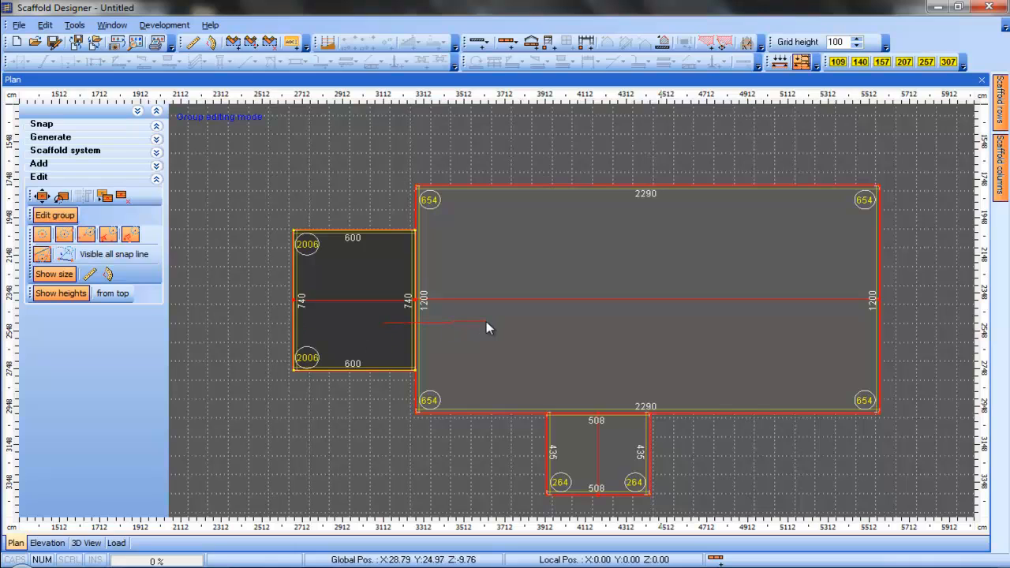
left_click(486, 322)
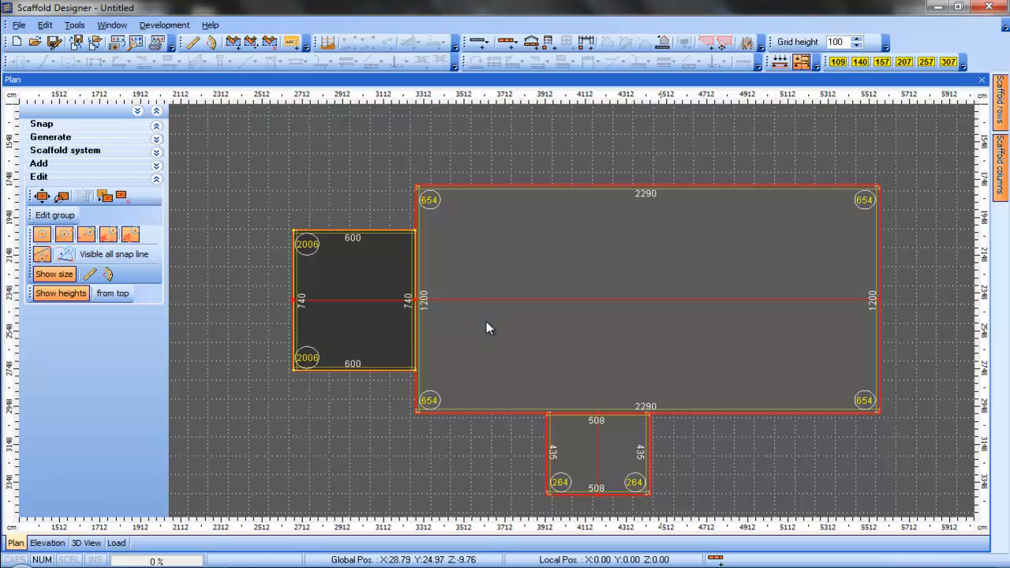
left_click(159, 165)
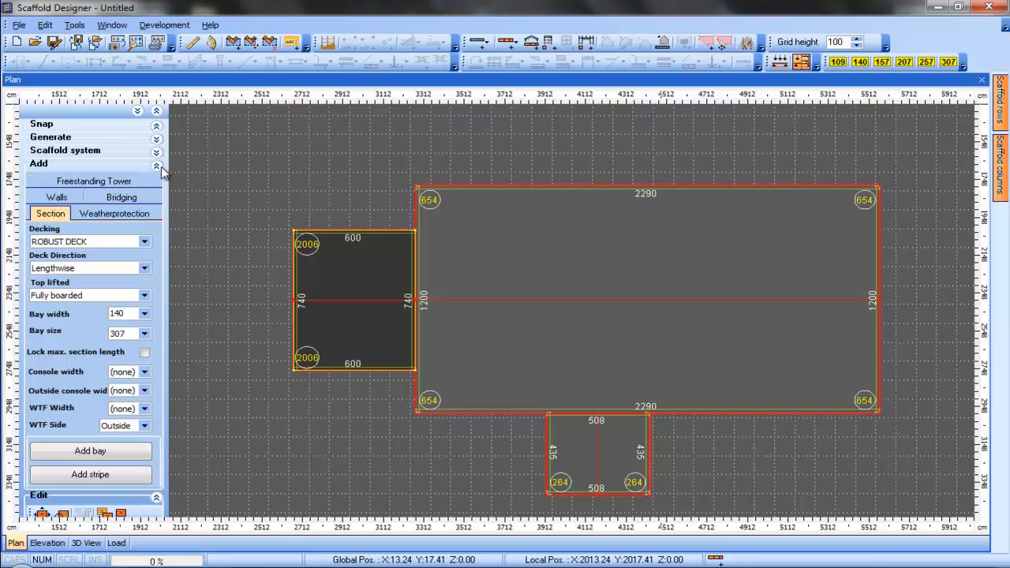
Inspect the joined buildings in the 3D view and return to the plan
left_click(86, 543)
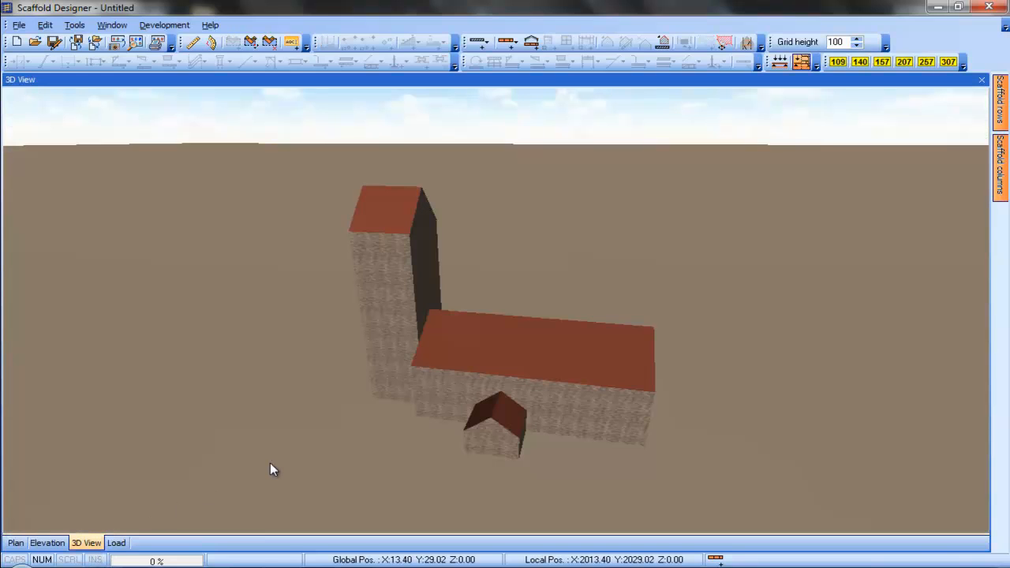
left_click_drag(270, 462, 444, 461)
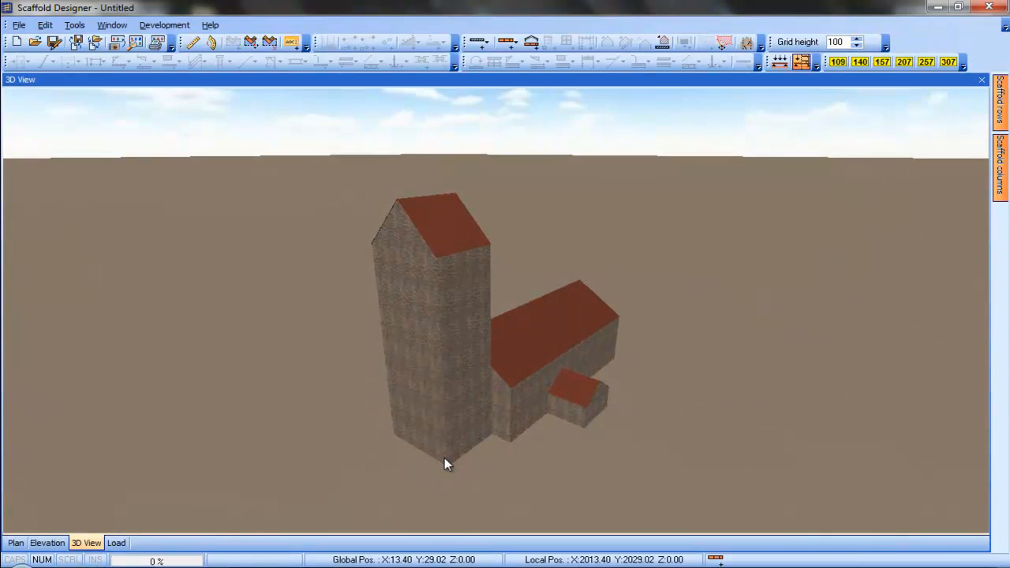
left_click(16, 544)
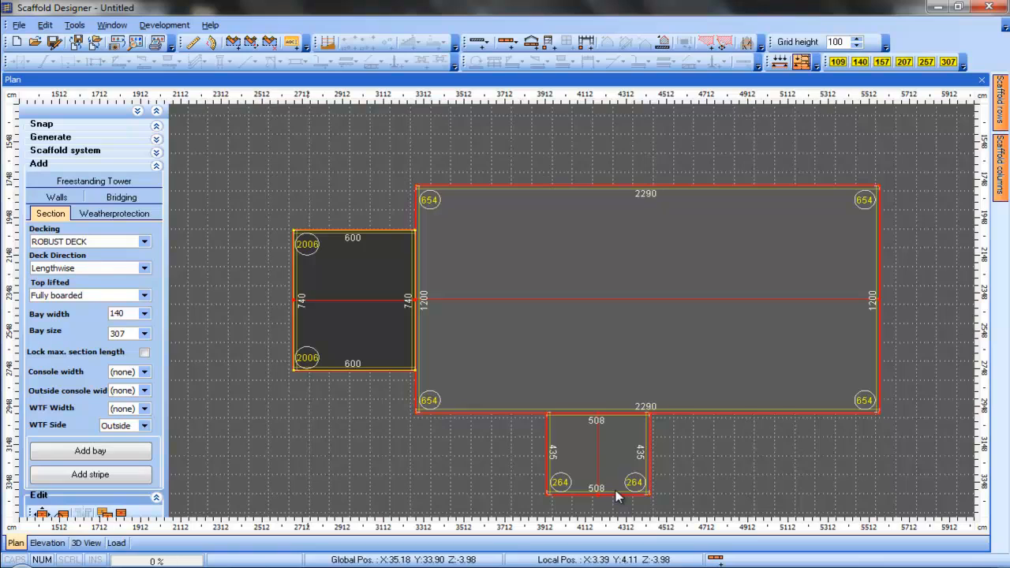
Add a gateway about 1.69 m wide and 2.19 m high to the annex's gable wall in elevation
left_click(46, 543)
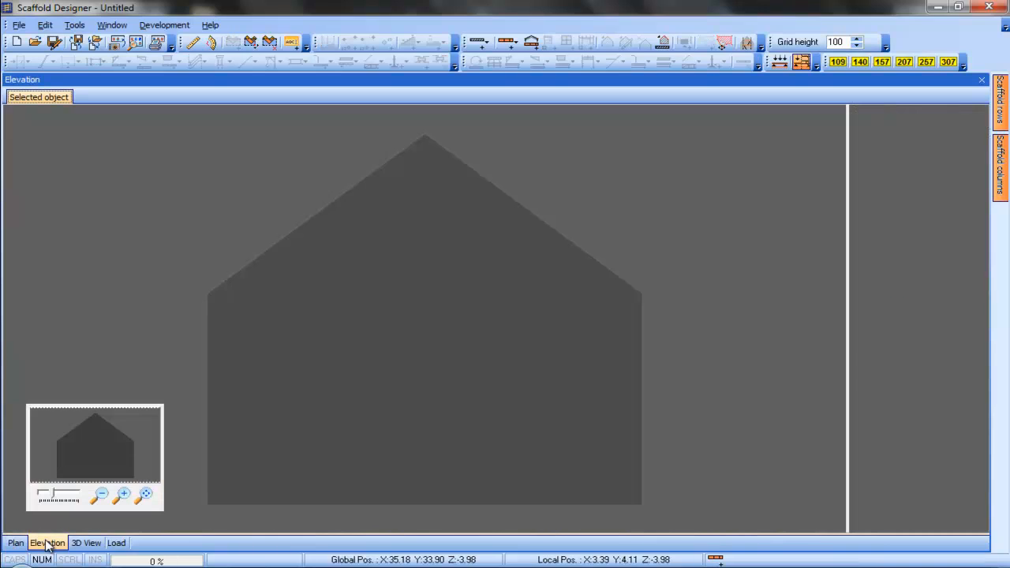
right_click(367, 351)
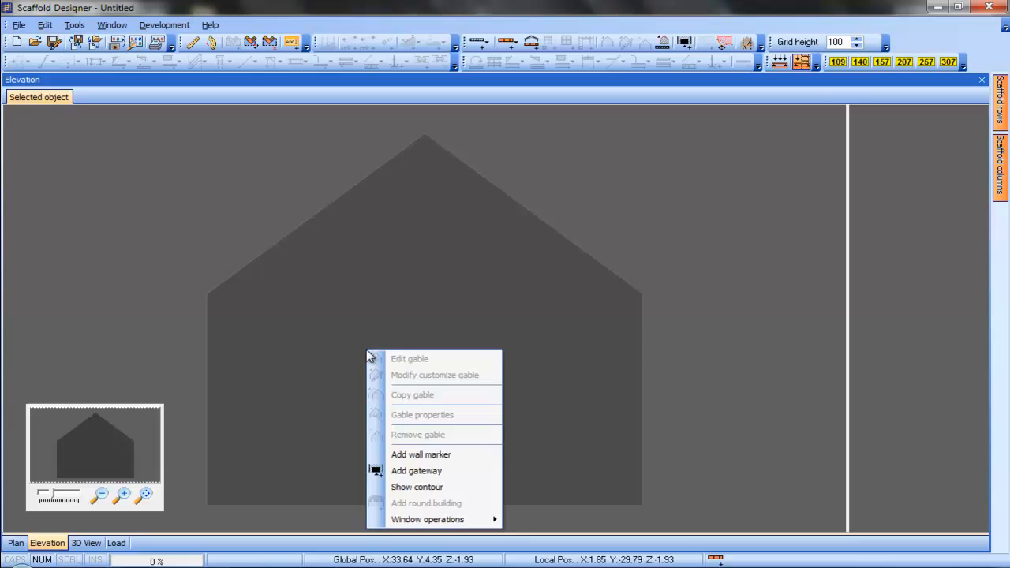
left_click(468, 483)
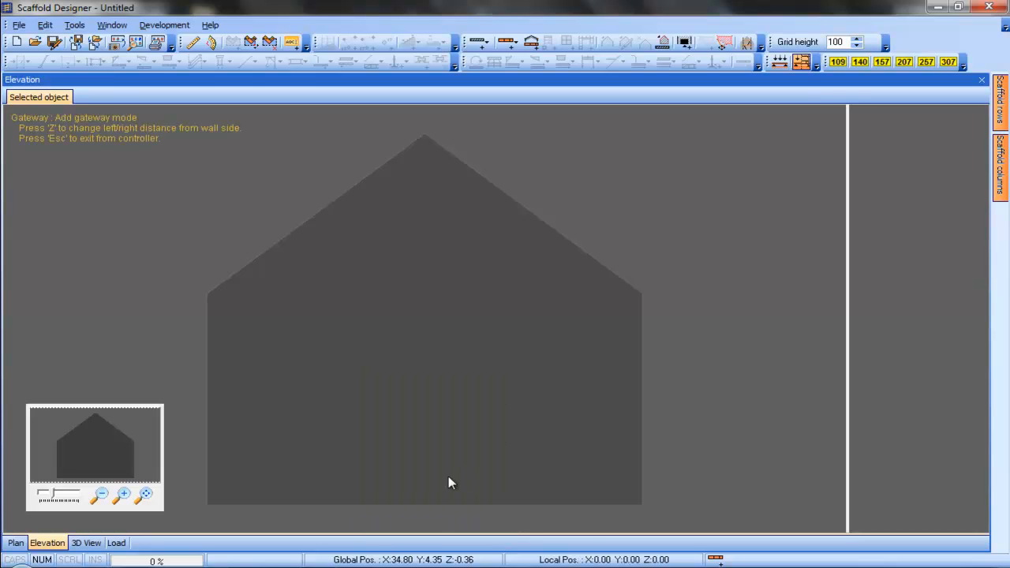
left_click(355, 330)
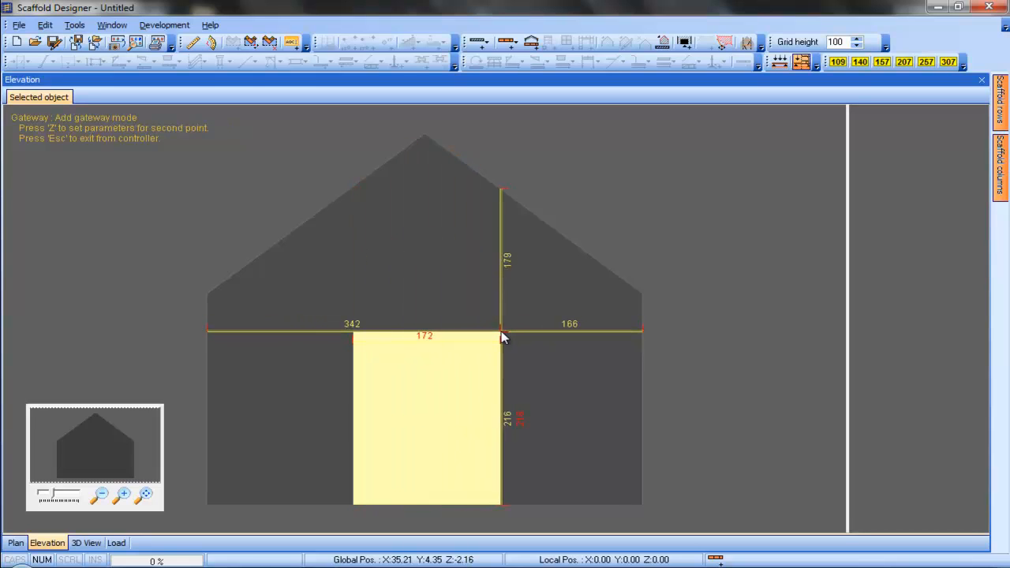
left_click(499, 330)
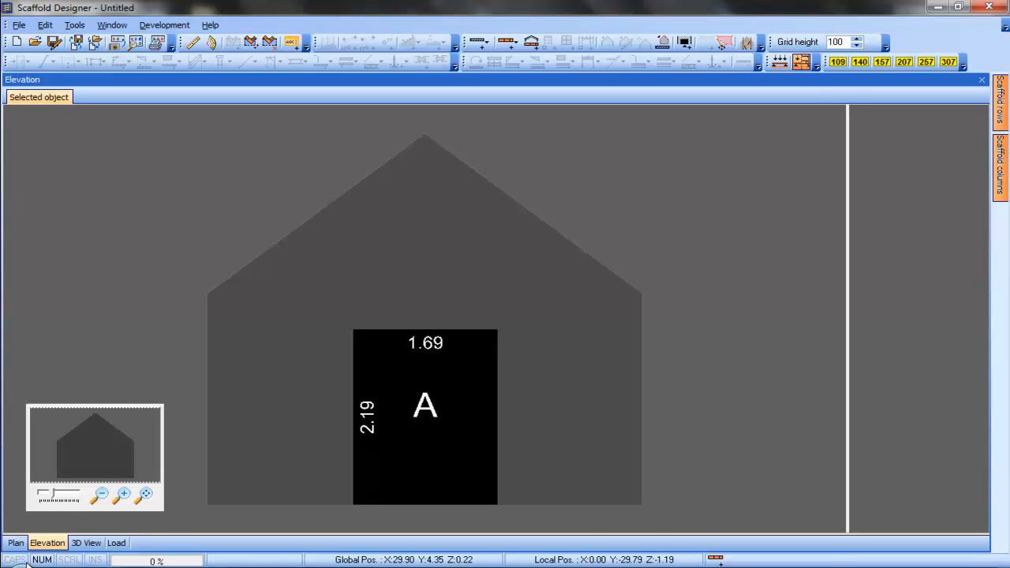
Check the annex gateway in the 3D view and return to the plan
left_click(77, 545)
left_click_drag(524, 461, 334, 473)
left_click(17, 544)
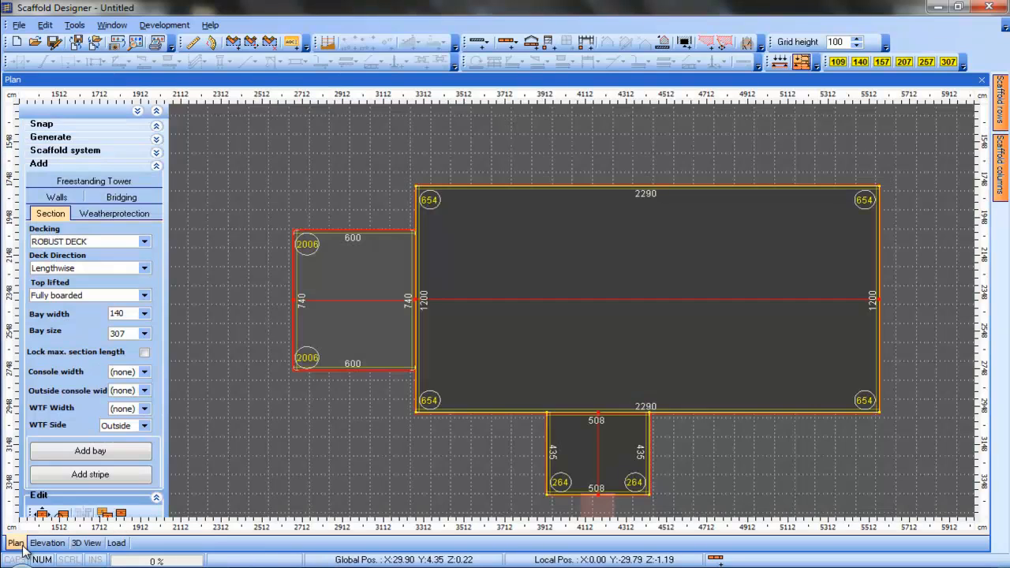
Add a gateway to the tower wall 270 from the left edge, about 1.71 m wide and 2.75 m high
left_click(298, 314)
left_click(62, 545)
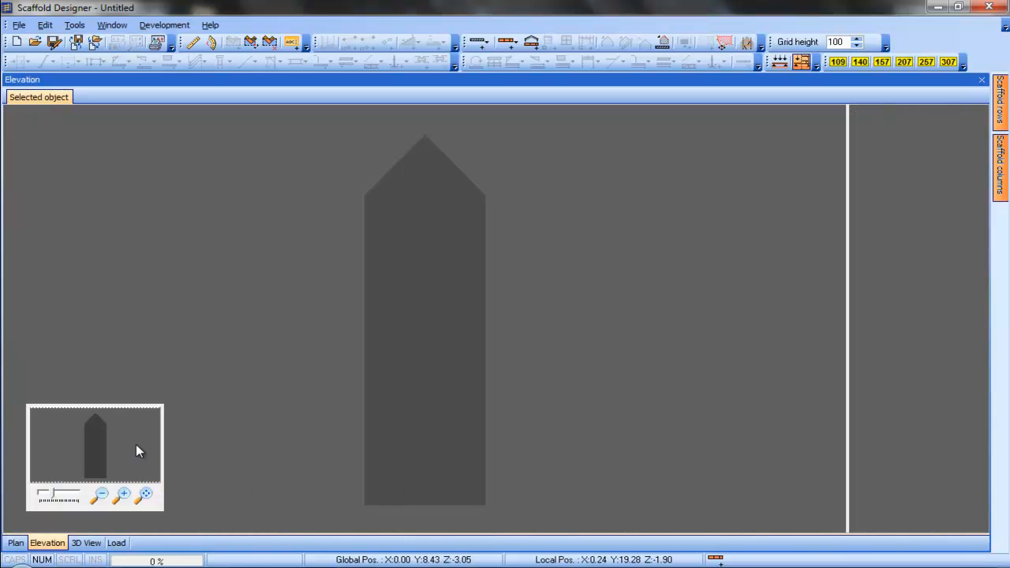
left_click_drag(135, 445, 97, 466)
left_click(123, 495)
left_click(125, 495)
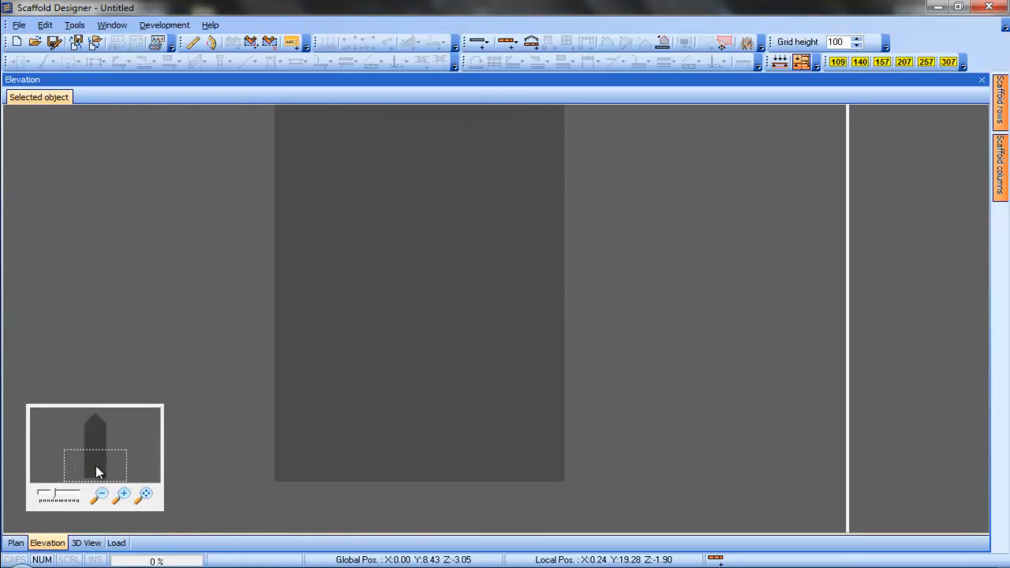
right_click(362, 328)
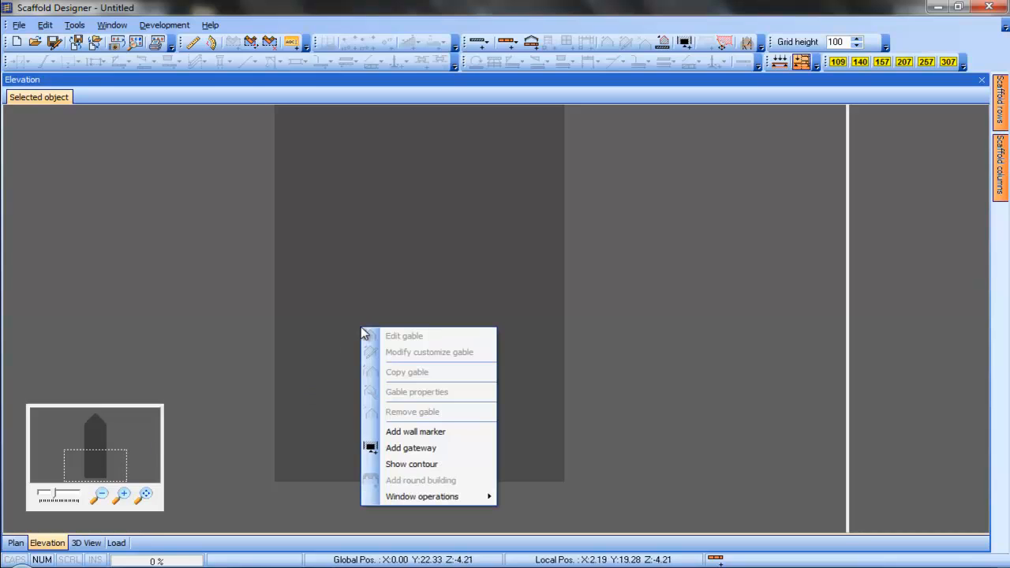
left_click(442, 448)
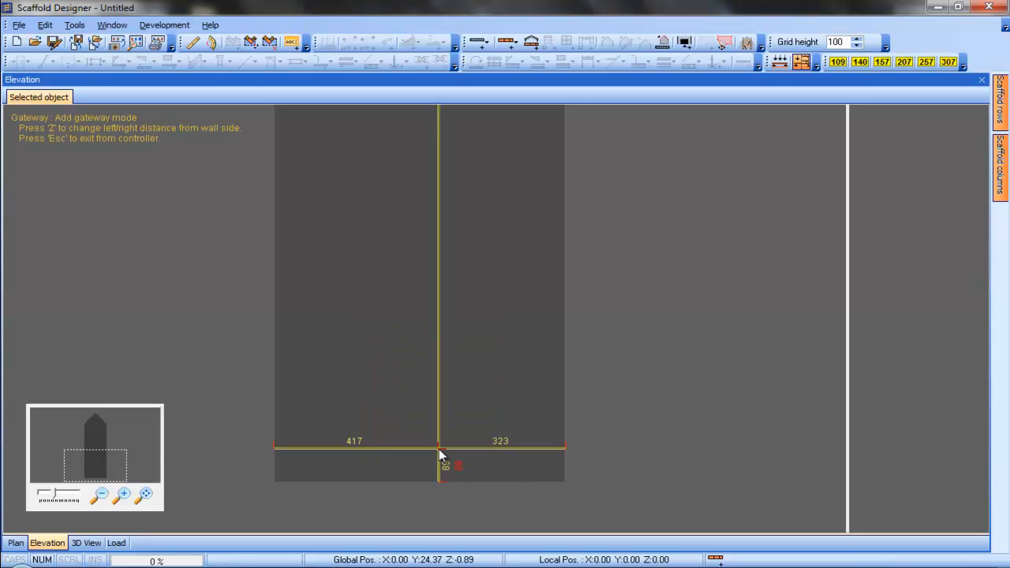
left_click(333, 378)
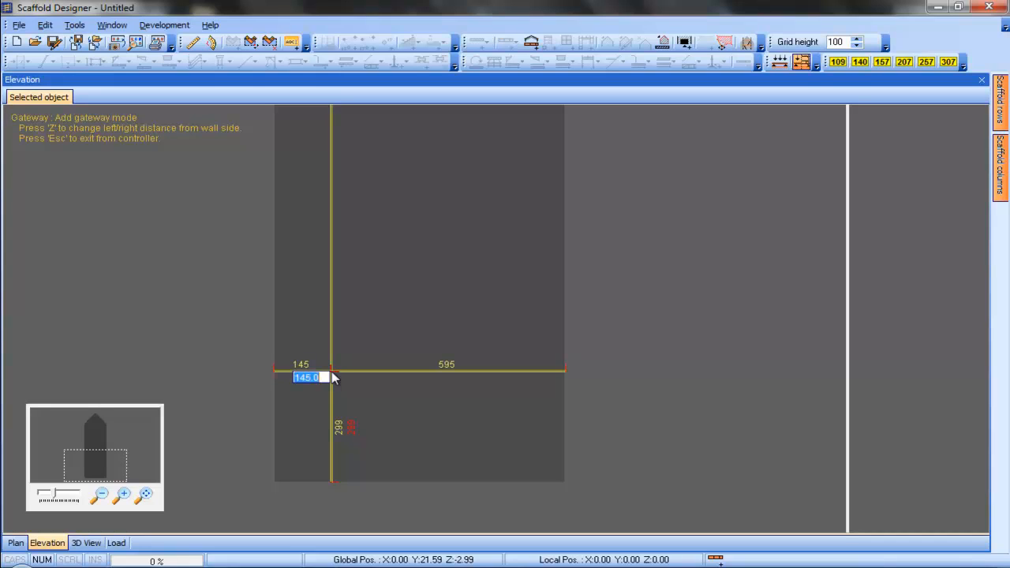
type("270")
key("Return")
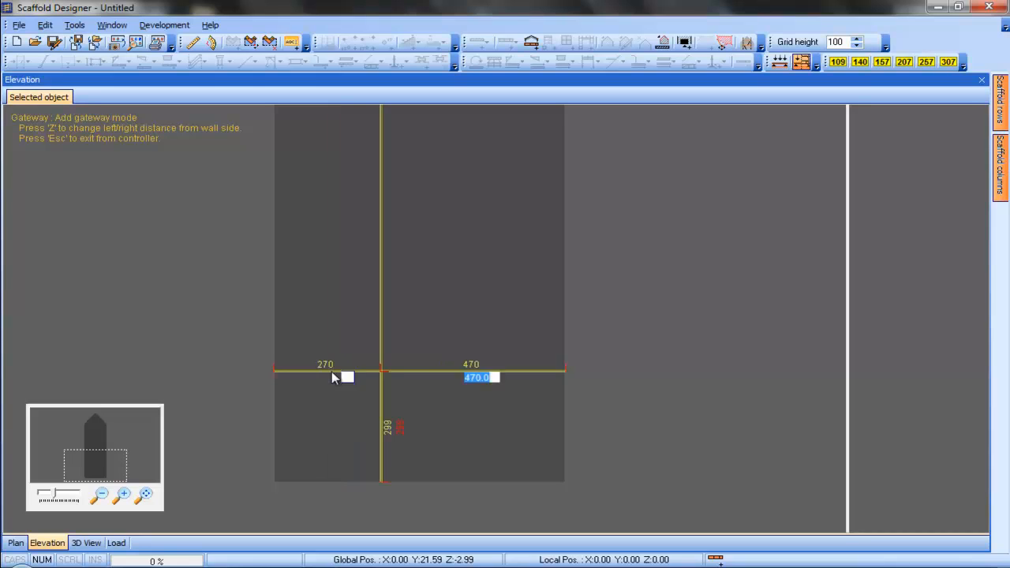
key("Return")
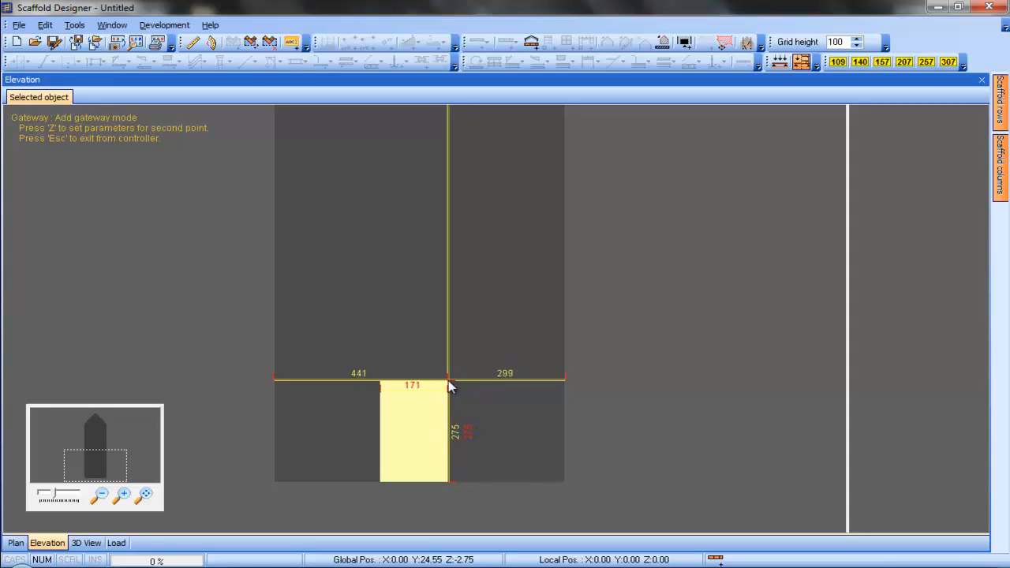
left_click(449, 382)
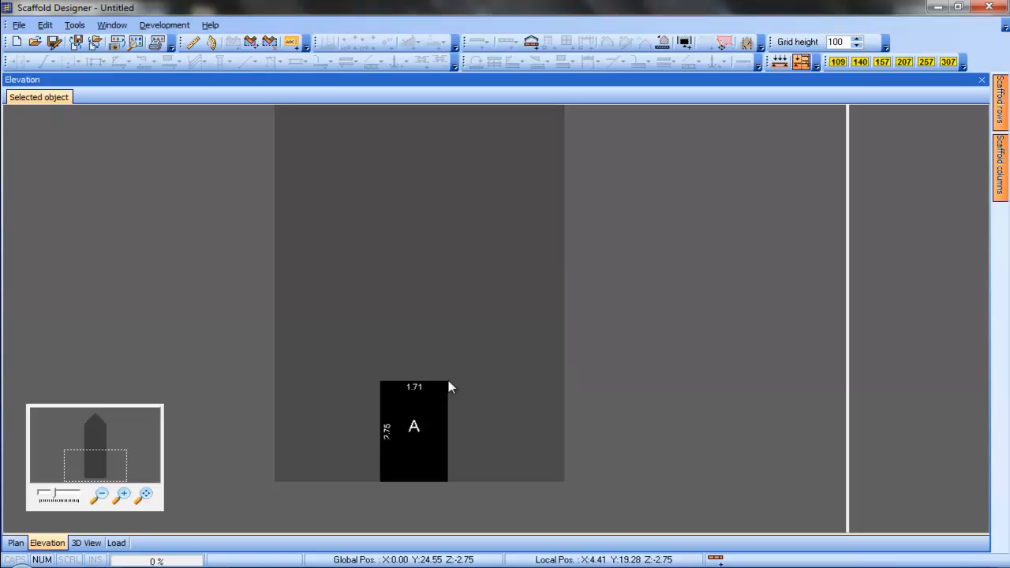
Inspect the tower gateway in the 3D view and return to the plan
left_click(86, 543)
left_click_drag(456, 484, 486, 473)
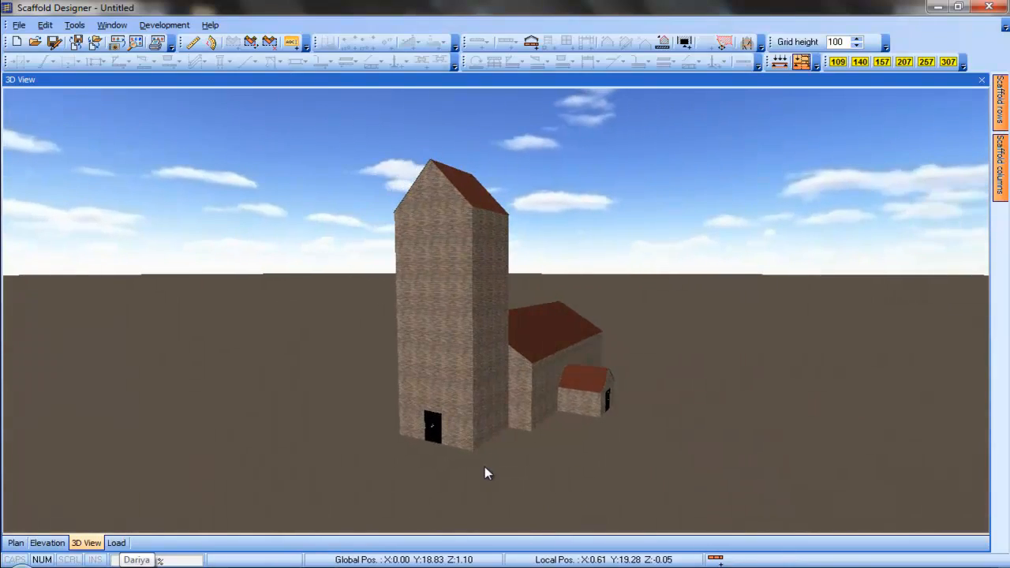
left_click(15, 544)
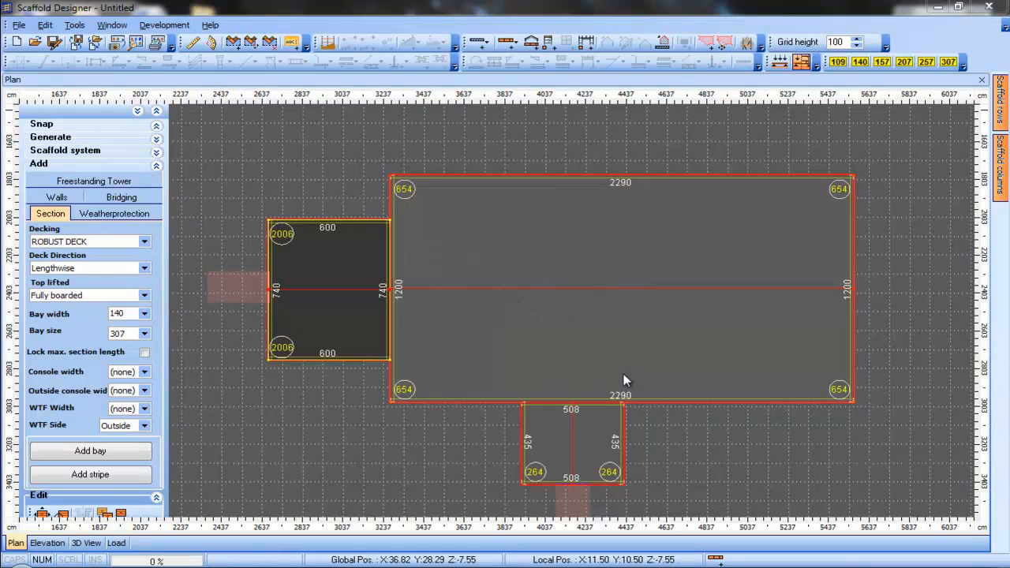
Add four scaffold bays 140 wide and 307 long along the nave's east wall
left_click(144, 314)
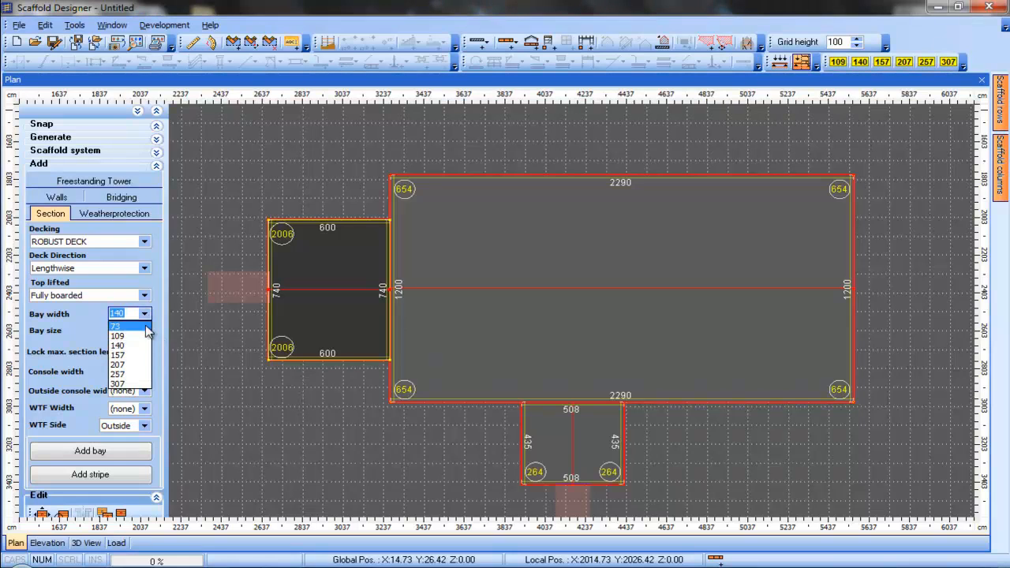
left_click(144, 348)
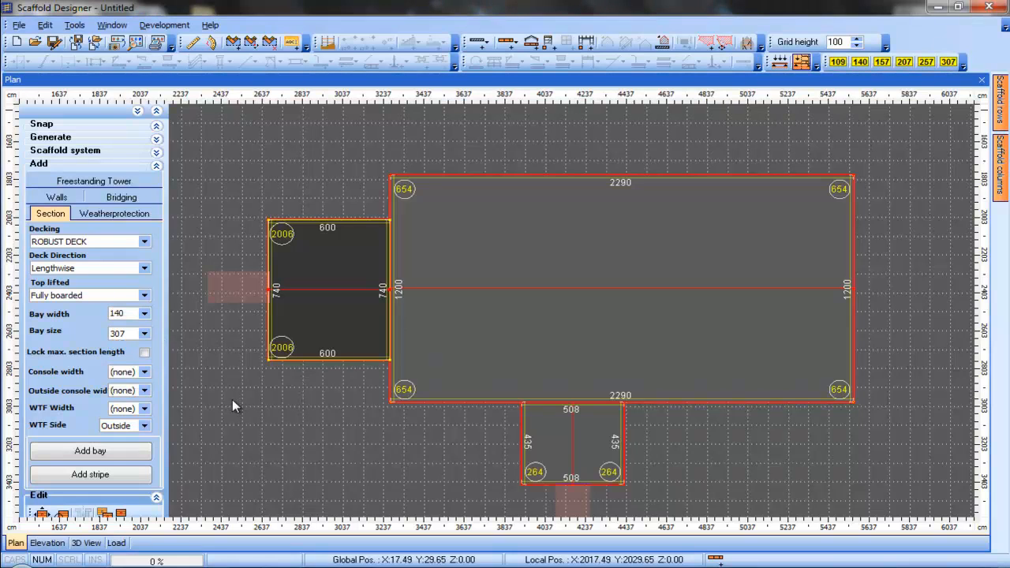
left_click(118, 454)
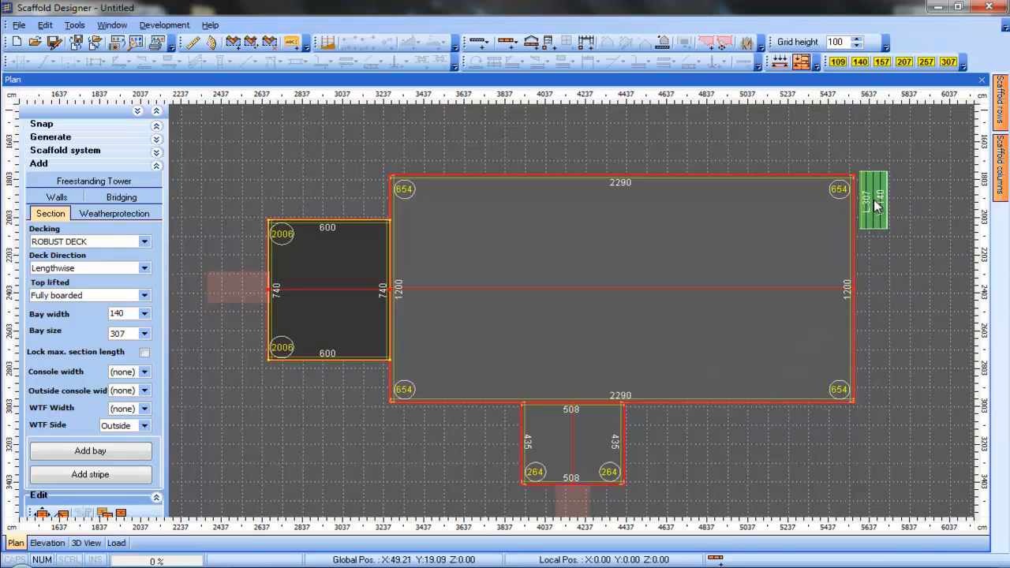
left_click(877, 203)
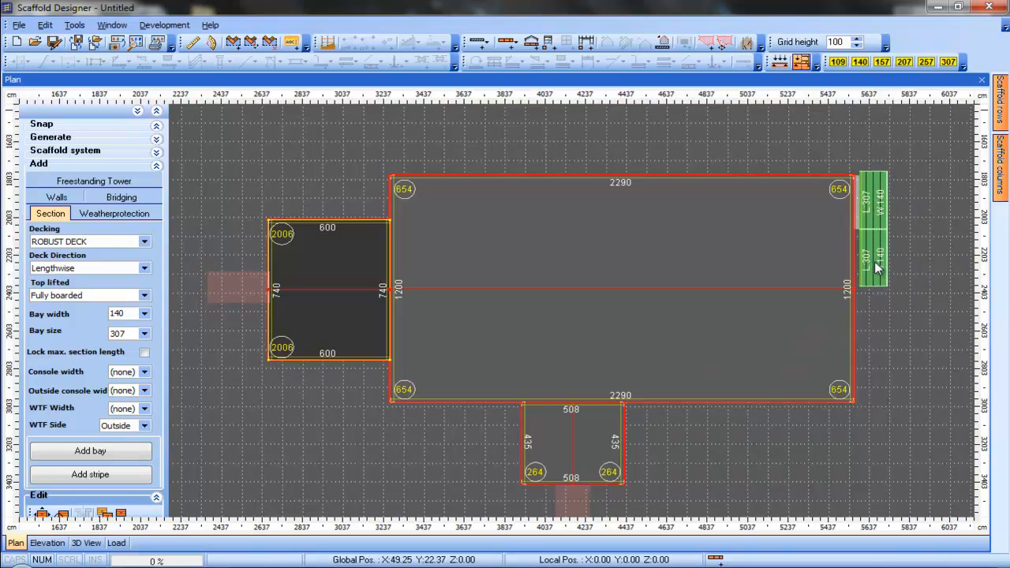
left_click(881, 319)
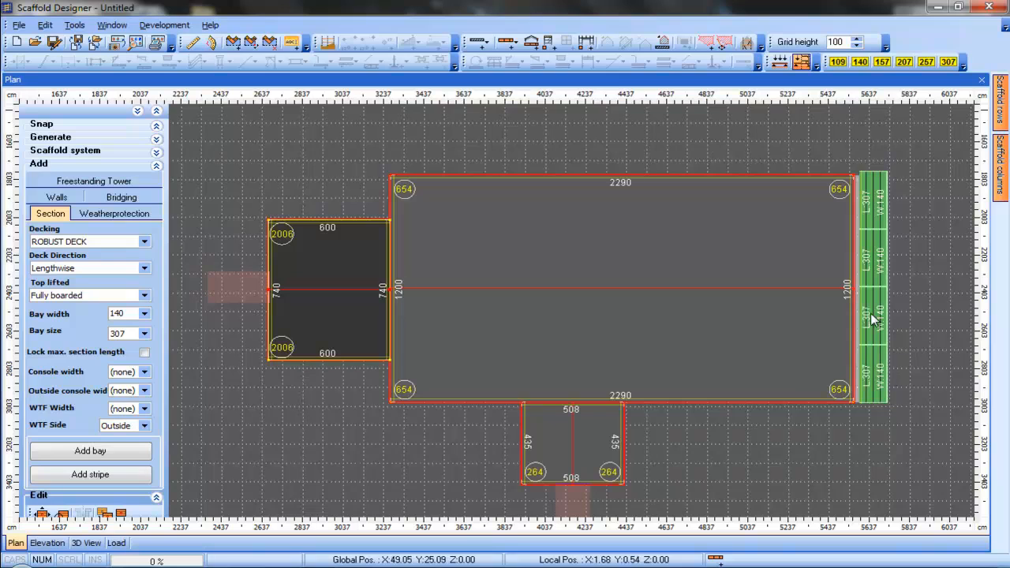
left_click_drag(877, 299, 875, 307)
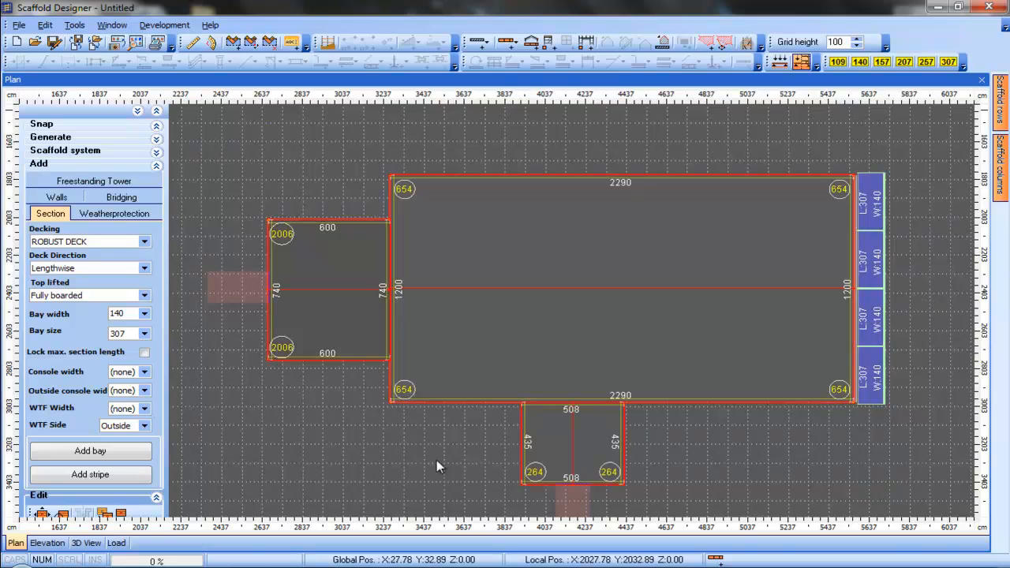
Add a scaffold stripe along the nave's south wall, from the east bays to the west corner
right_click(400, 441)
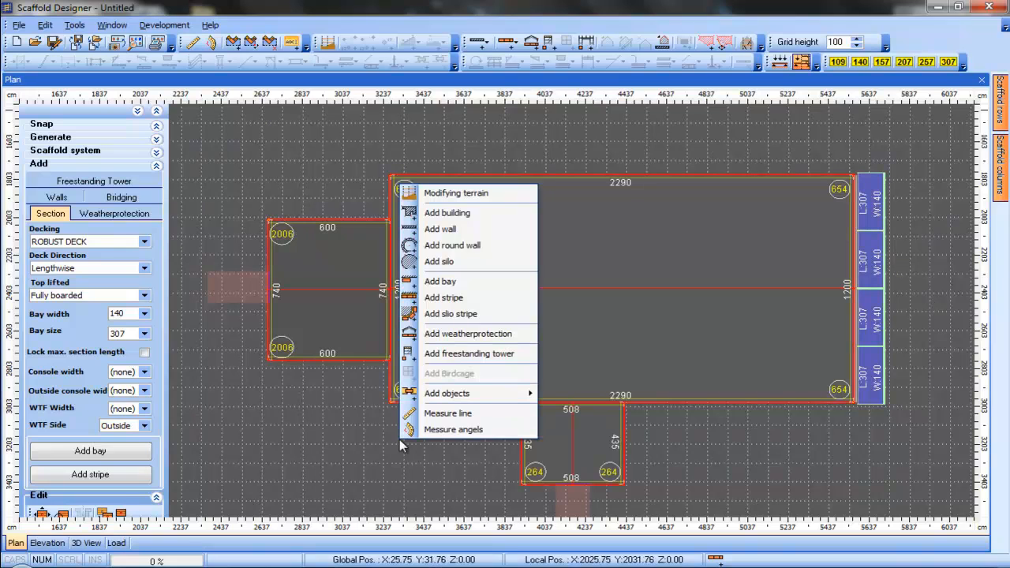
left_click(457, 299)
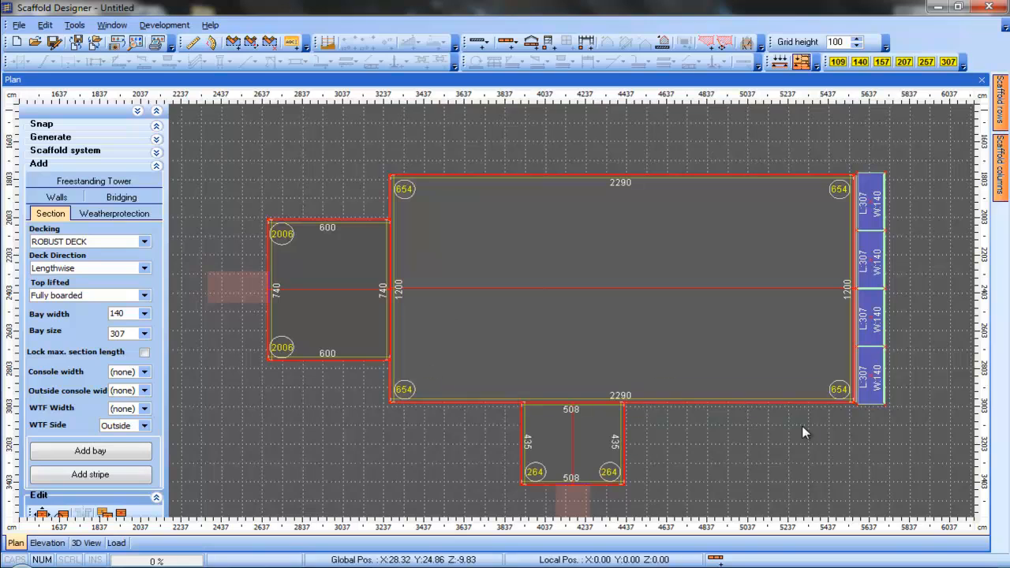
left_click(886, 406)
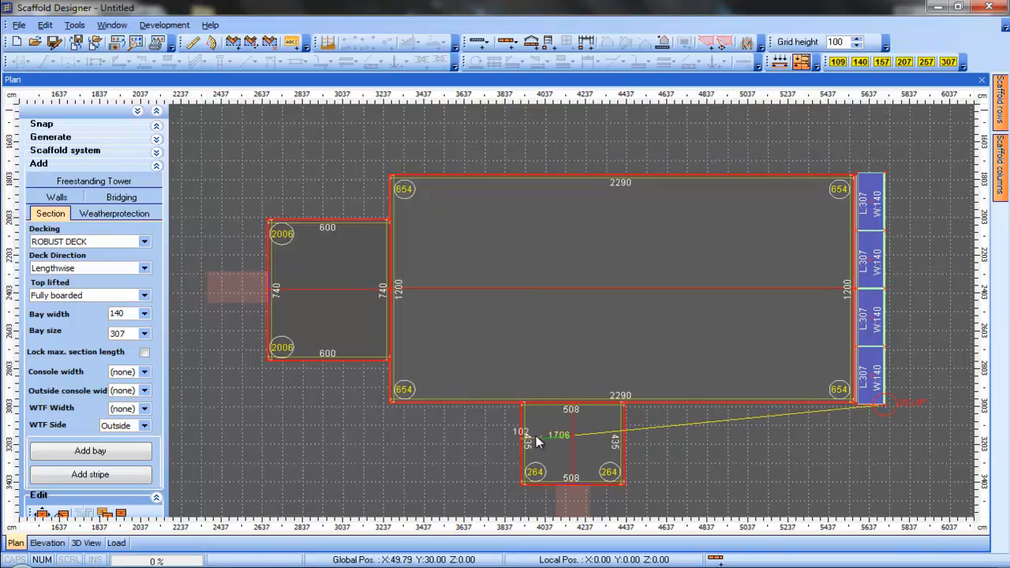
left_click(395, 407)
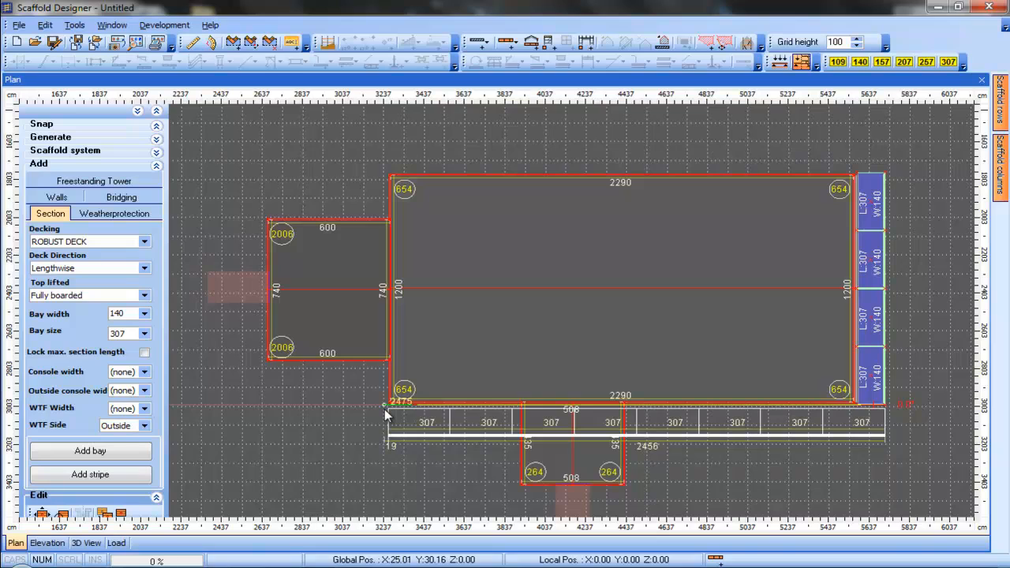
right_click(386, 409)
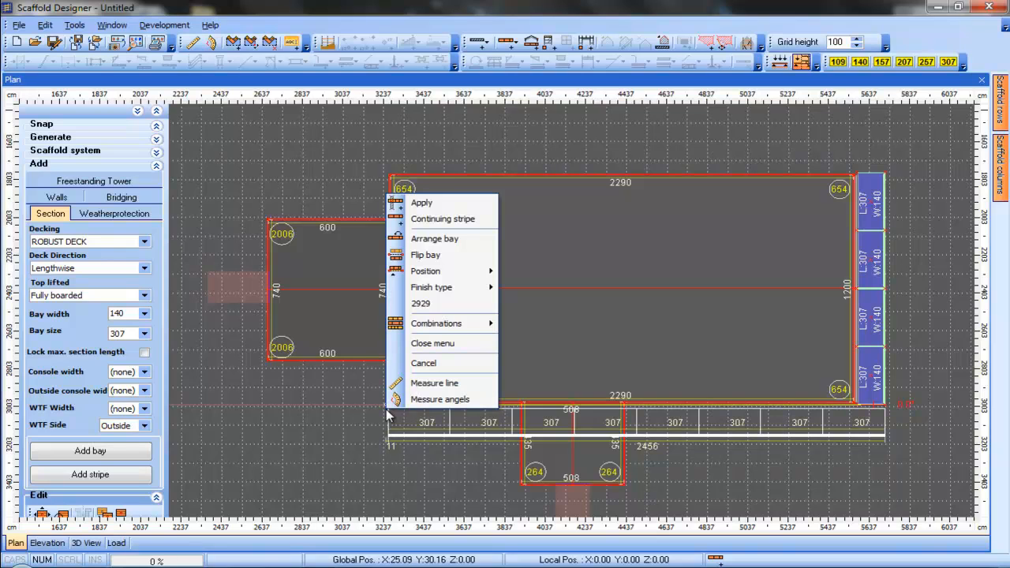
left_click(461, 203)
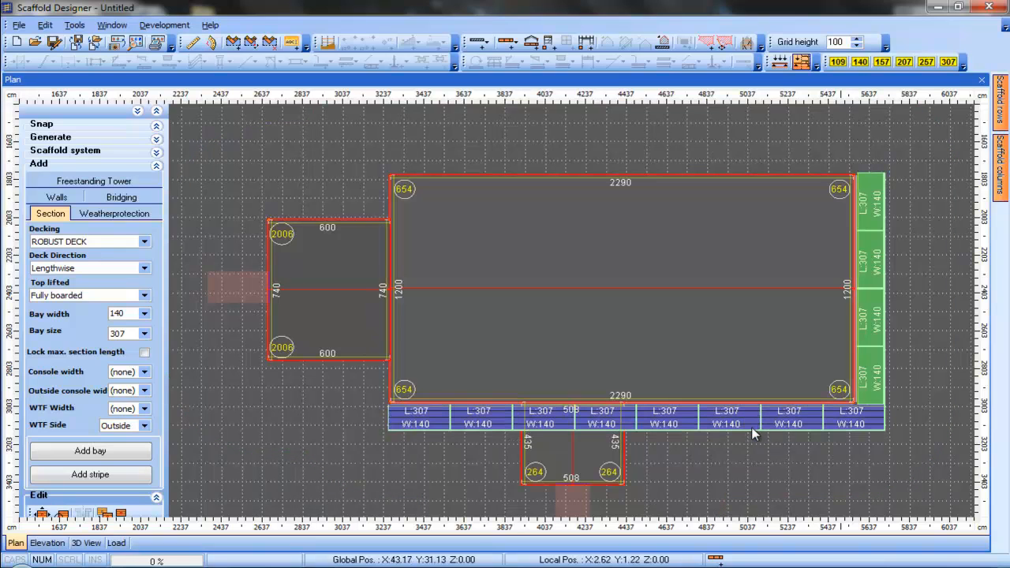
Copy the south scaffold stripe, rotate it and place it along the nave's north wall
left_click(684, 417)
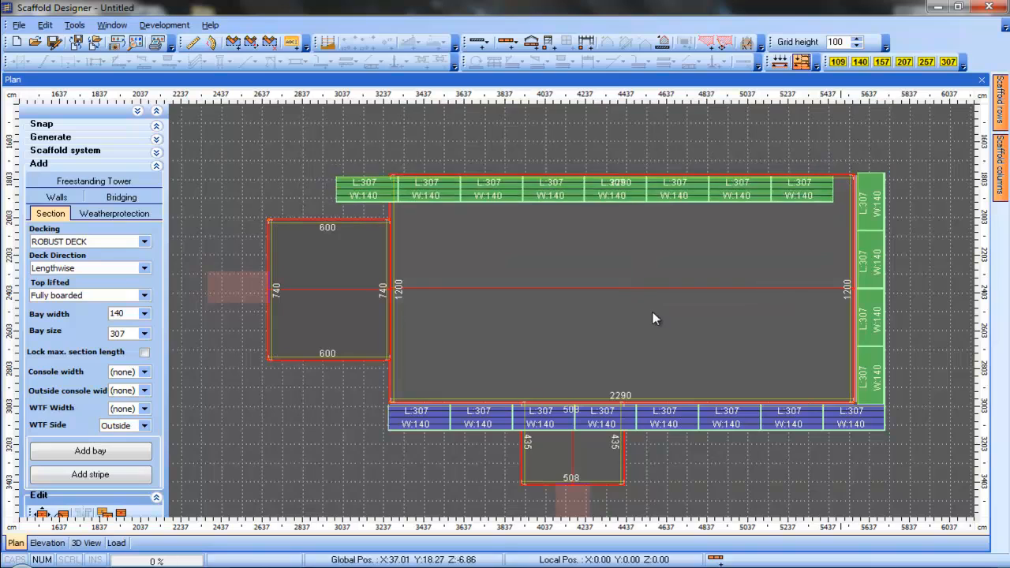
key("Escape")
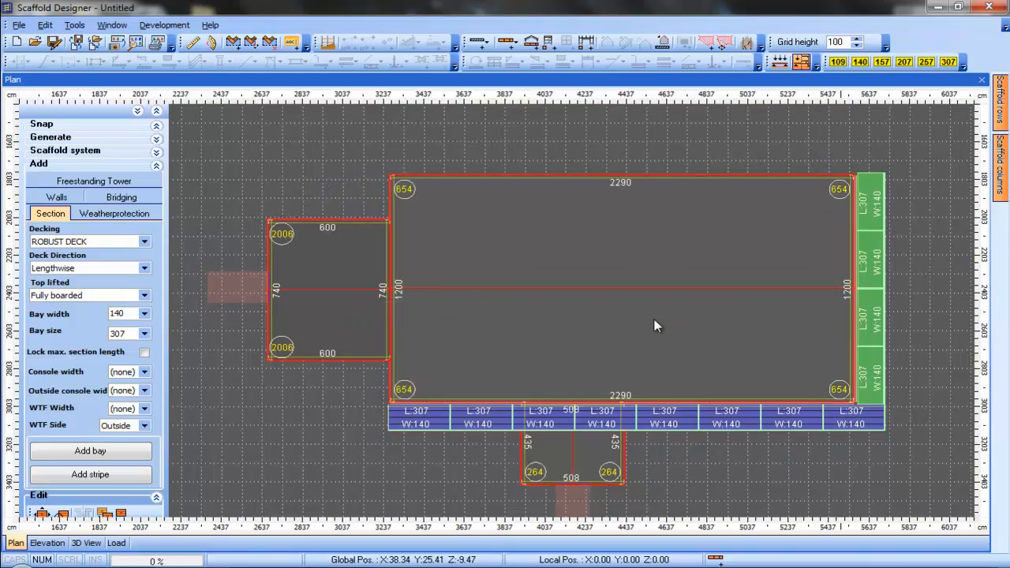
left_click(671, 424)
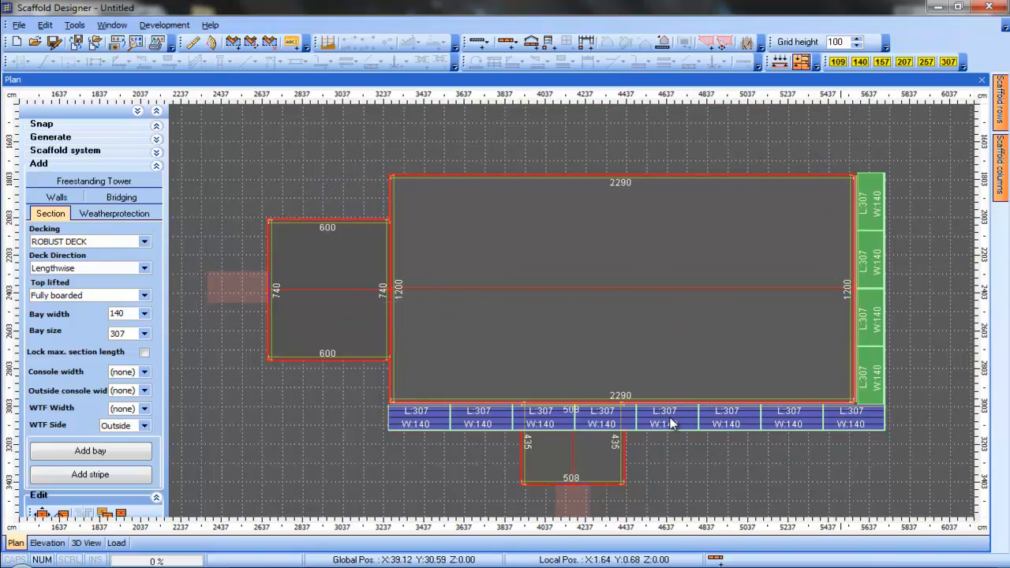
left_click_drag(670, 417, 651, 178)
scroll(650, 178, "down", 18)
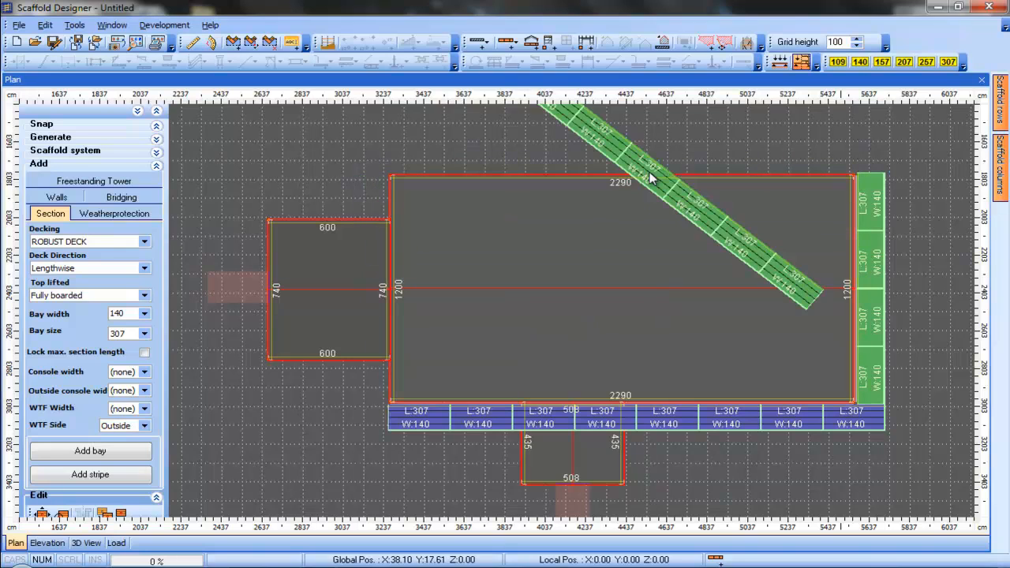
scroll(651, 178, "down", 9)
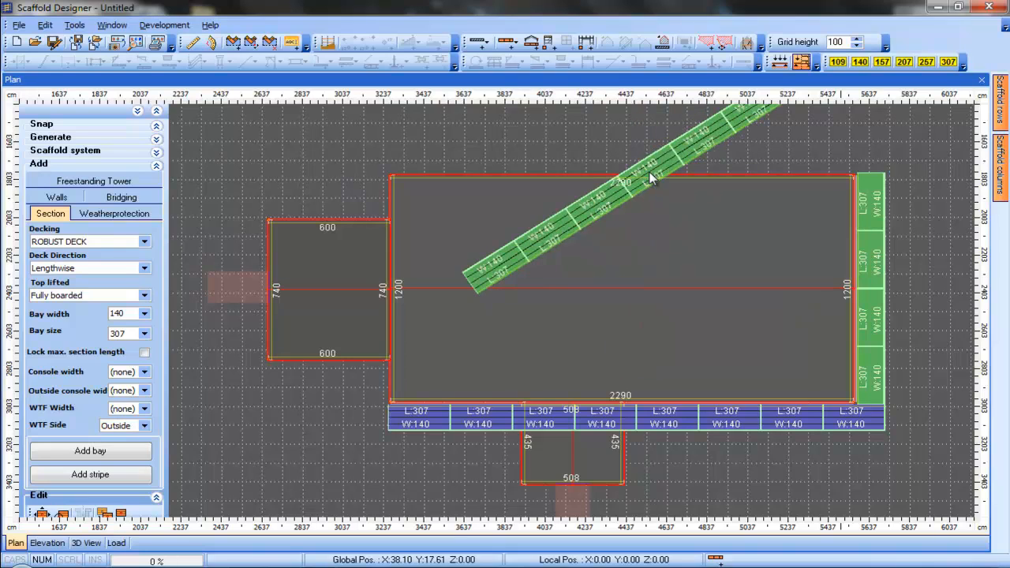
scroll(651, 179, "down", 7)
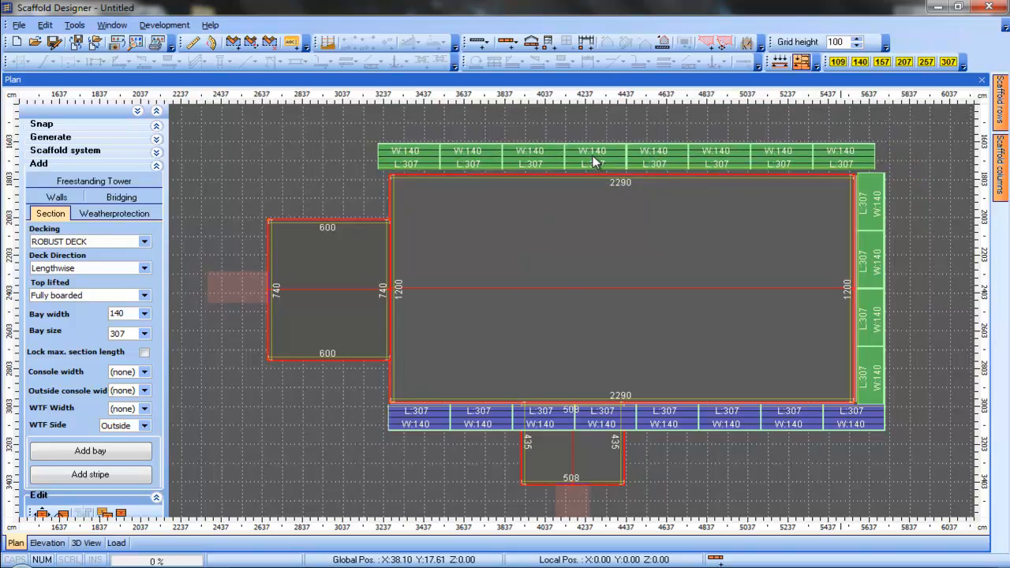
left_click(593, 156)
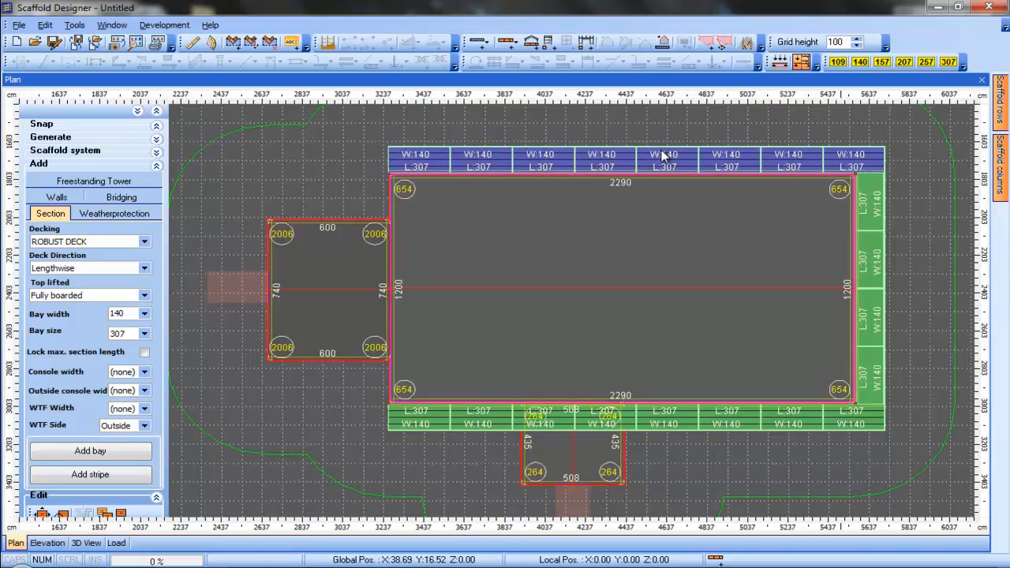
left_click(650, 427)
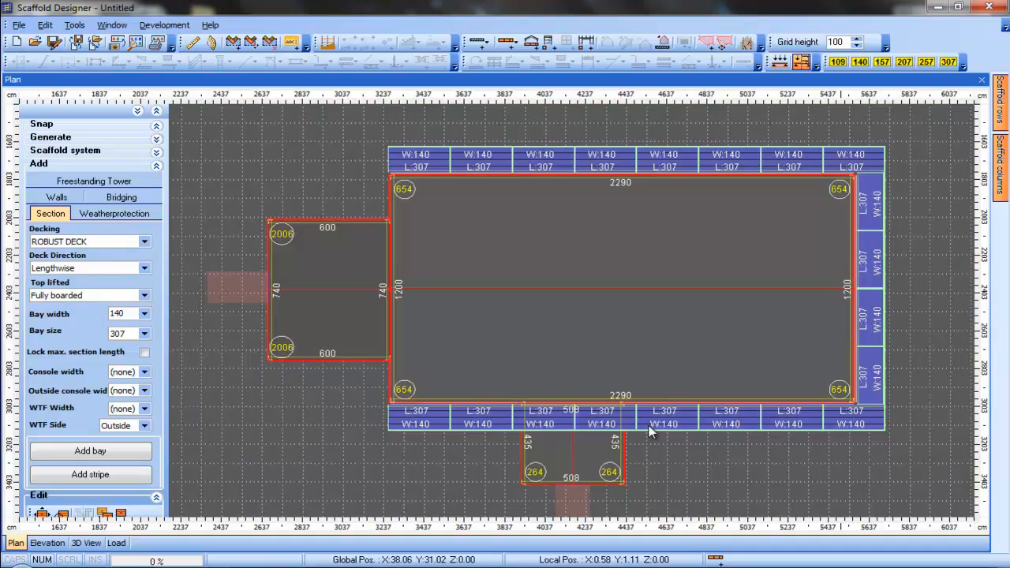
Zoom and pan around the nave's corners to inspect how the scaffold bays meet the walls
scroll(649, 427, "up", 2)
scroll(660, 444, "up", 3)
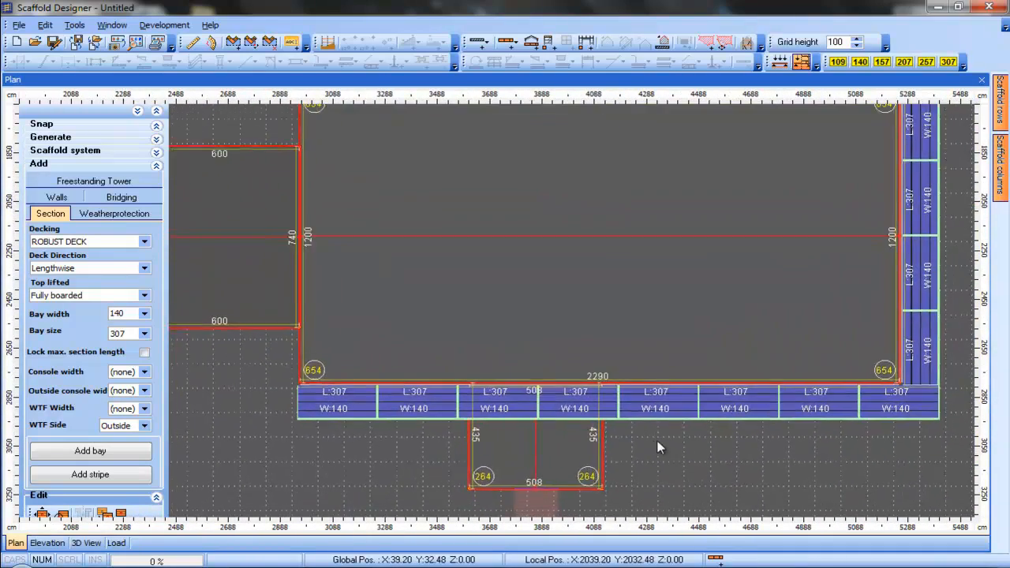
scroll(649, 440, "up", 2)
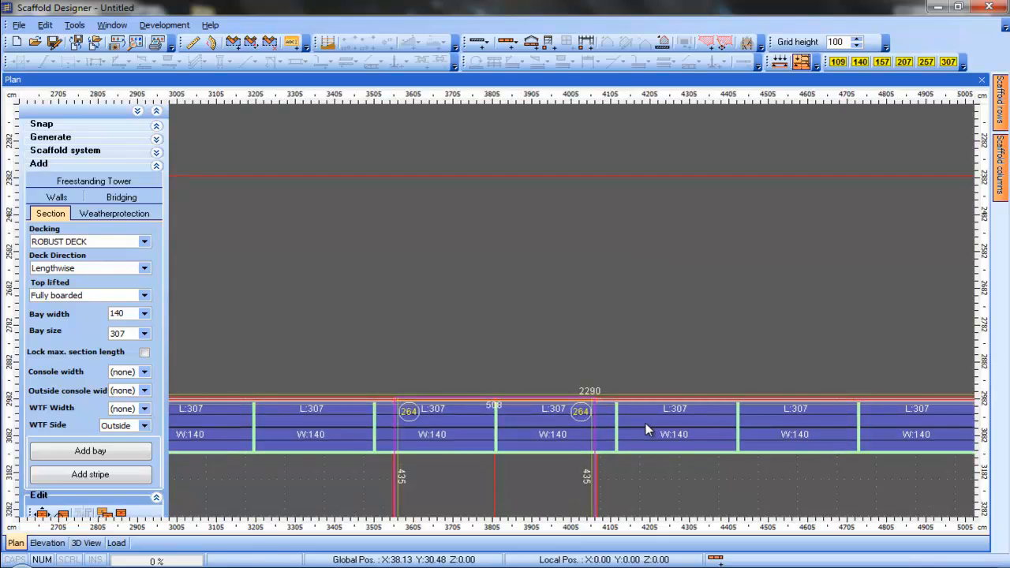
middle_click_drag(794, 483, 569, 489)
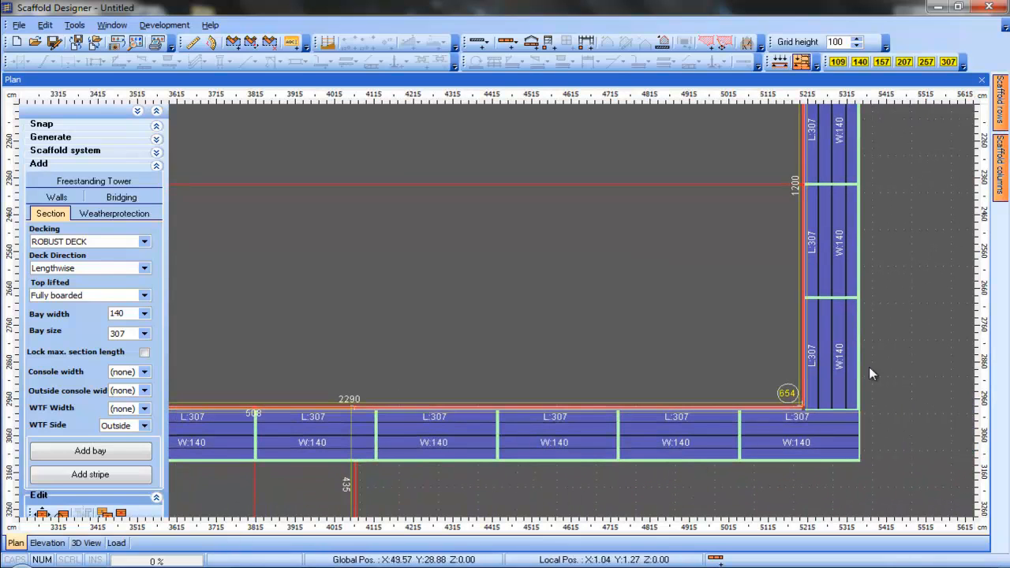
left_click_drag(845, 349, 848, 350)
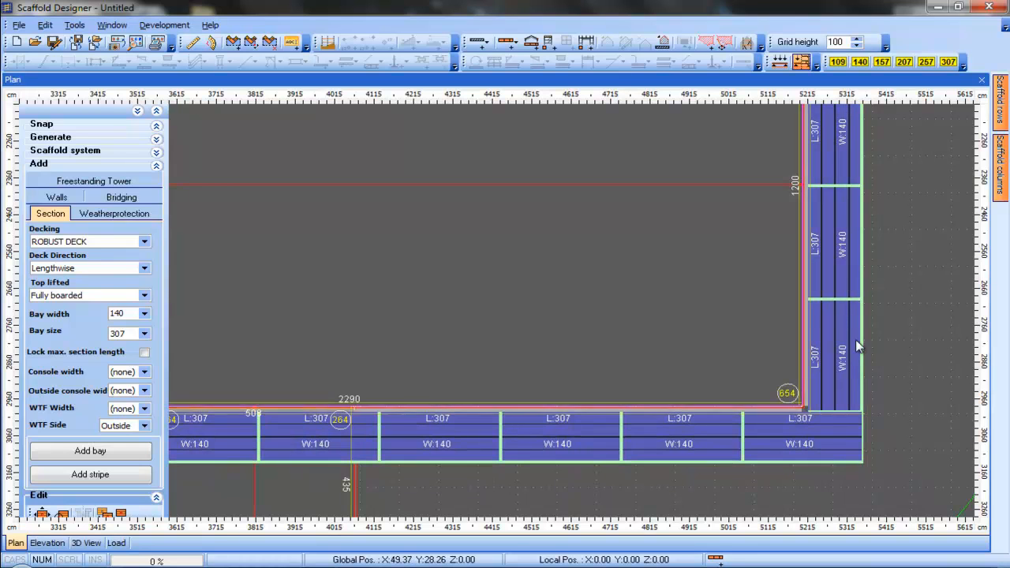
scroll(856, 341, "down", 4)
scroll(748, 363, "down", 1)
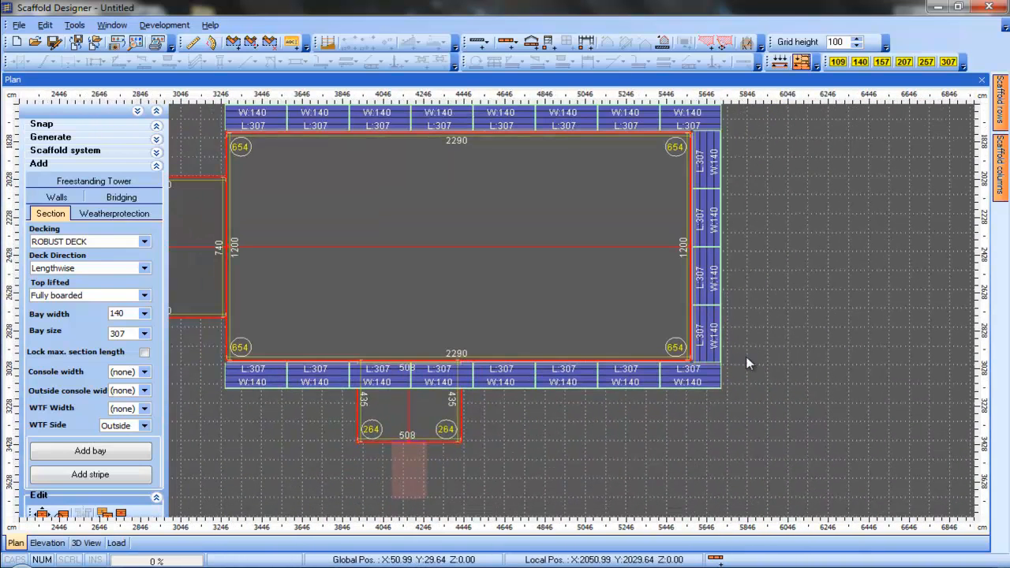
scroll(746, 356, "down", 1)
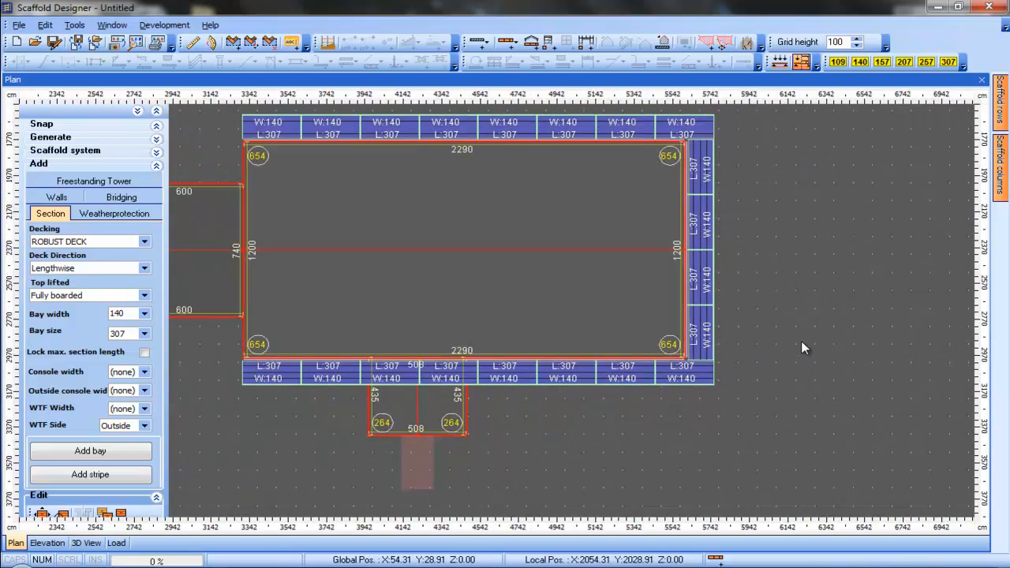
middle_click_drag(807, 342, 899, 351)
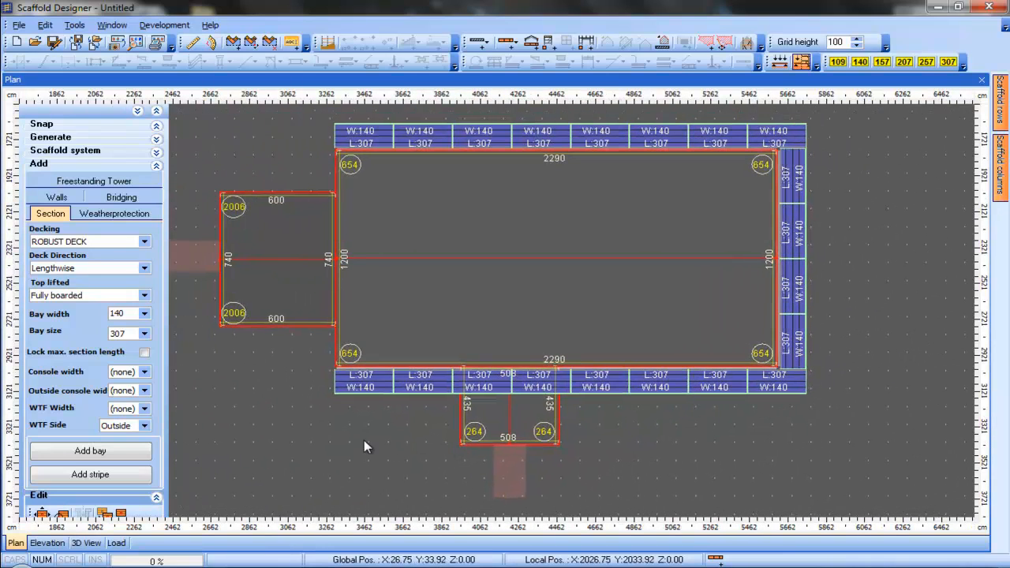
middle_click_drag(367, 440, 576, 460)
scroll(408, 415, "up", 2)
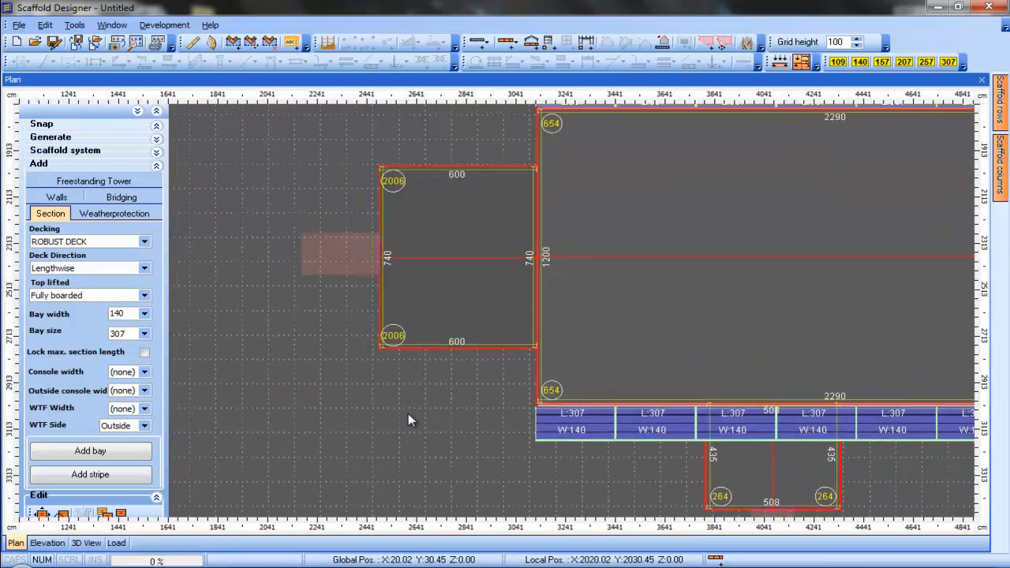
middle_click_drag(417, 399, 435, 430)
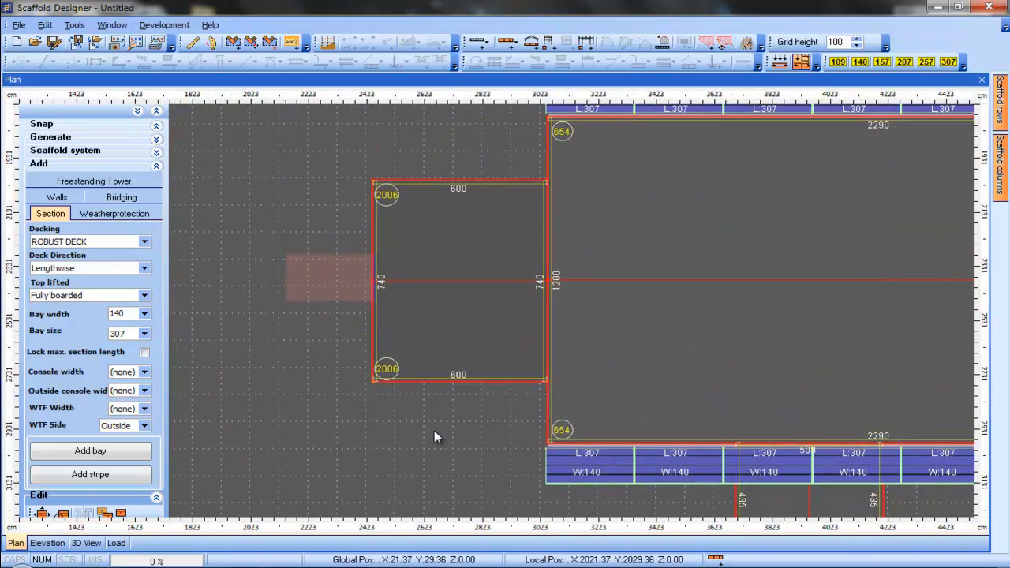
scroll(434, 430, "up", 1)
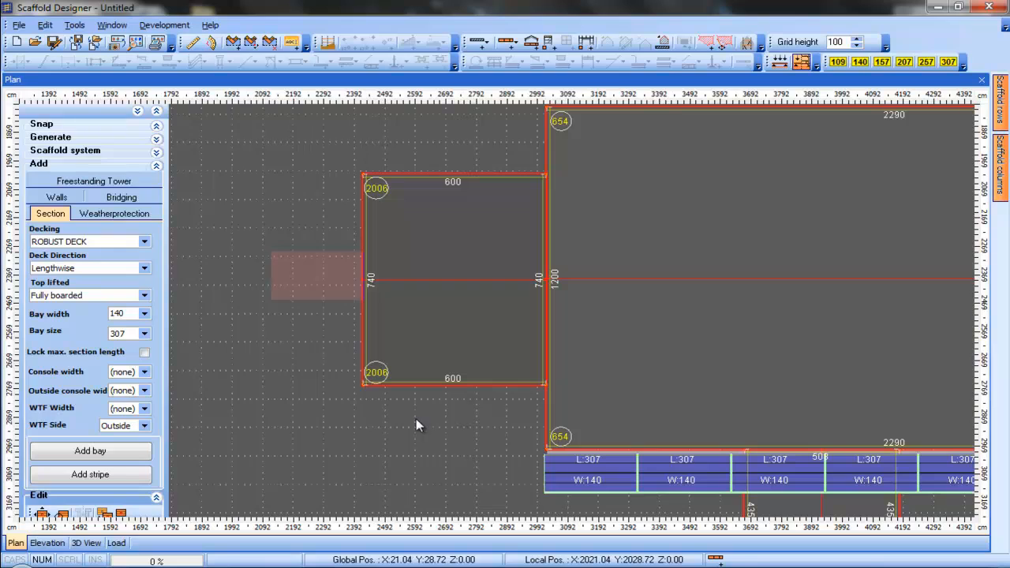
Add three scaffold bays 140 wide and 257 long, rotated upright, along the west wall of the small western building
left_click(146, 334)
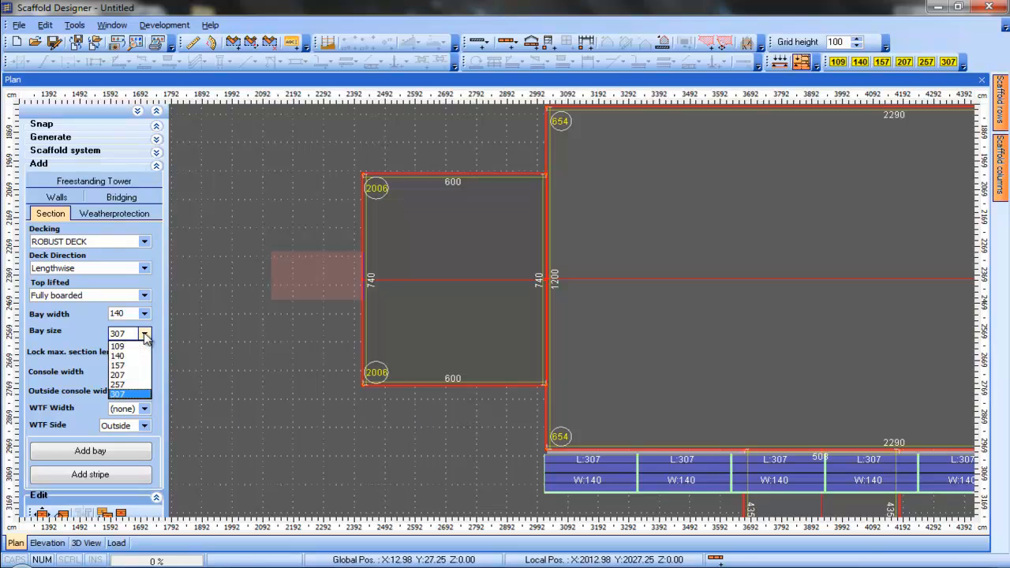
left_click(133, 385)
left_click(136, 449)
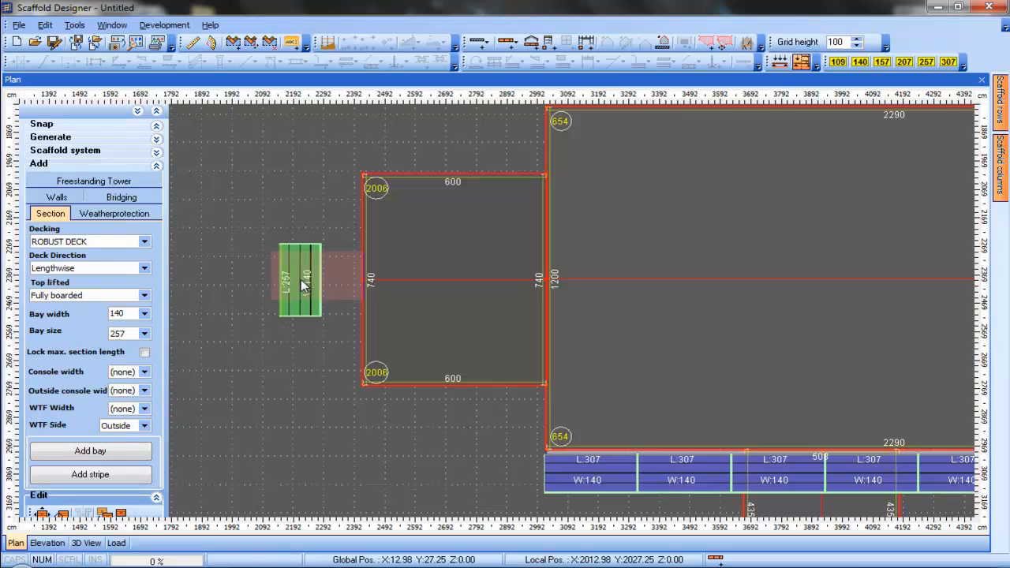
scroll(307, 263, "down", 10)
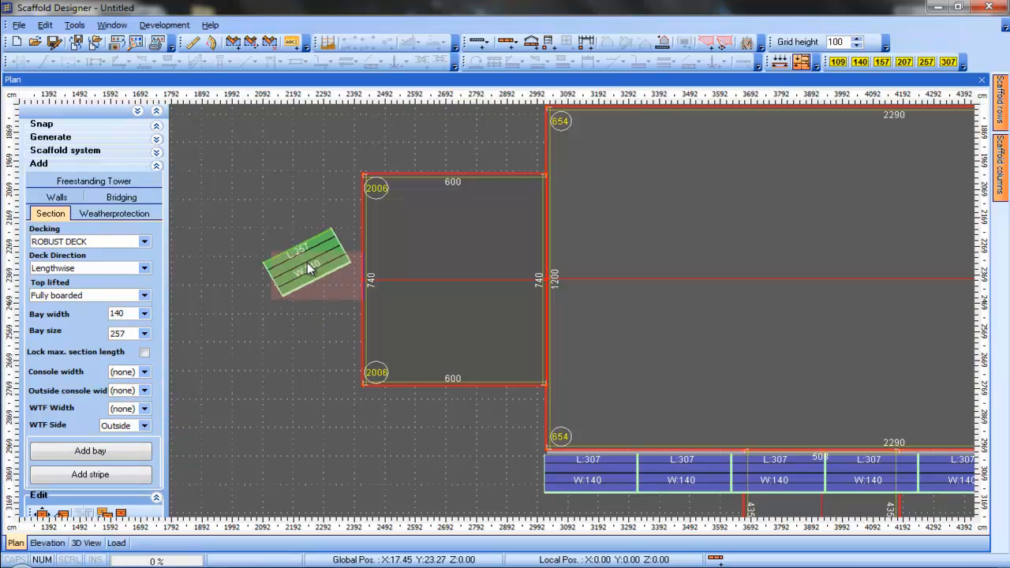
scroll(307, 262, "down", 8)
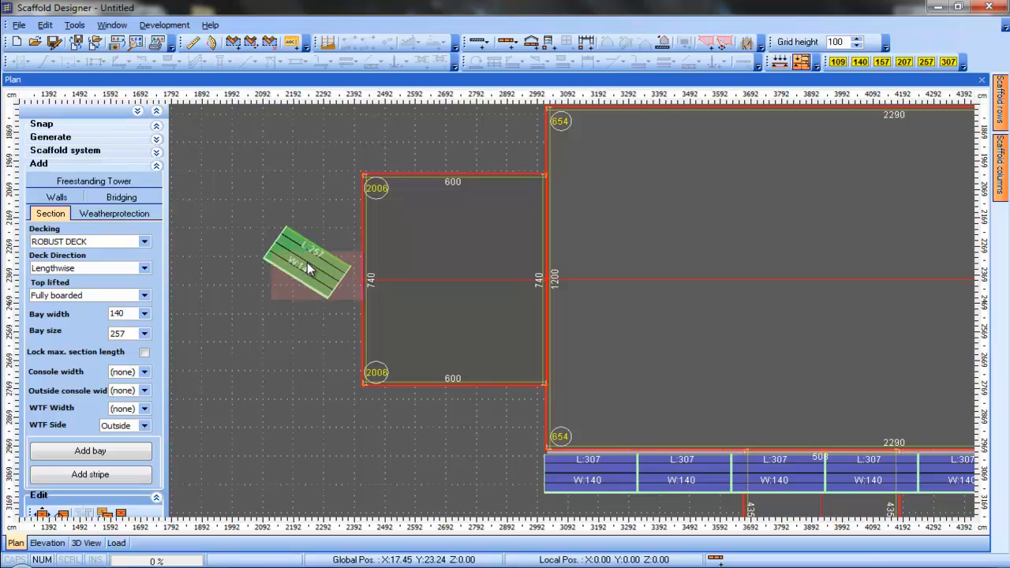
scroll(307, 262, "down", 5)
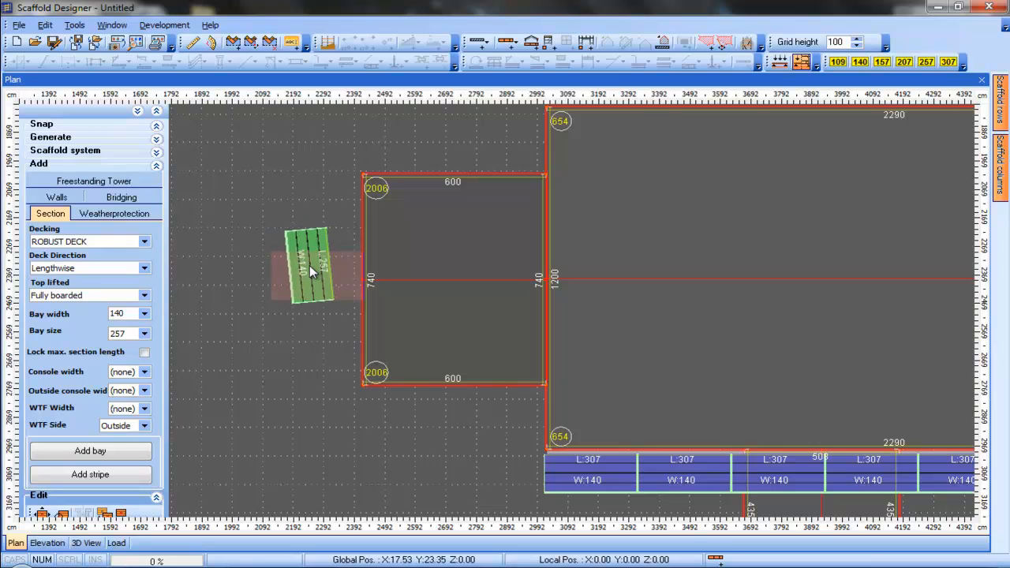
scroll(313, 271, "up", 1)
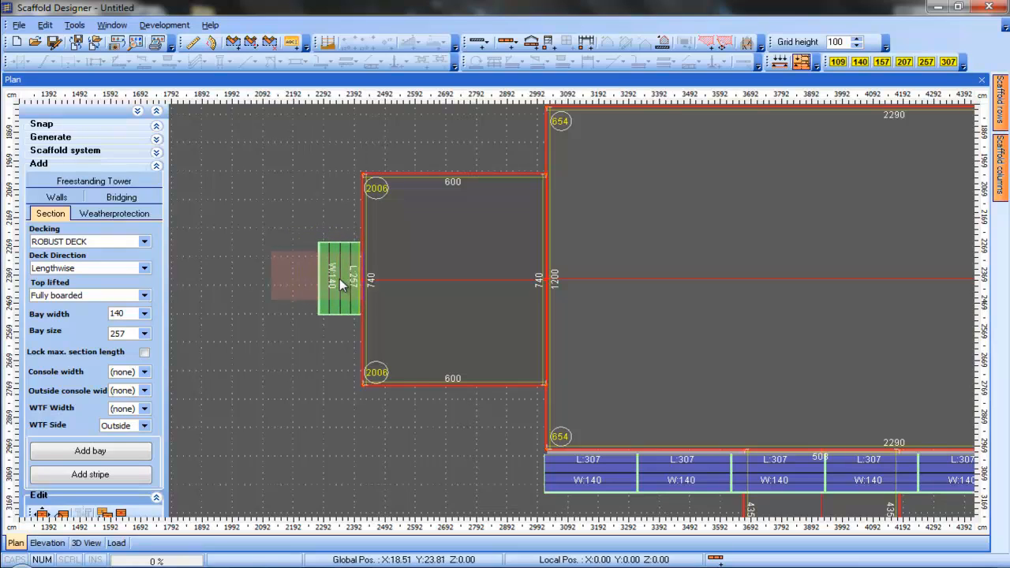
left_click(340, 279)
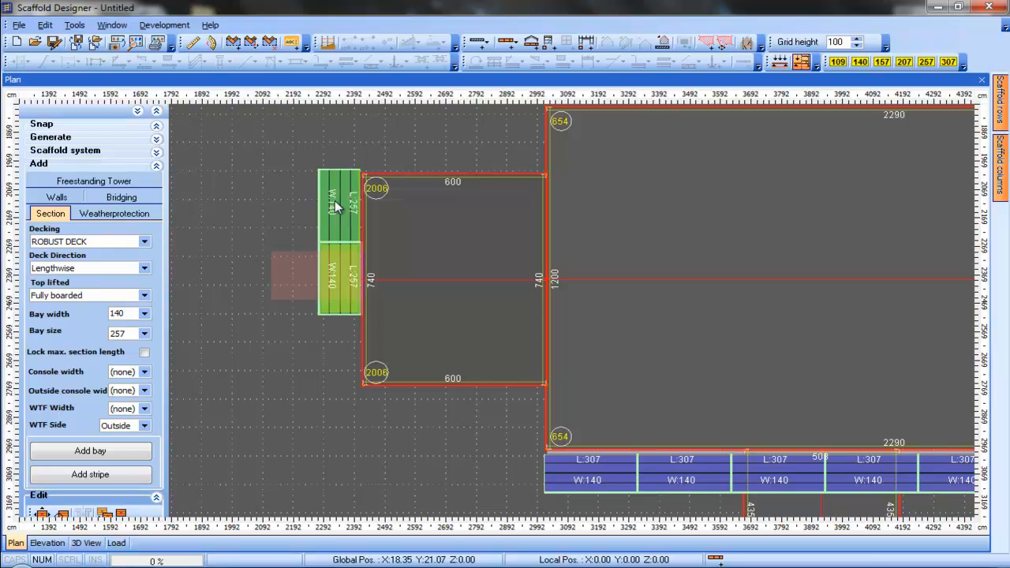
left_click(335, 202)
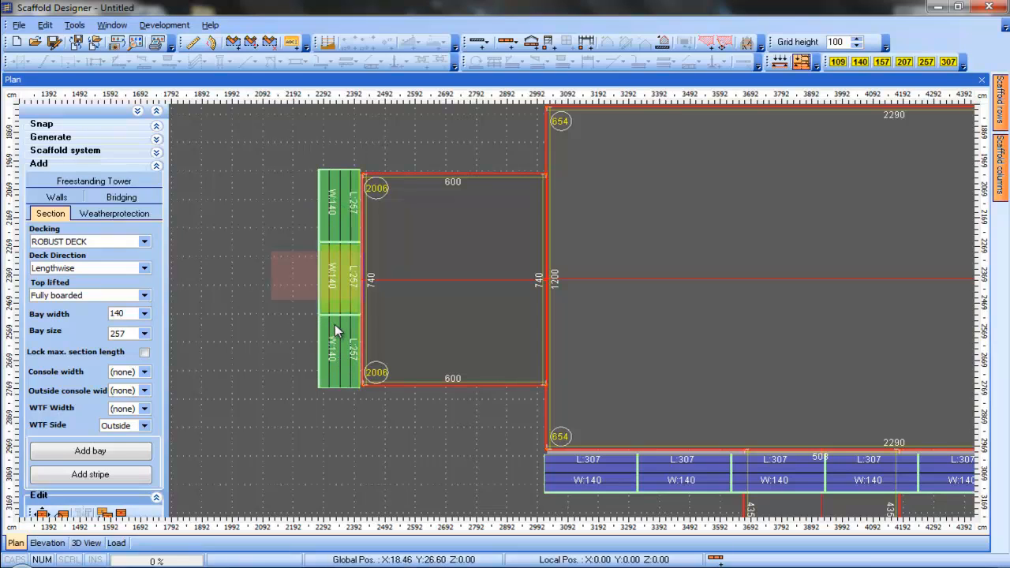
left_click(335, 324)
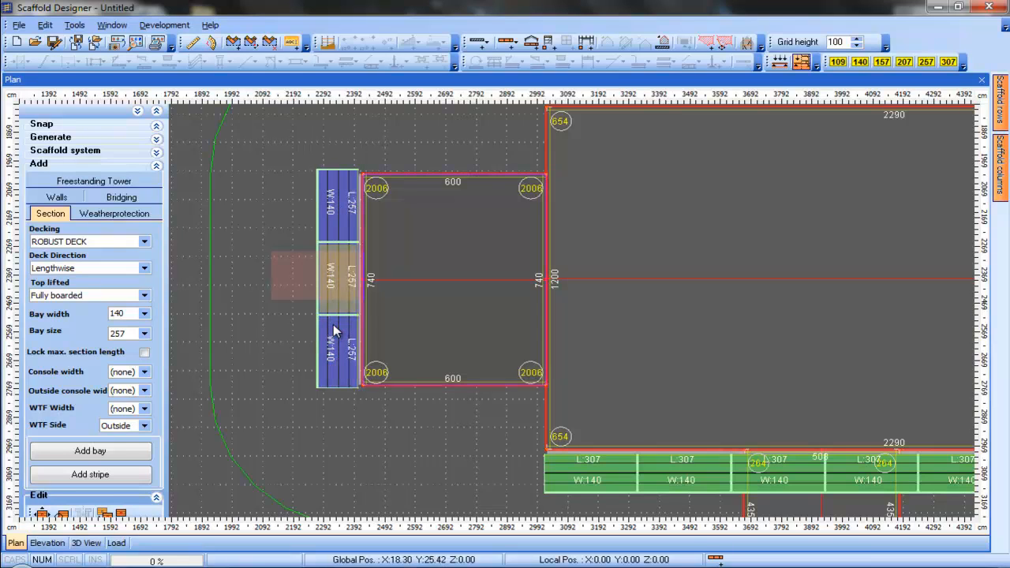
left_click_drag(334, 325, 332, 324)
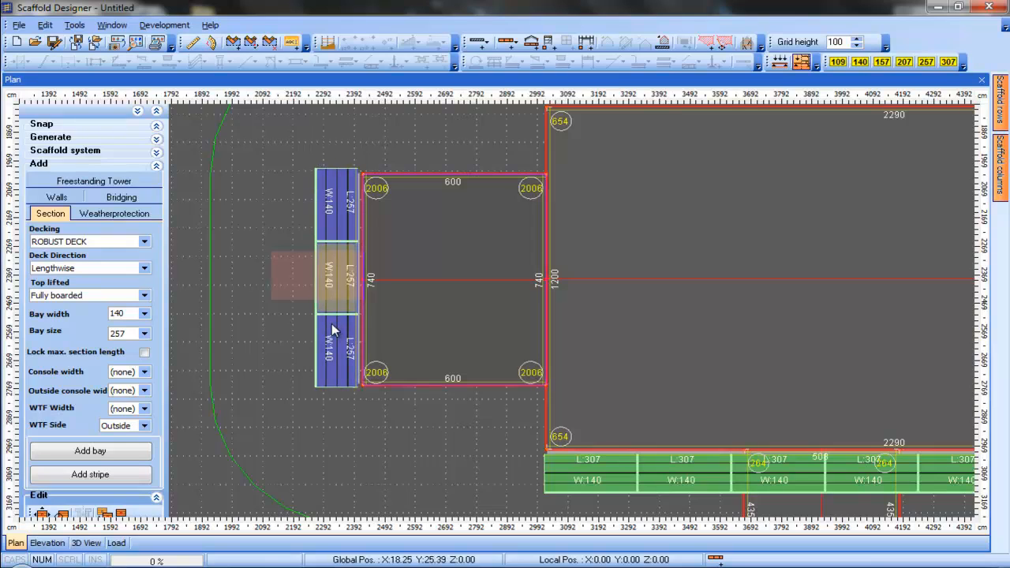
left_click(332, 325)
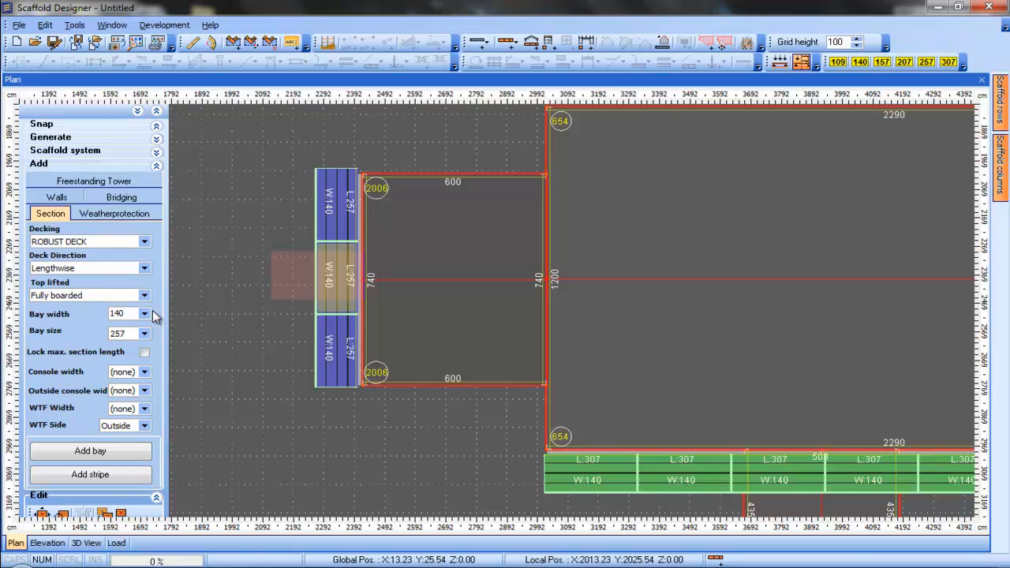
Add a 140 by 140 corner bay below the western building's southwest corner
left_click(145, 334)
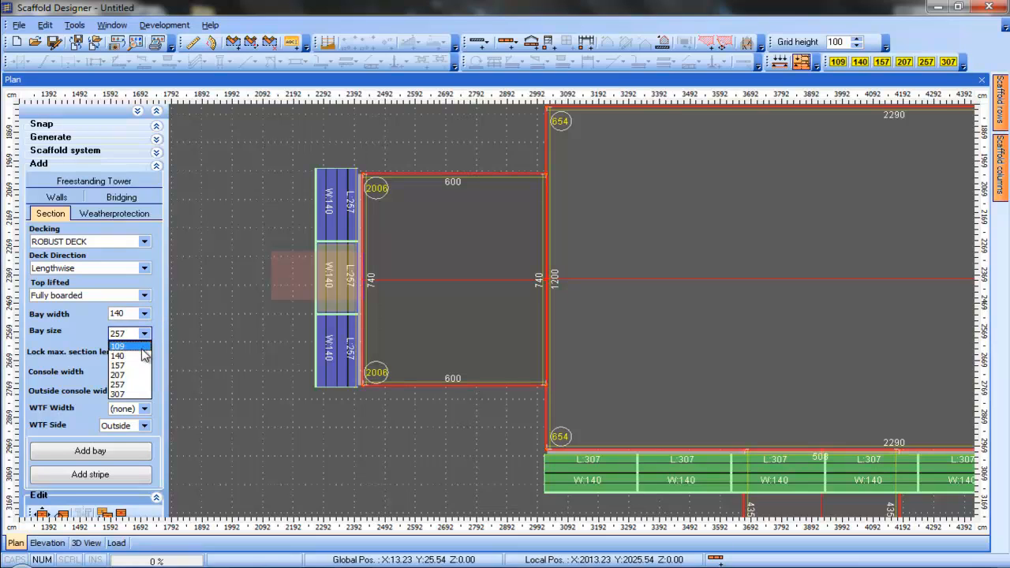
left_click(130, 356)
left_click(141, 455)
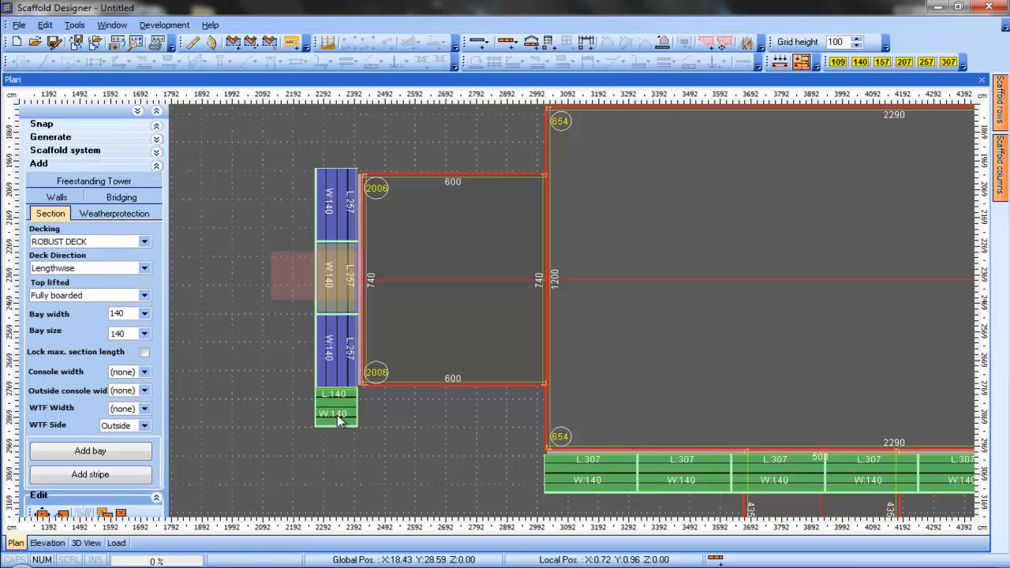
left_click(337, 416)
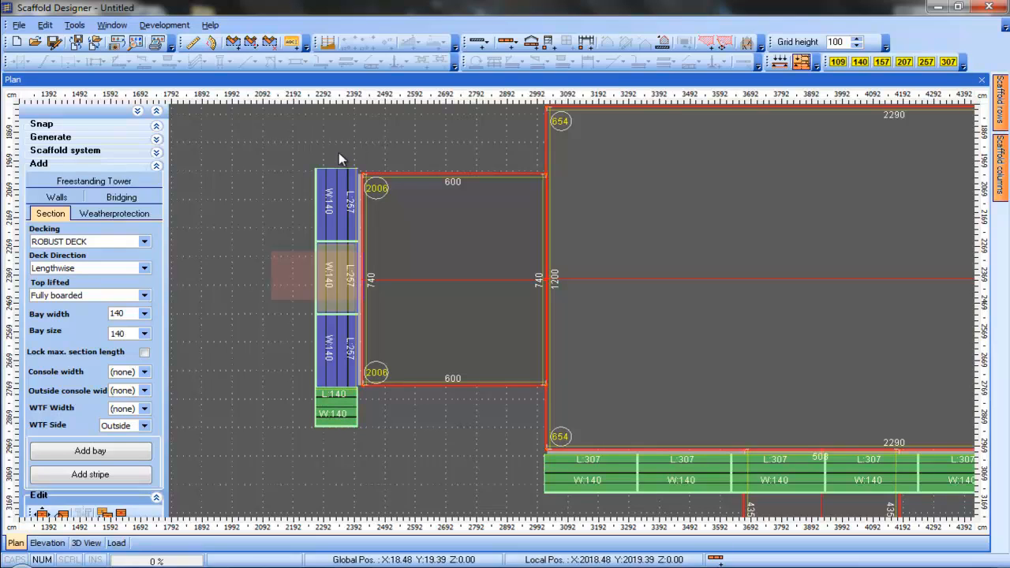
Rotate and place another 140 by 140 corner bay at the western building's northwest corner
scroll(350, 144, "down", 10)
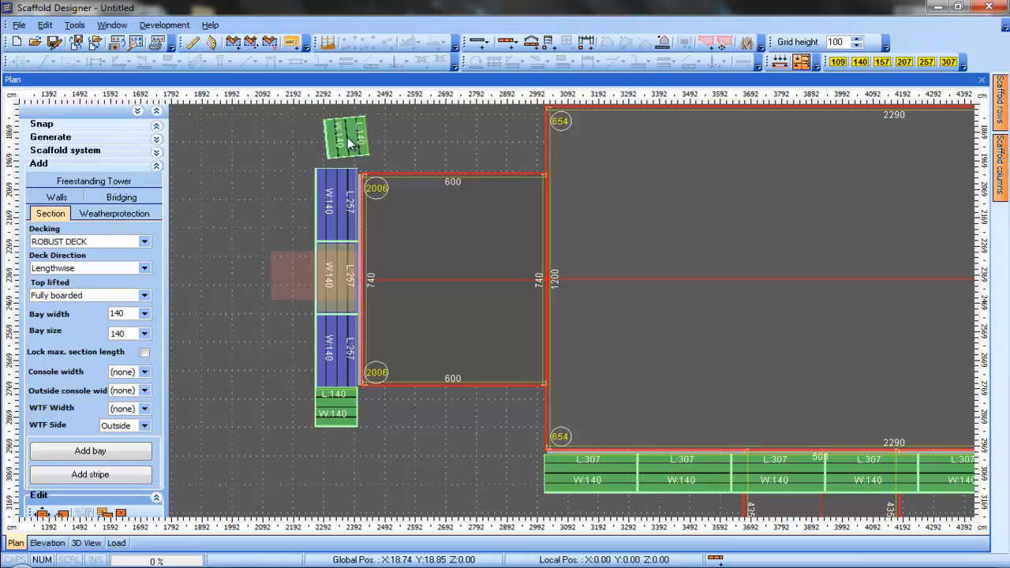
scroll(350, 143, "down", 7)
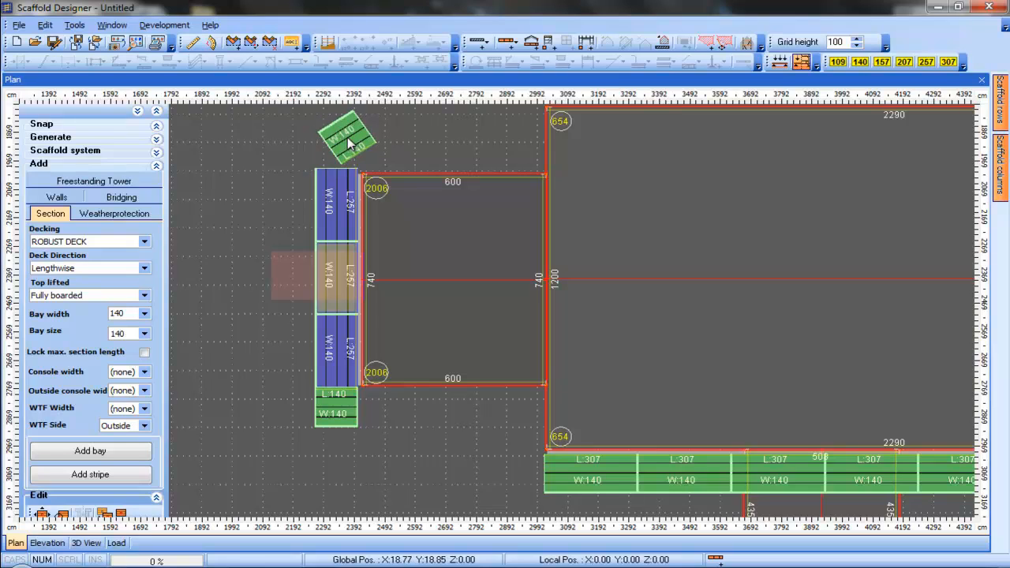
scroll(350, 144, "down", 3)
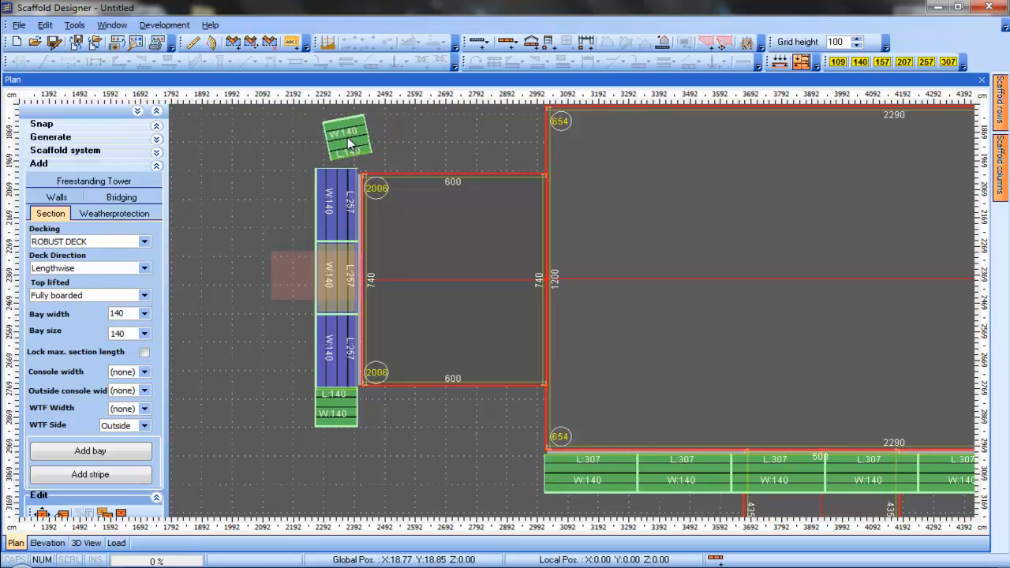
scroll(350, 144, "down", 2)
left_click(338, 144)
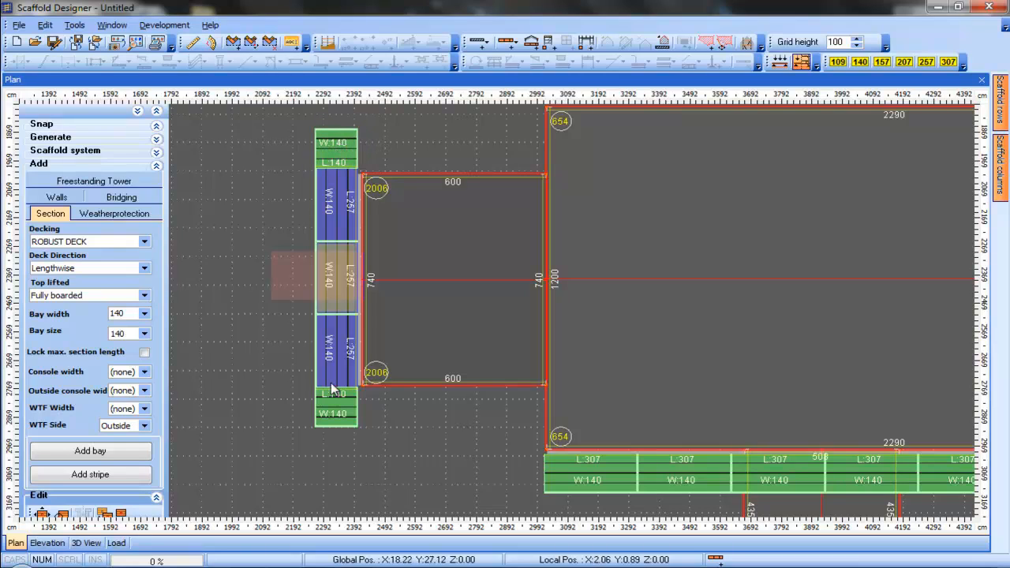
left_click(329, 415)
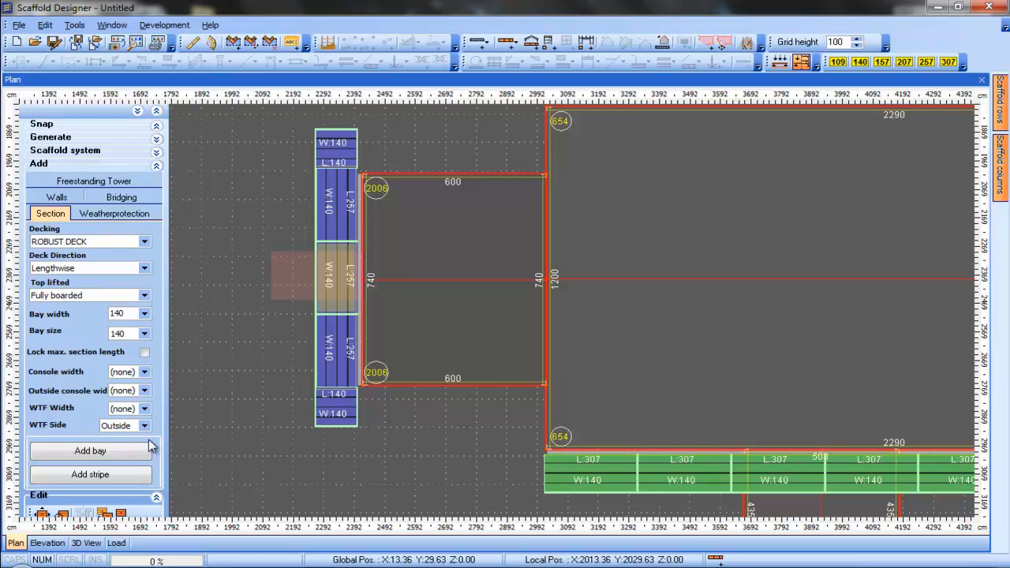
Add two 140 by 307 bays along the western building's north wall, up to the nave
left_click(145, 334)
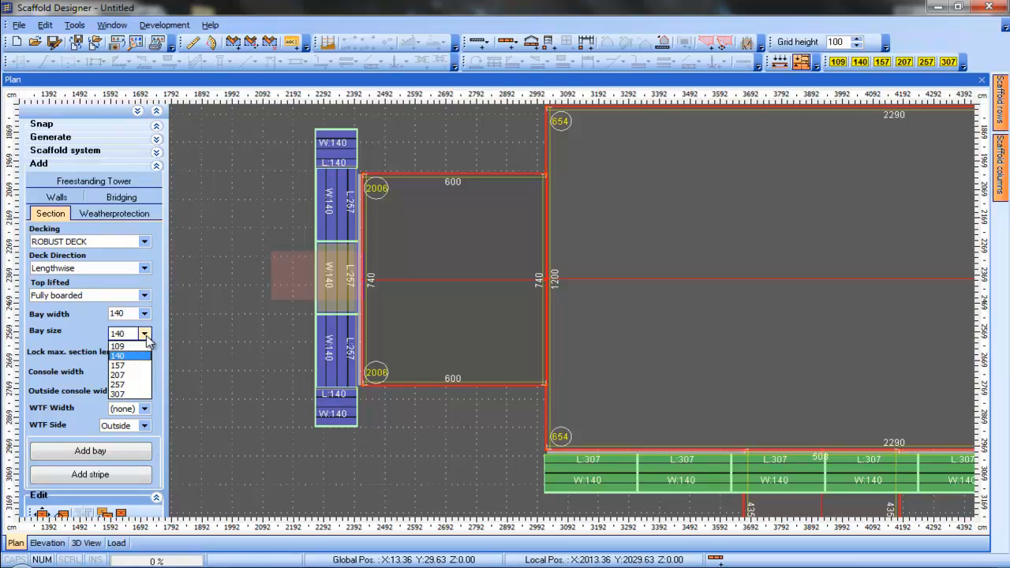
left_click(126, 400)
left_click(90, 451)
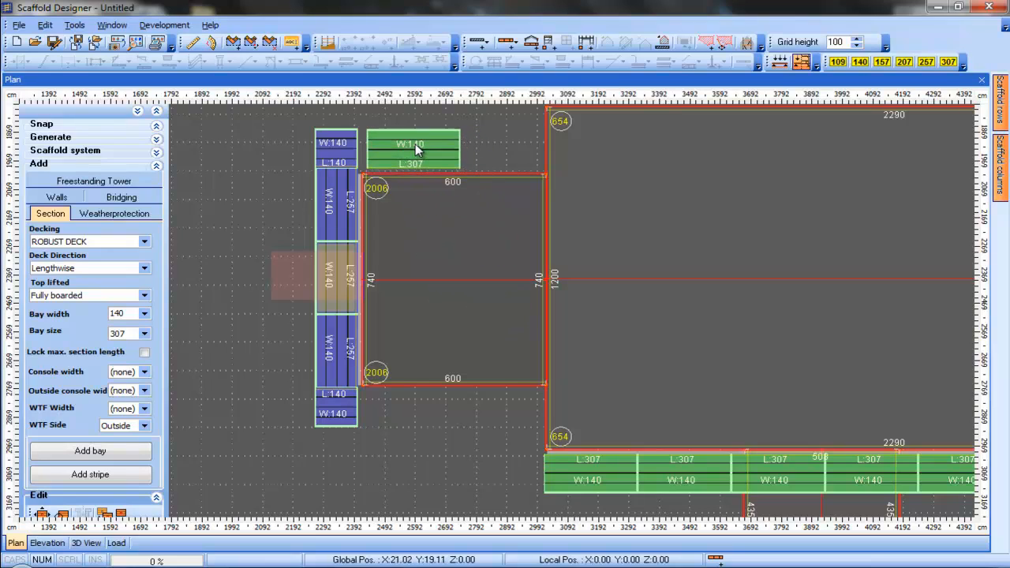
left_click(411, 152)
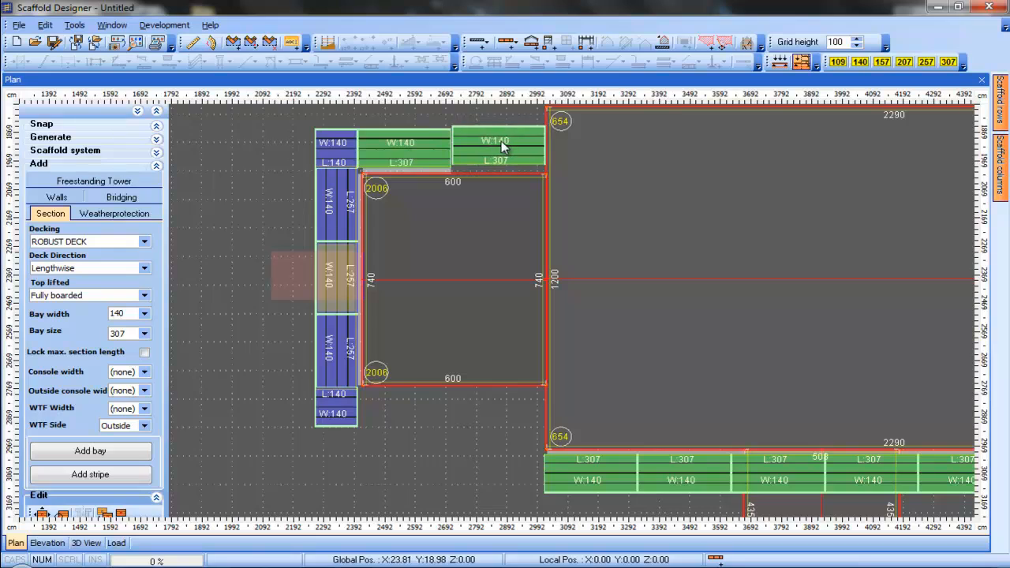
left_click(501, 146)
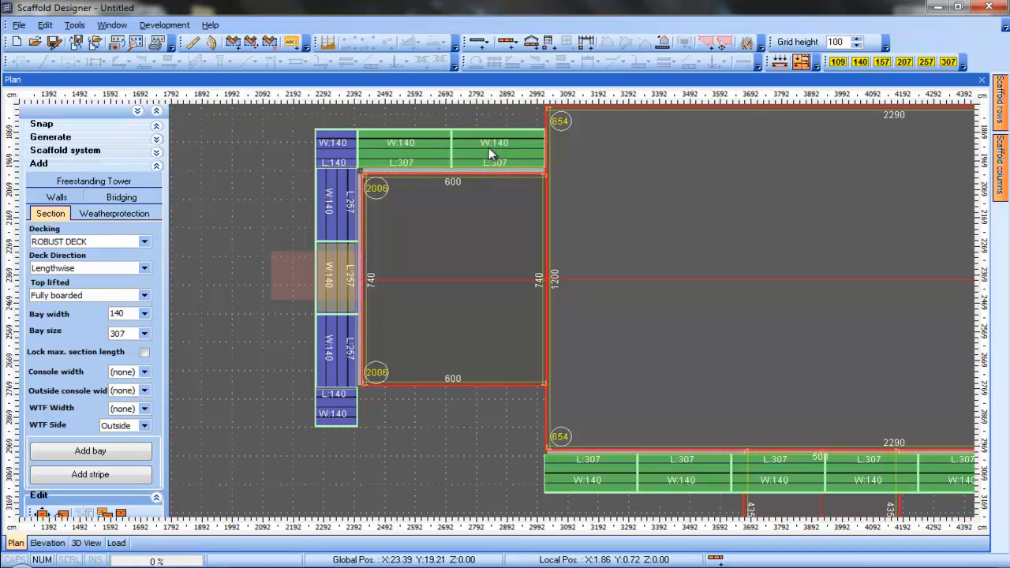
left_click_drag(481, 147, 479, 147)
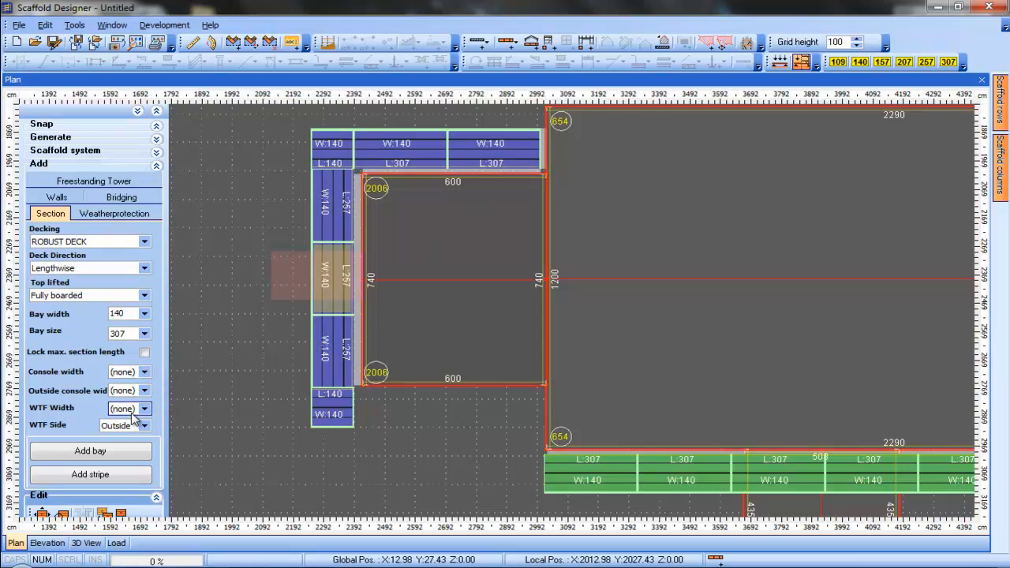
Add two 140 by 307 bays along the western building's south wall, up to the nave
left_click(135, 453)
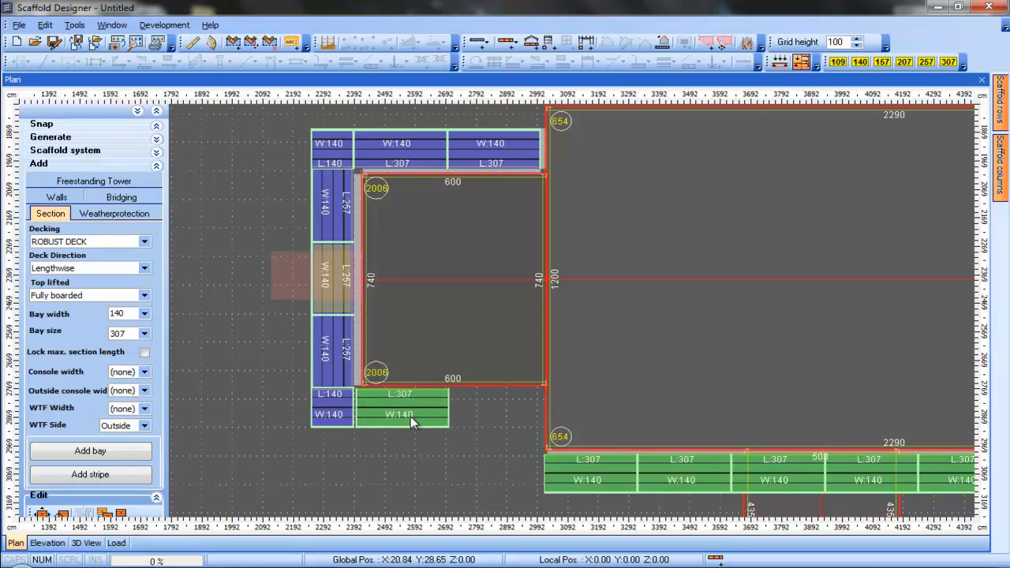
left_click(408, 417)
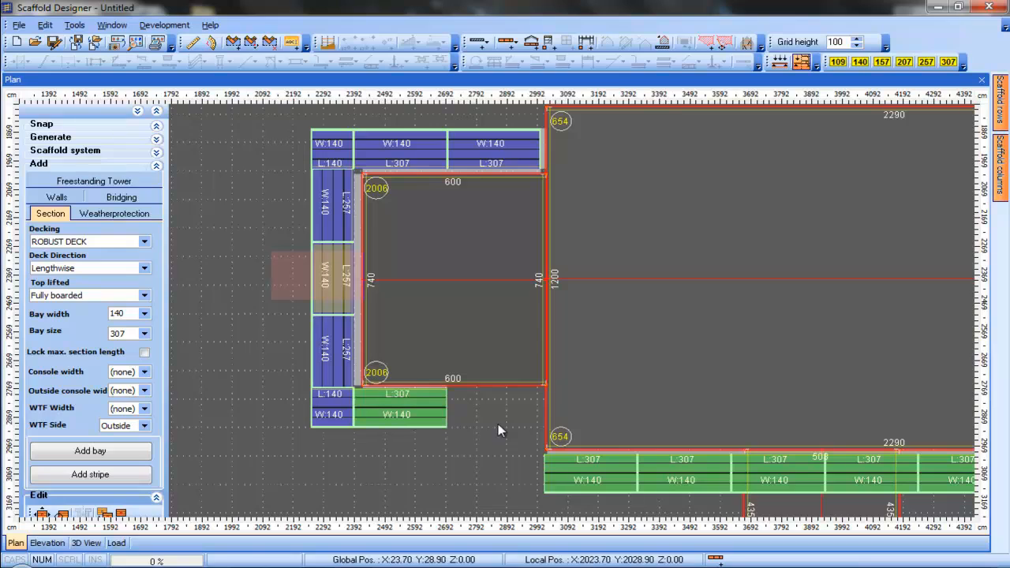
left_click(502, 414)
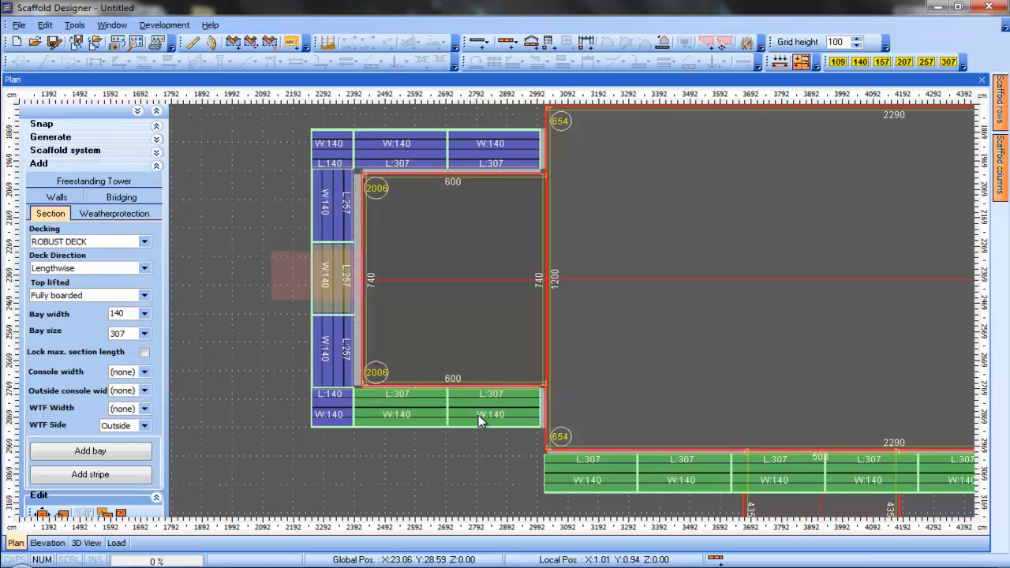
left_click(478, 416)
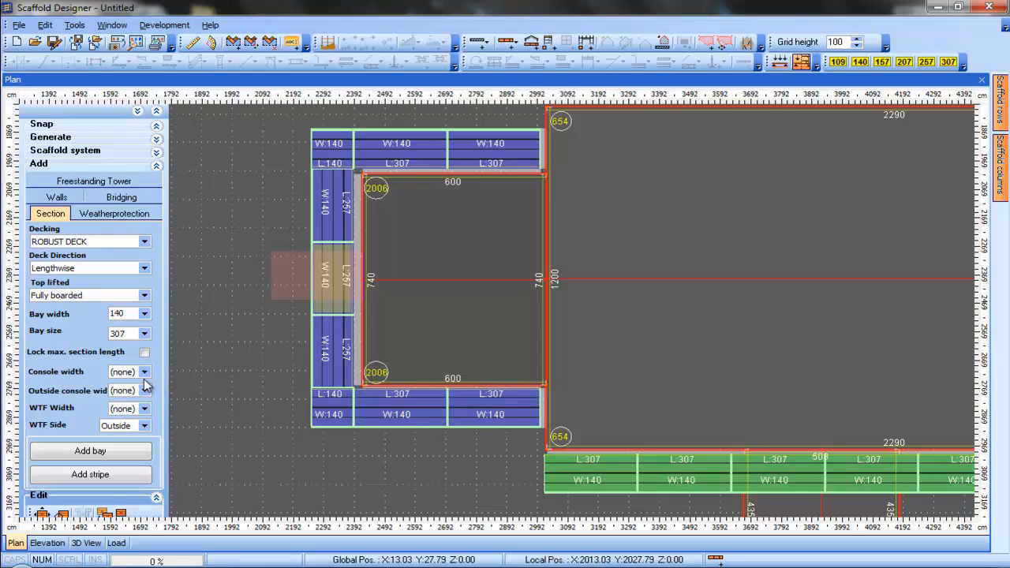
left_click(144, 334)
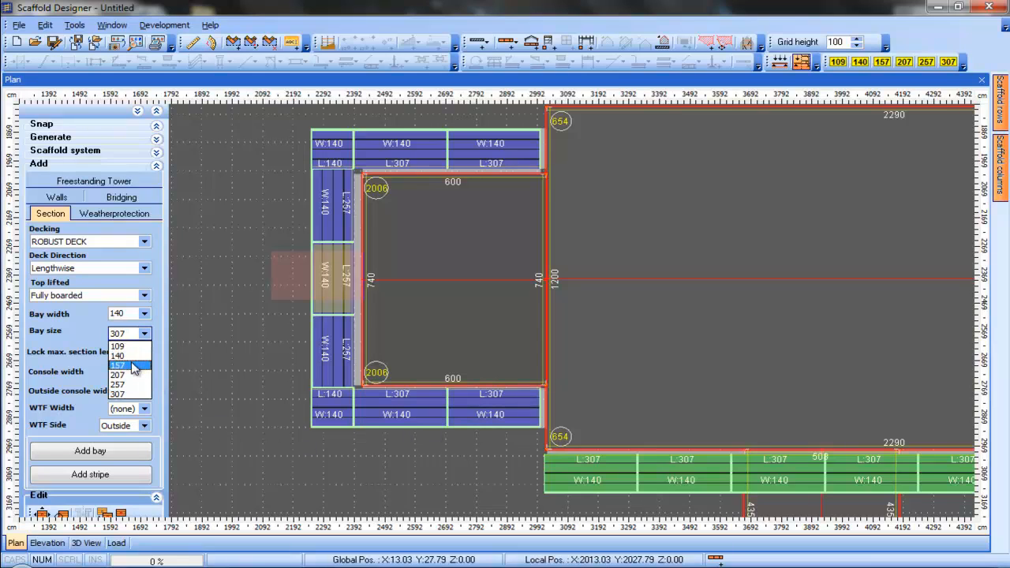
left_click(131, 365)
left_click(125, 455)
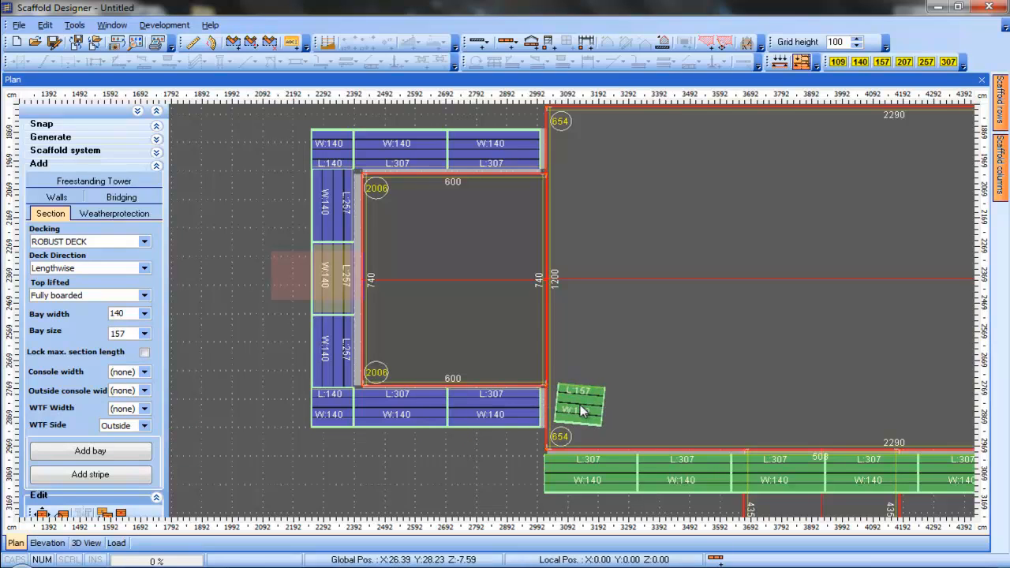
left_click(581, 407)
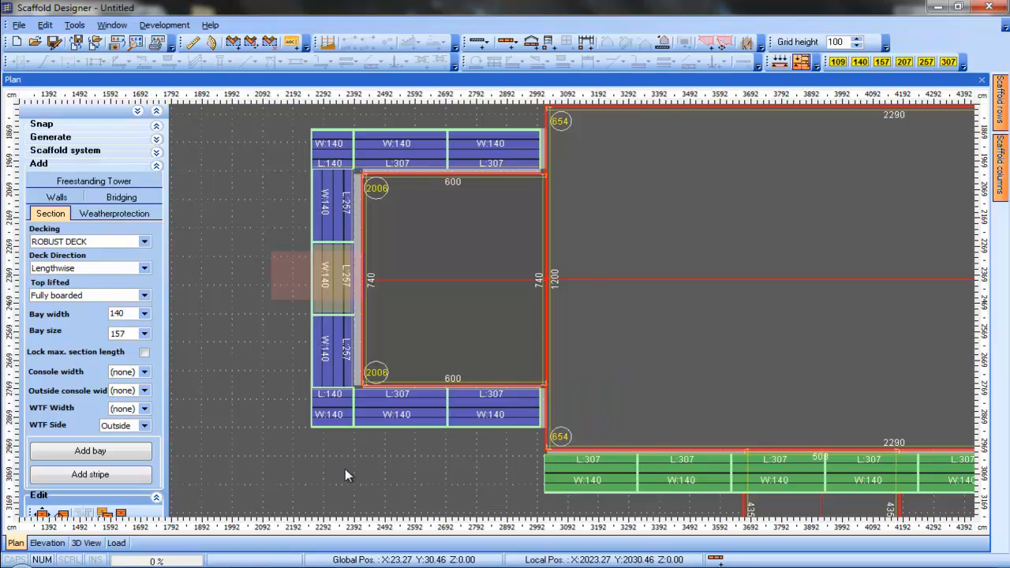
Add a 140 by 157 bay next to the western building's south bays at the nave's corner
left_click(145, 334)
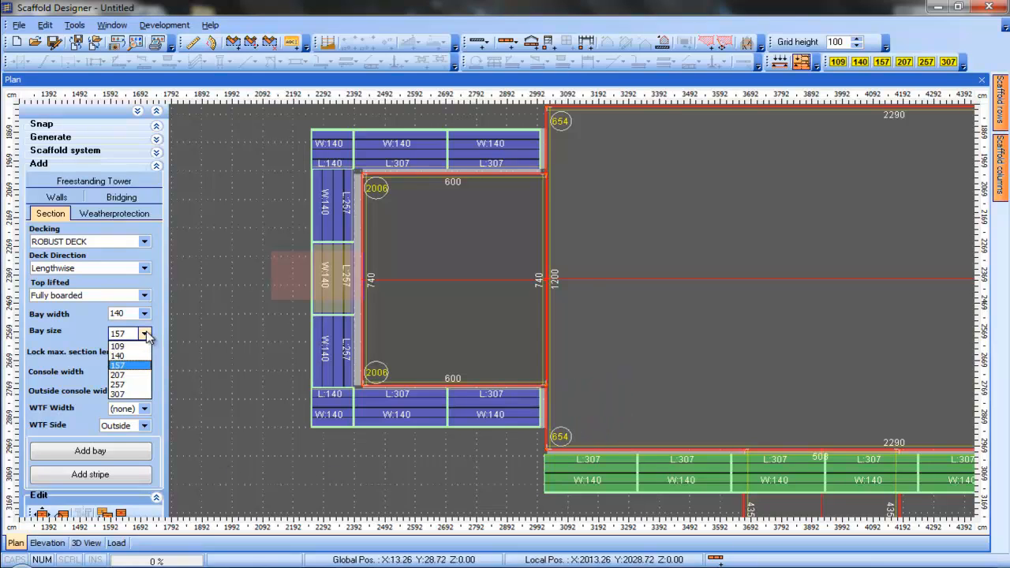
left_click(139, 367)
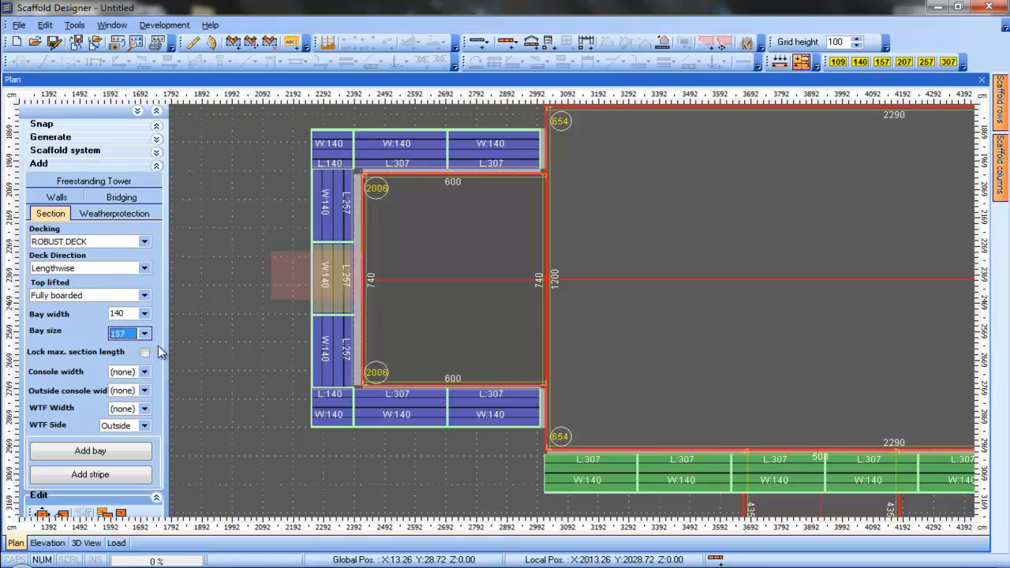
left_click(120, 452)
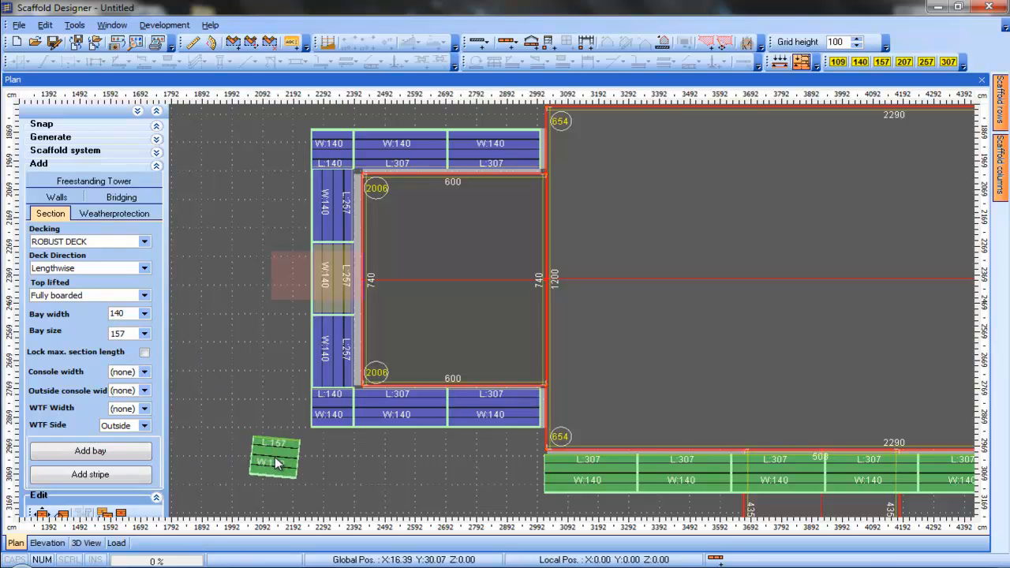
left_click(567, 415)
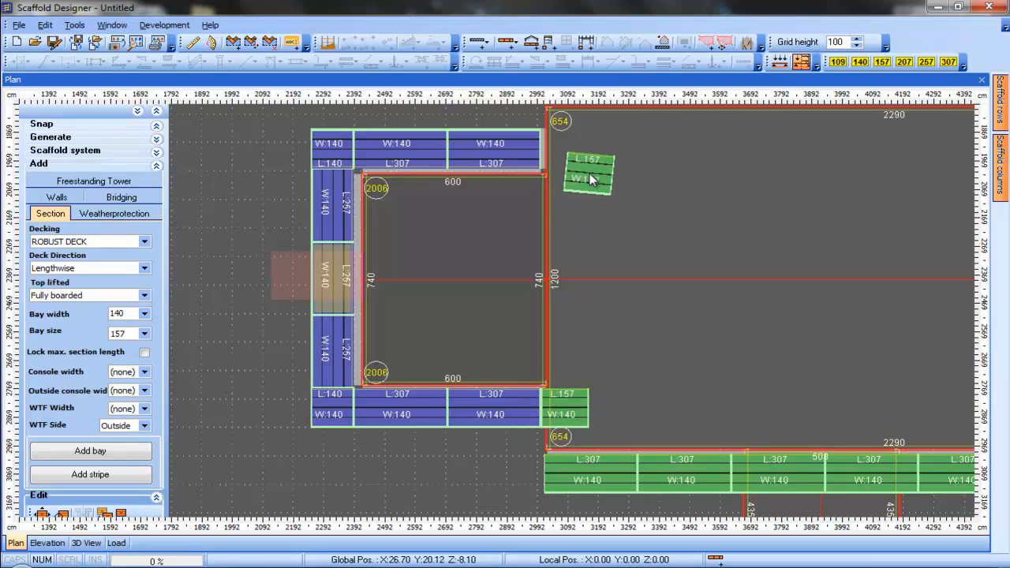
Rotate and place a 140 by 157 bay at the western building's northeast corner, against the nave
scroll(592, 180, "down", 7)
scroll(592, 180, "down", 5)
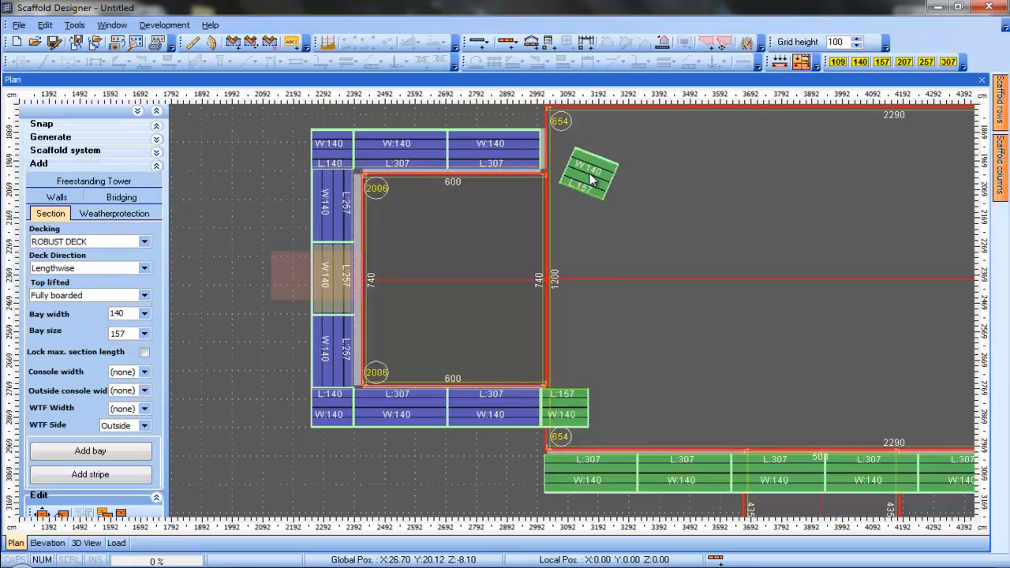
scroll(592, 180, "up", 4)
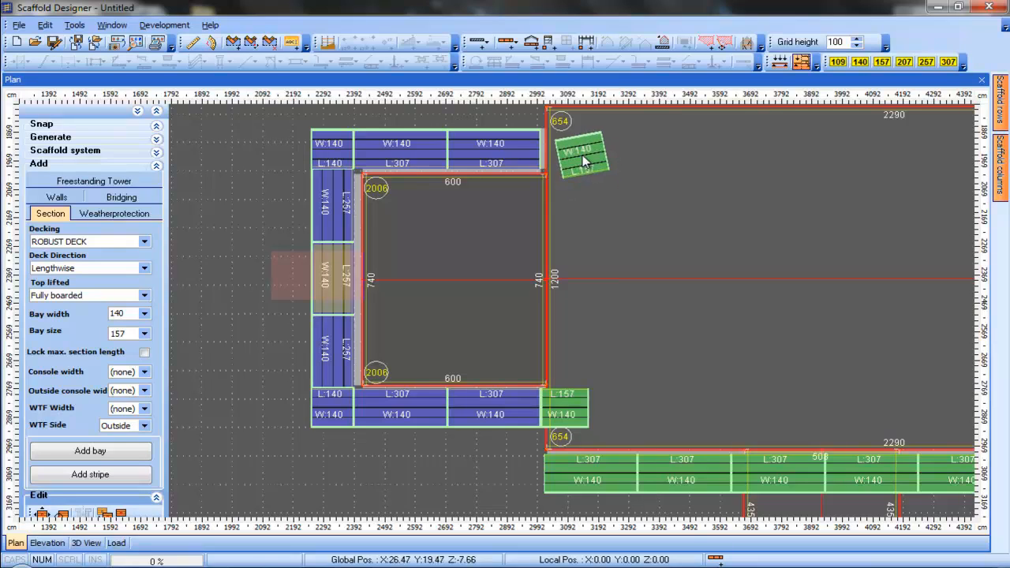
scroll(584, 162, "down", 1)
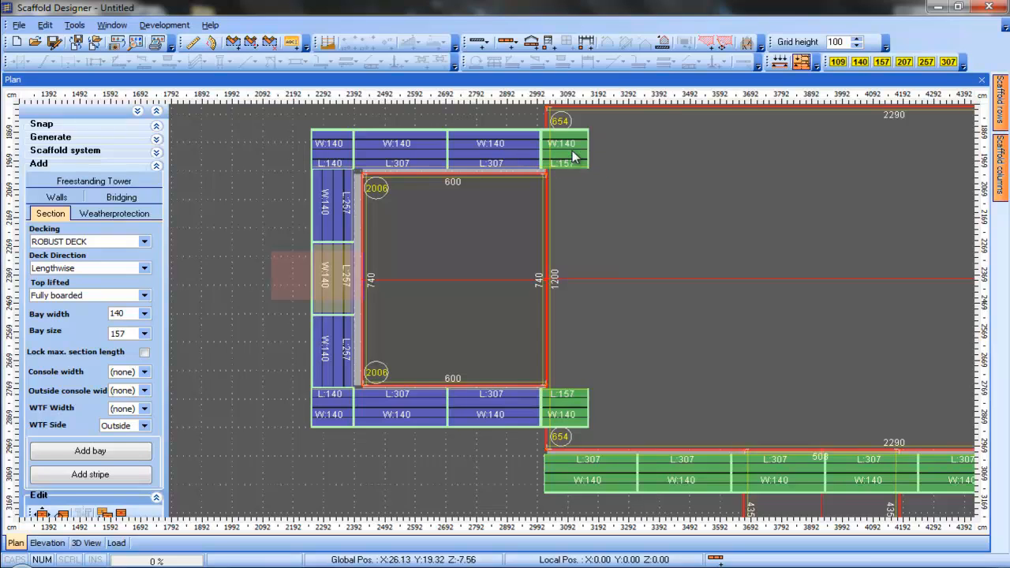
left_click(582, 158)
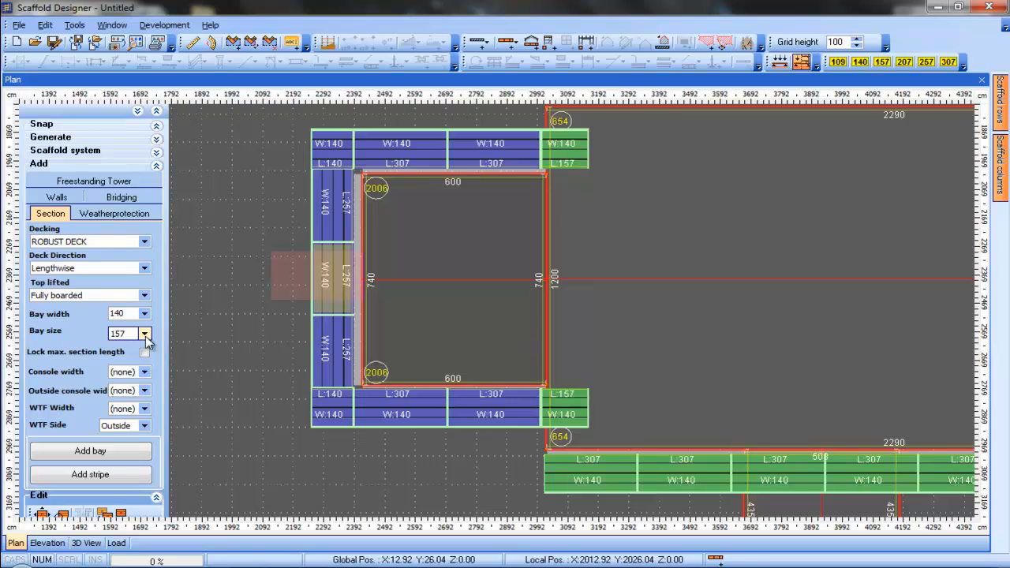
Switch the bay size to 257 and add 140 by 257 bays along the western building's east wall beside the nave
left_click(145, 334)
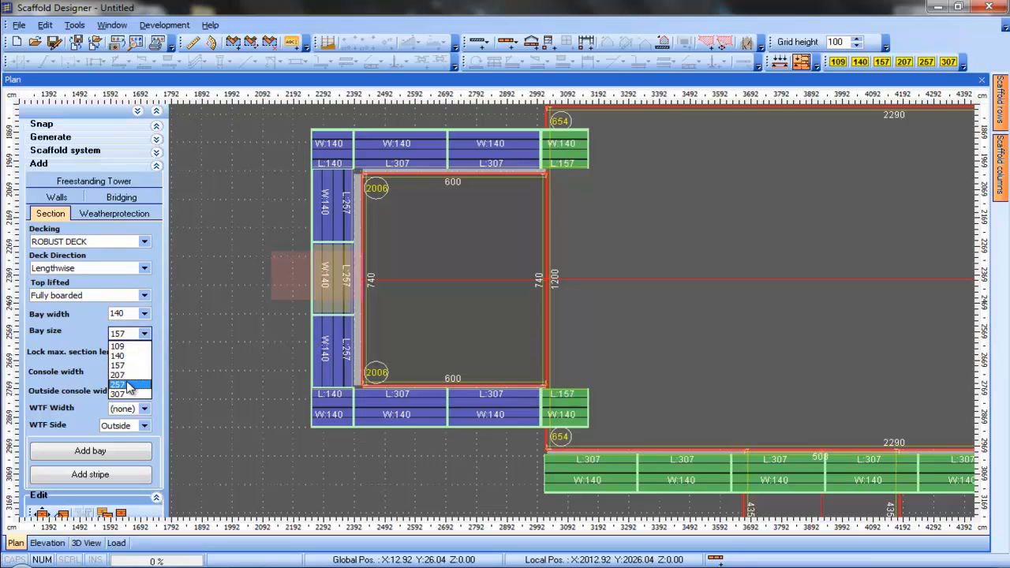
left_click(125, 385)
left_click(118, 452)
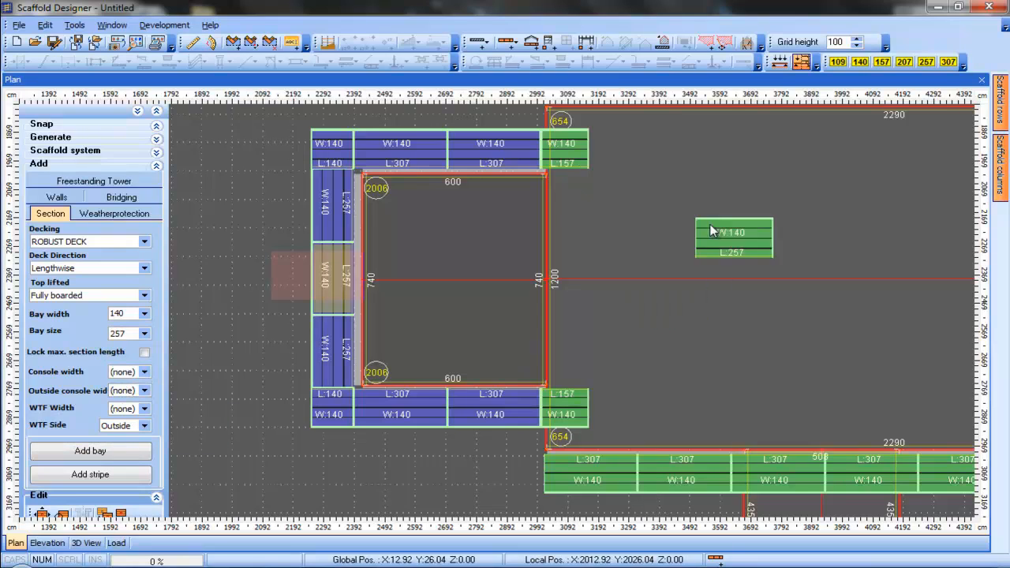
scroll(648, 226, "down", 12)
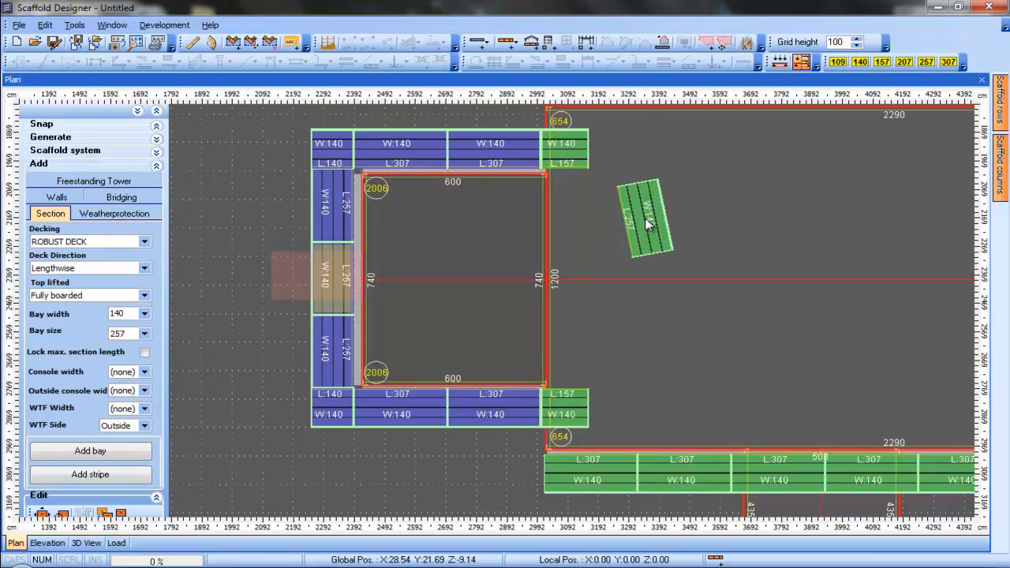
scroll(623, 224, "down", 2)
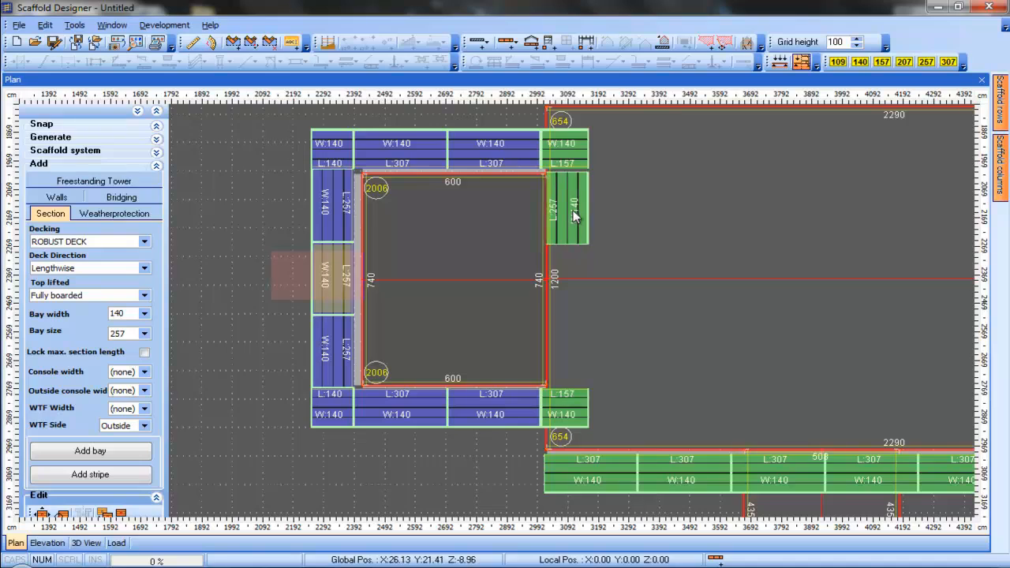
left_click(570, 210)
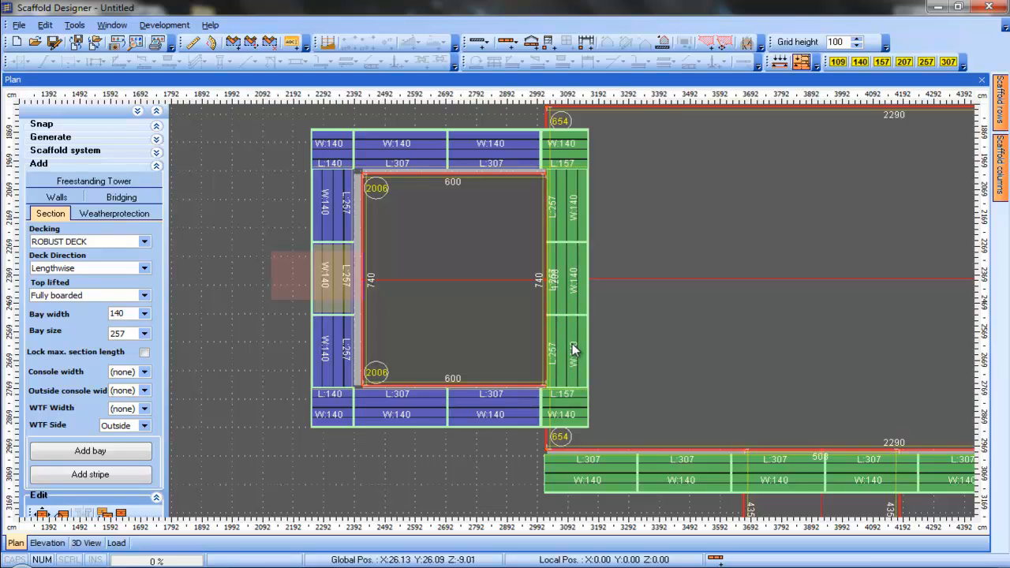
left_click(580, 277)
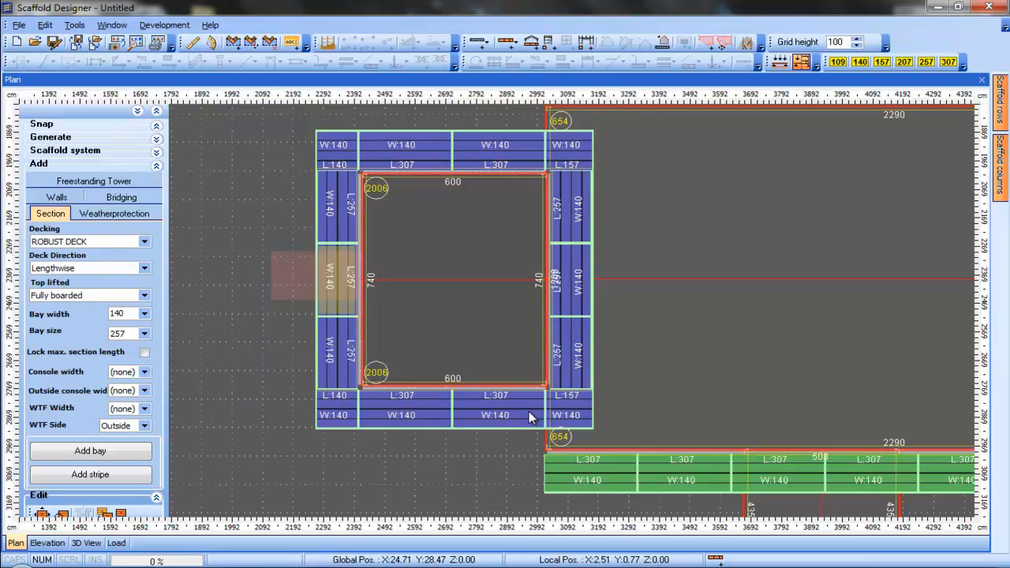
Select all bay stripes around the three buildings and generate the scaffold from them
middle_click_drag(489, 475, 435, 464)
scroll(437, 463, "down", 1)
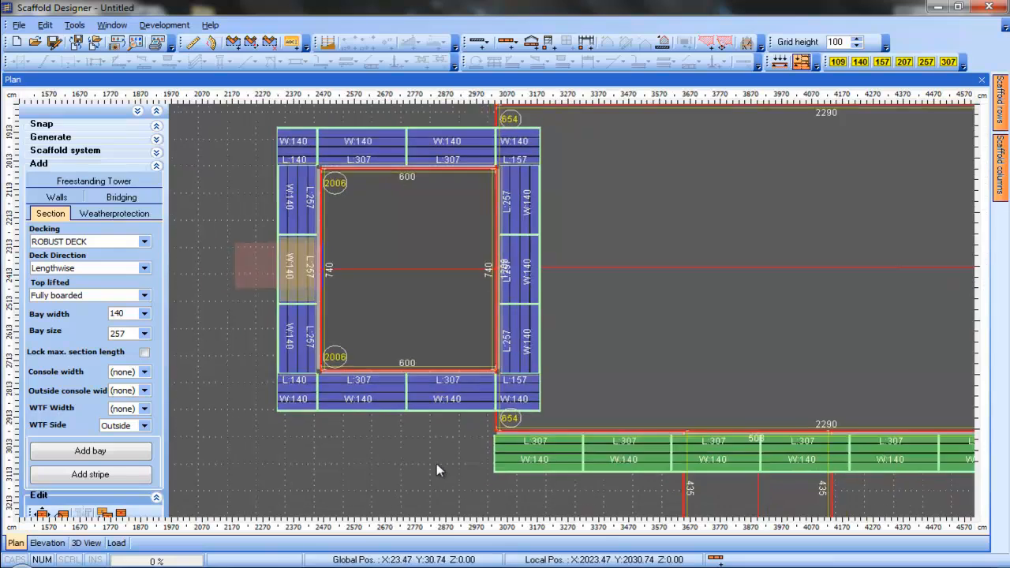
scroll(437, 464, "down", 5)
middle_click_drag(564, 472, 433, 472)
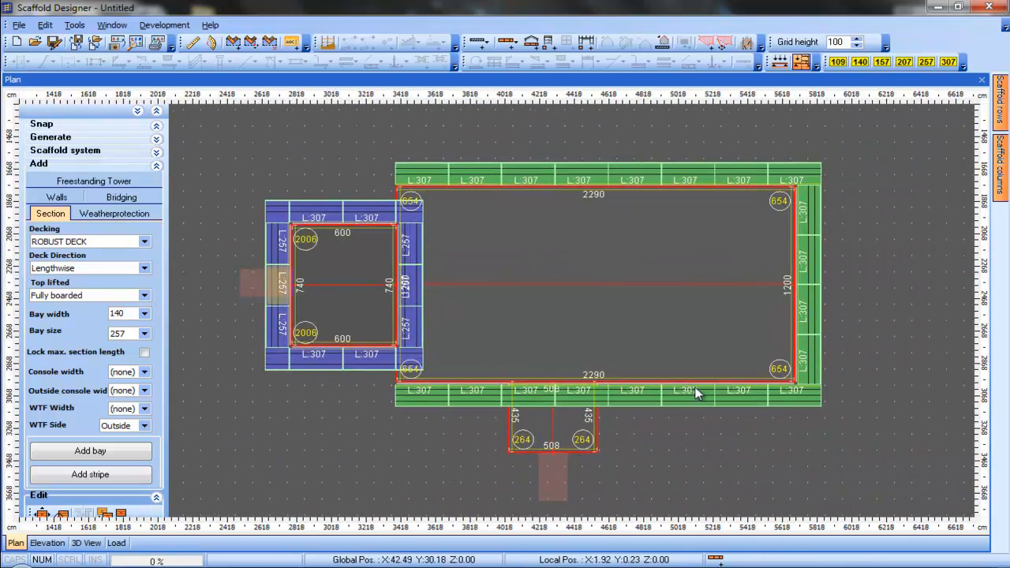
left_click(698, 402)
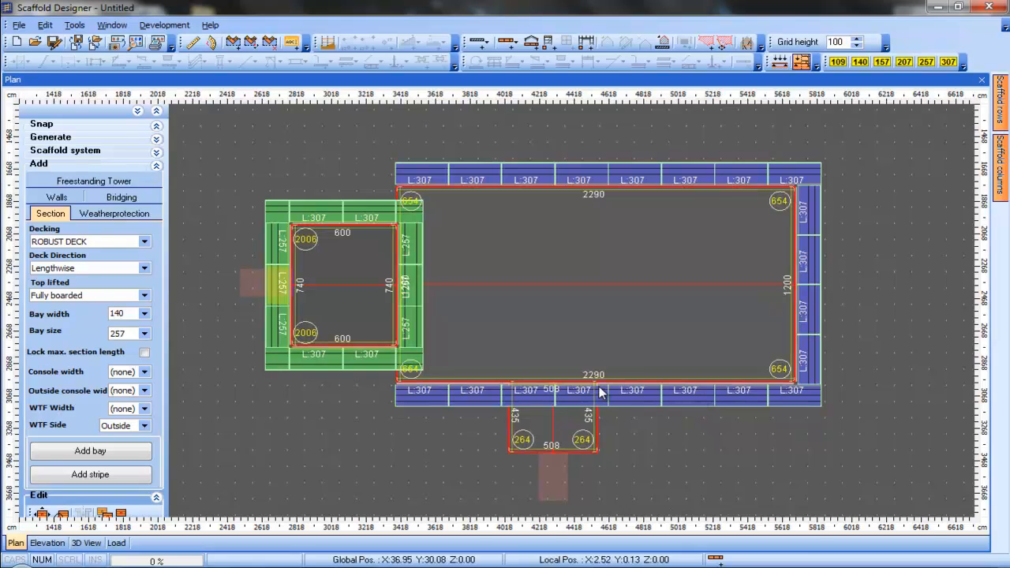
left_click(372, 364)
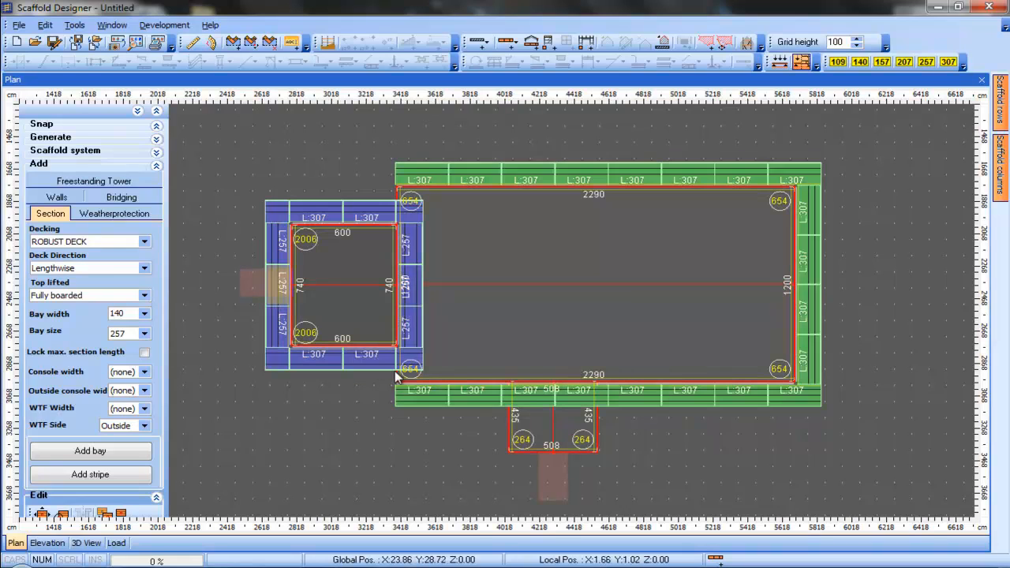
left_click(507, 388, "ctrl")
left_click(540, 180, "ctrl")
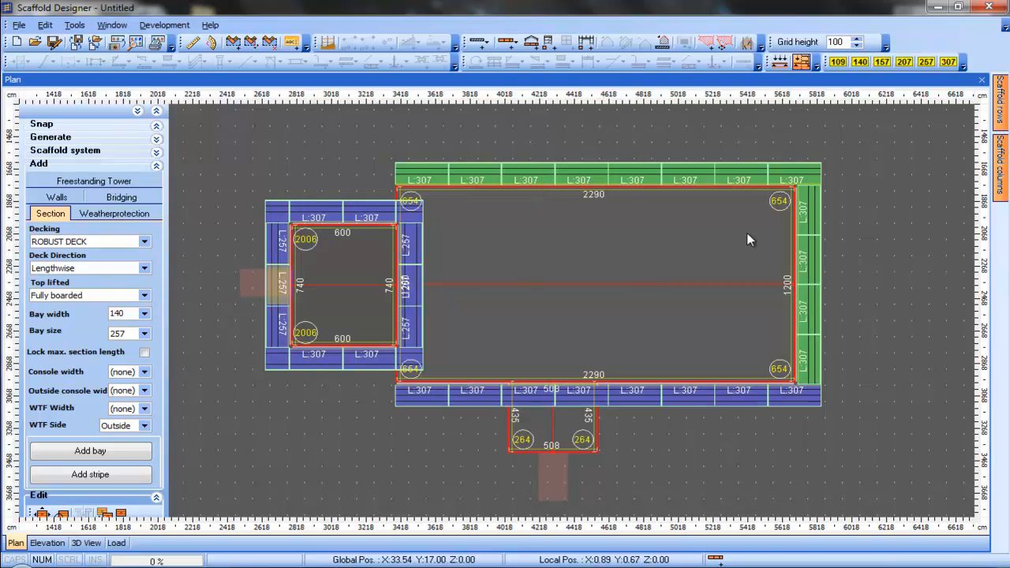
left_click(817, 307, "ctrl")
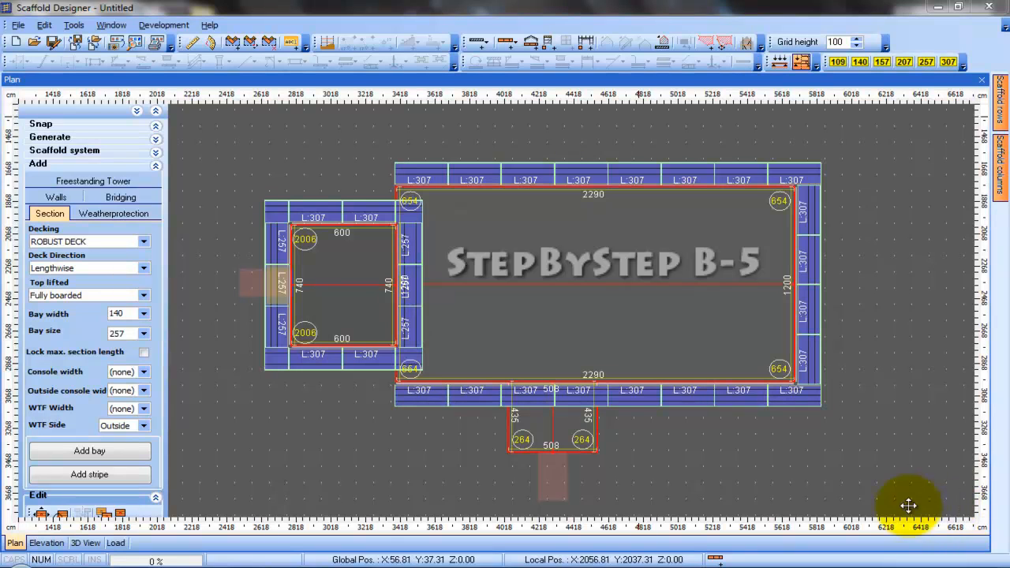
right_click(645, 400)
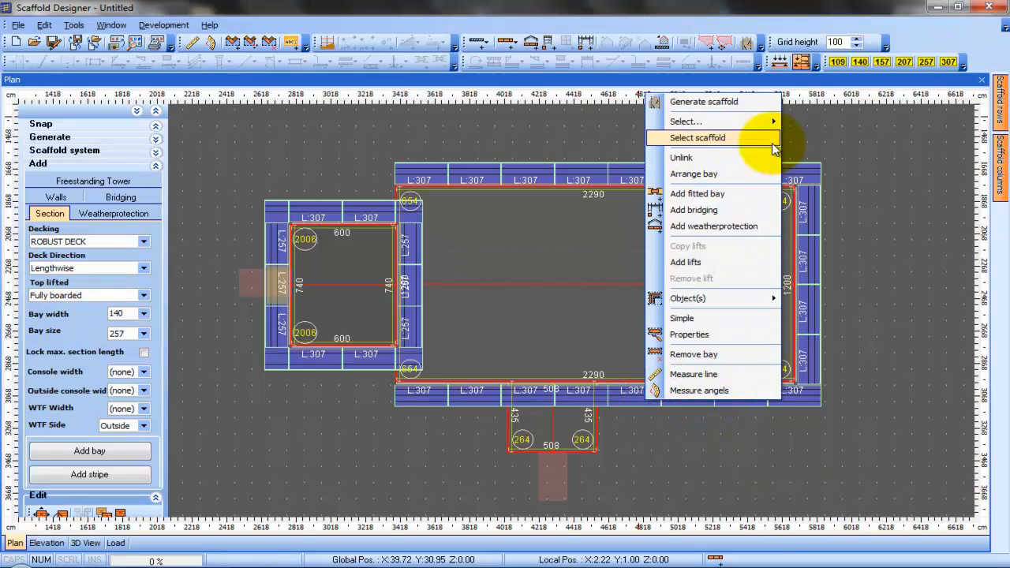
left_click(764, 105)
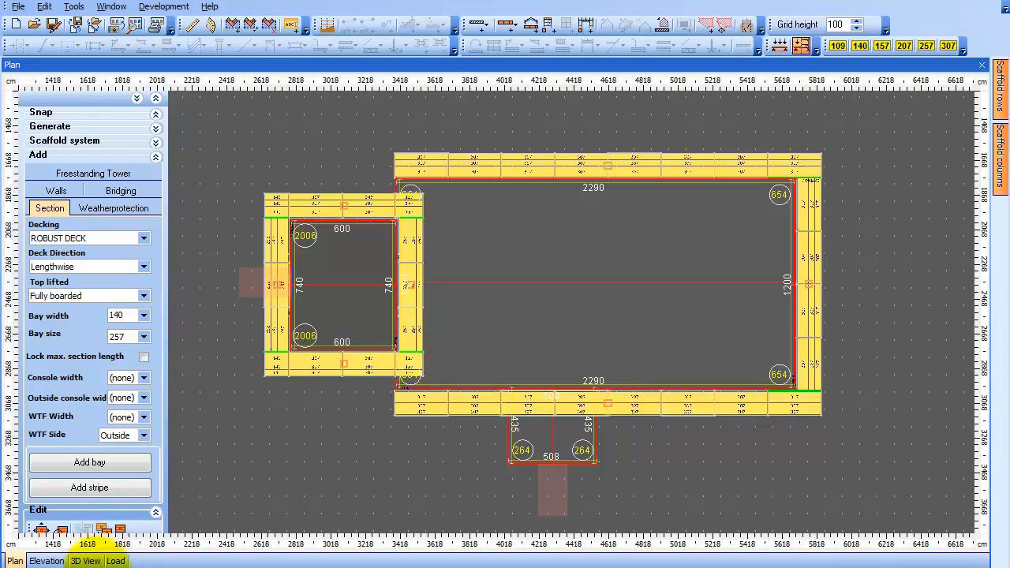
Review the generated scaffold in the 3D view and return to the plan
left_click(86, 561)
mouse_move(629, 440)
left_mouse_down()
mouse_move(489, 455)
mouse_move(390, 438)
mouse_move(672, 382)
mouse_move(689, 364)
mouse_move(617, 385)
mouse_move(519, 386)
mouse_move(673, 407)
mouse_move(605, 416)
mouse_move(469, 408)
mouse_move(656, 444)
mouse_move(460, 431)
mouse_move(487, 446)
left_mouse_up()
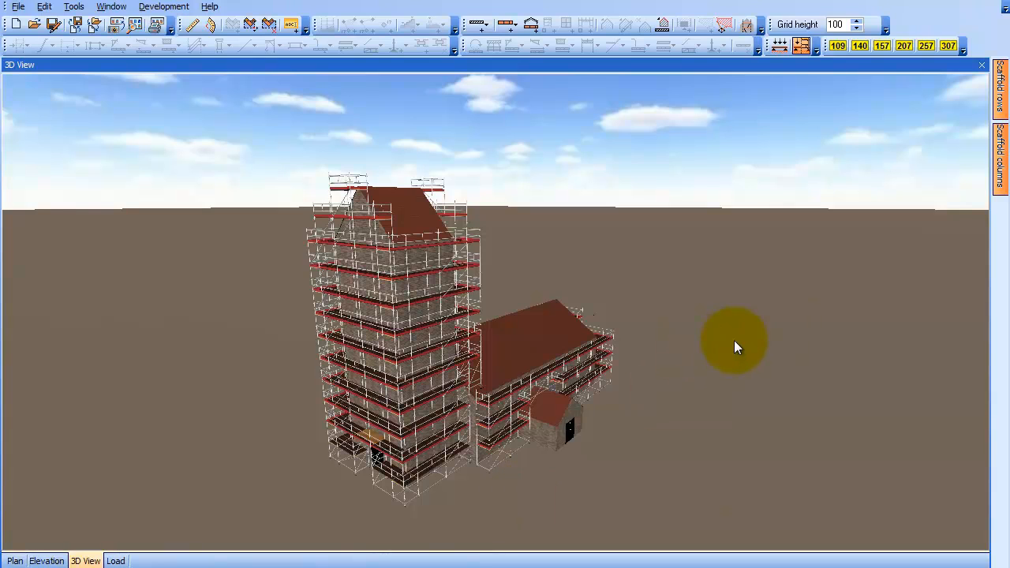
left_click_drag(734, 340, 725, 344)
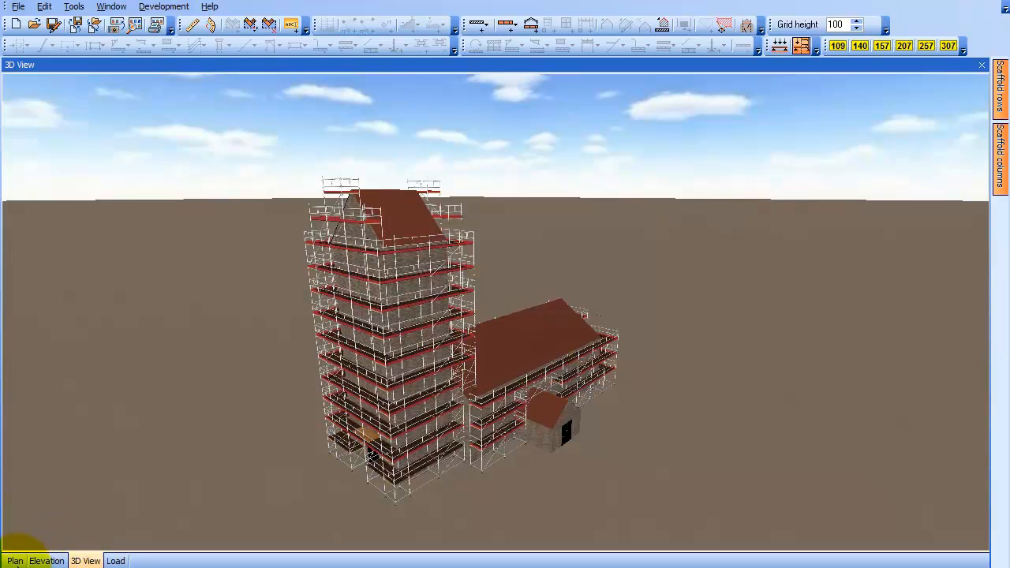
left_click(15, 561)
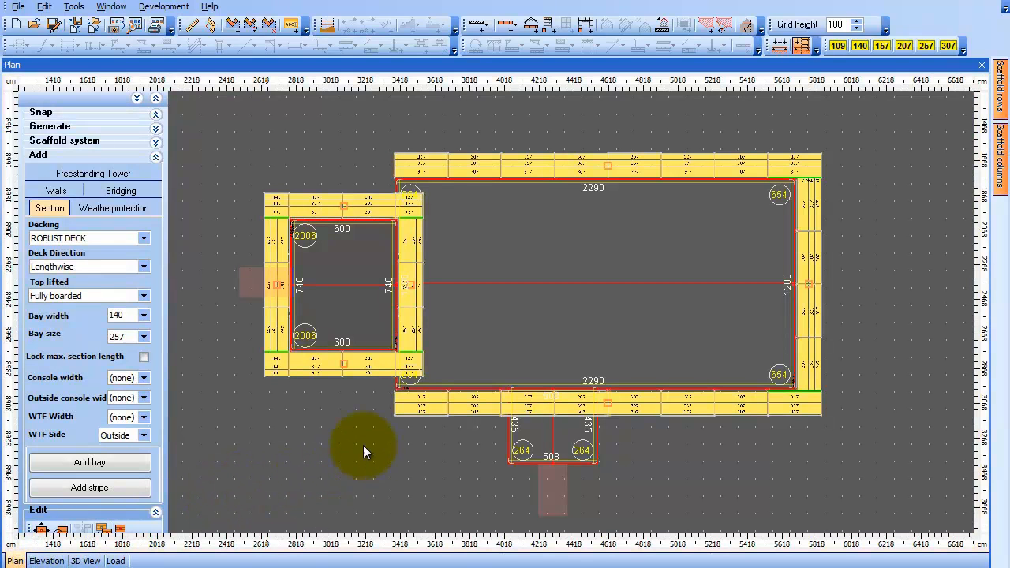
Add a double 307 stairway to the section on the western building's south side
right_click(312, 362)
mouse_move(387, 408)
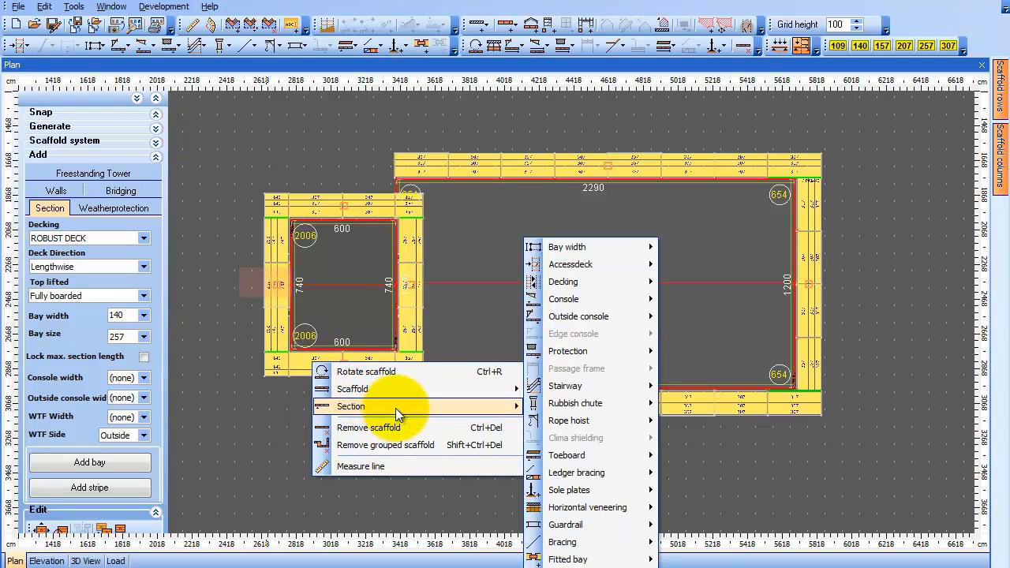
mouse_move(632, 389)
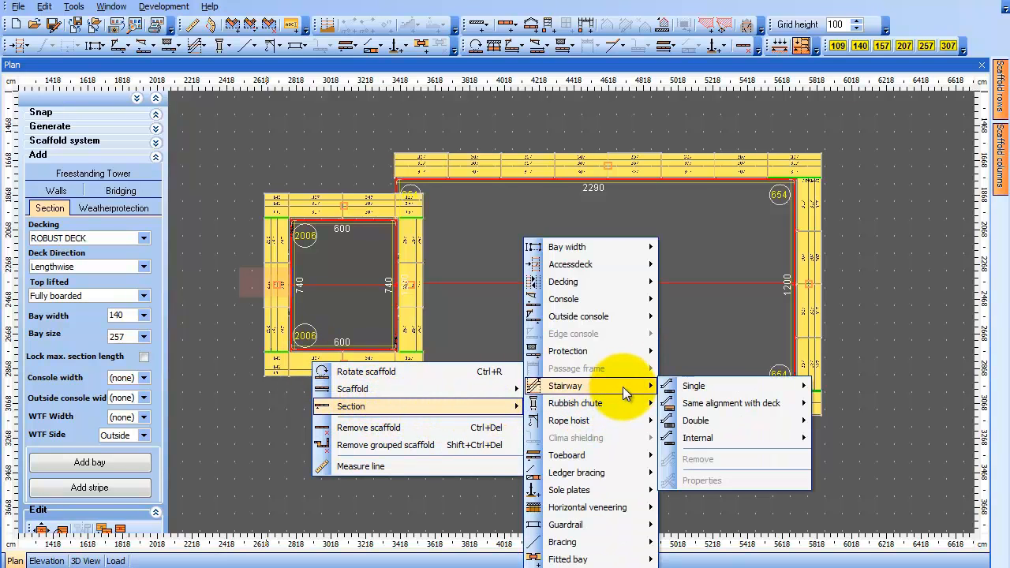
mouse_move(727, 419)
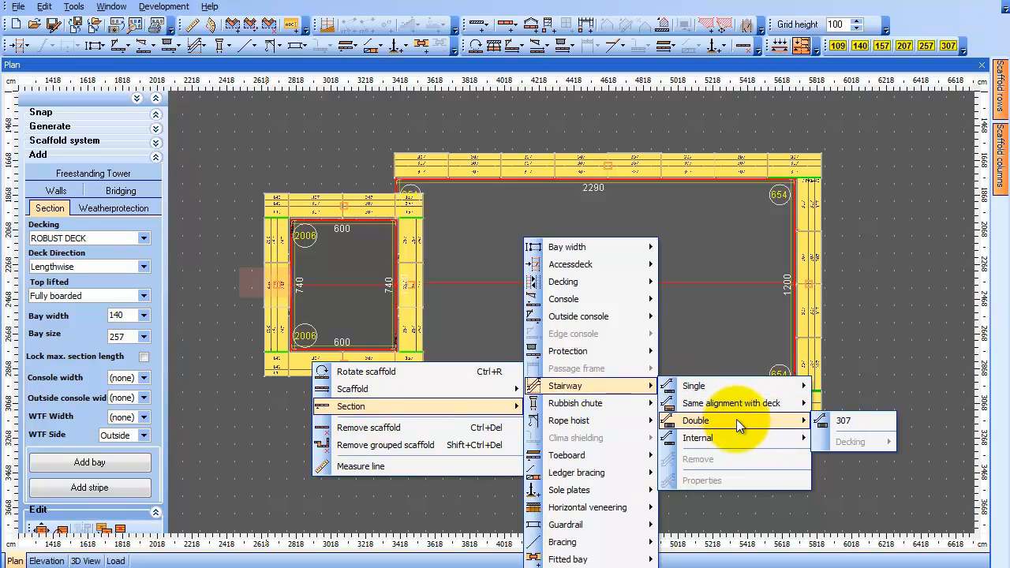
left_click(864, 422)
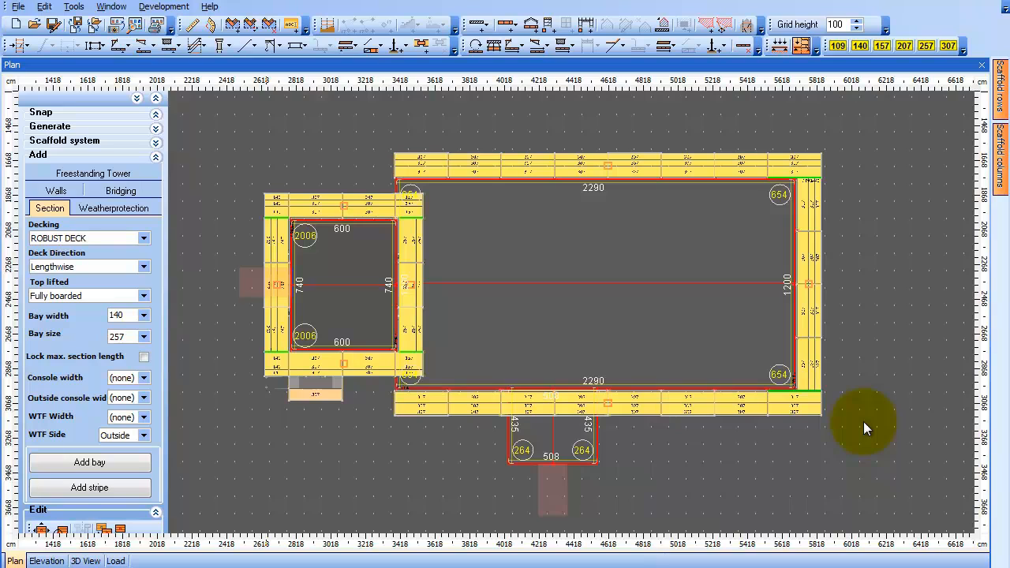
Inspect the tower's new stairway in the 3D view and return to the plan
left_click(89, 562)
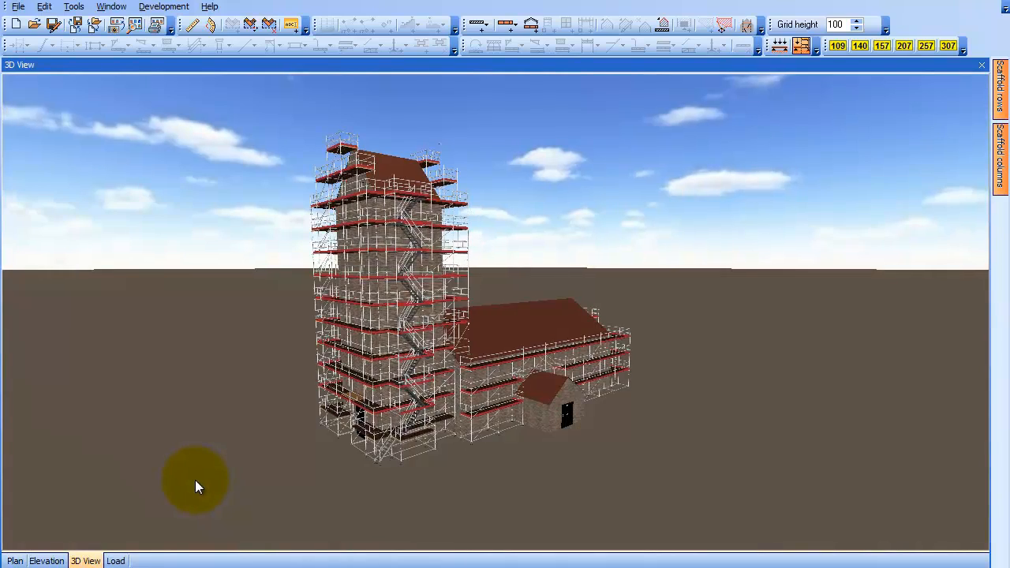
scroll(427, 492, "up", 2)
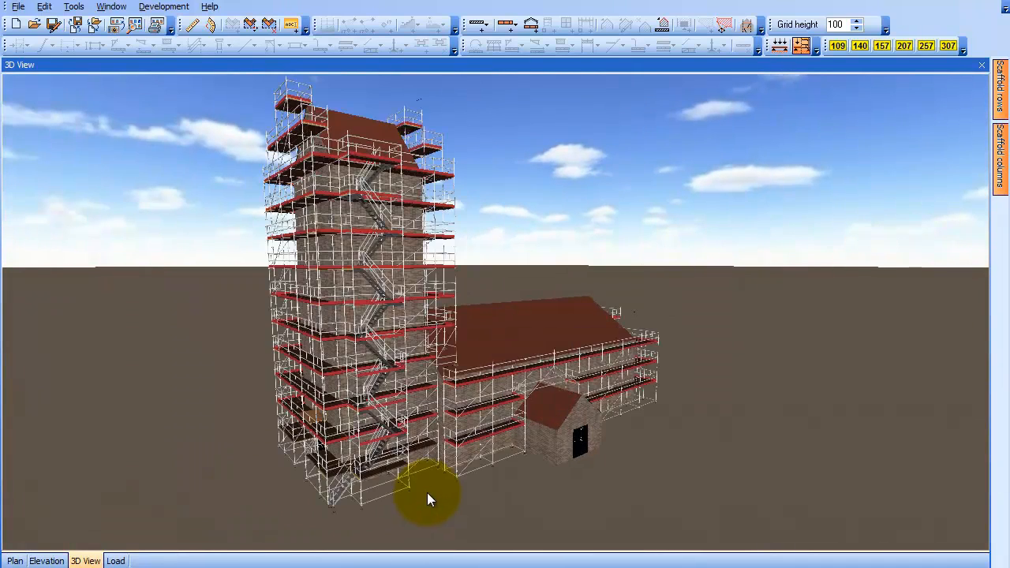
scroll(524, 508, "up", 3)
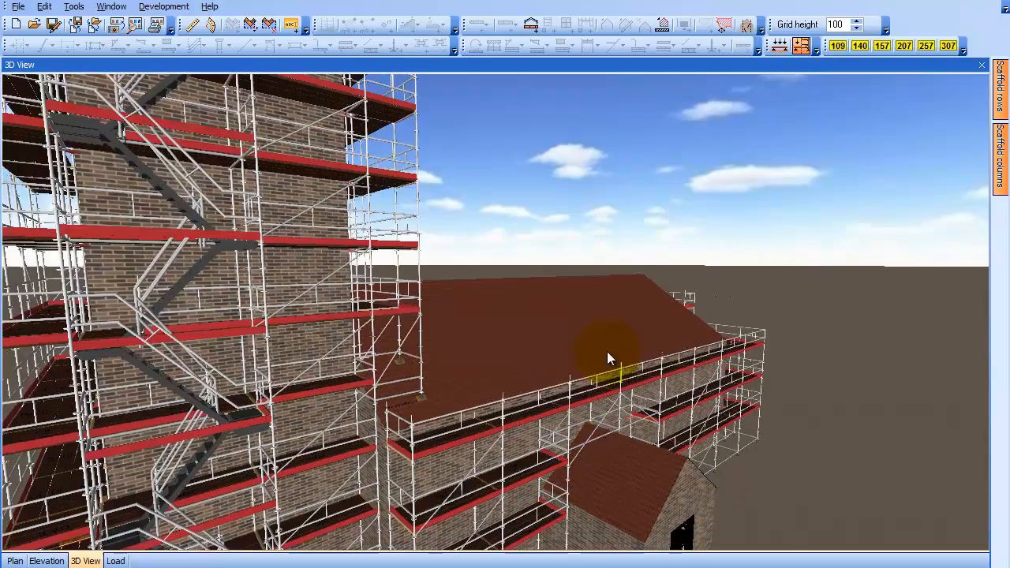
middle_click_drag(657, 276, 616, 440)
left_click_drag(584, 462, 379, 485)
left_click(15, 561)
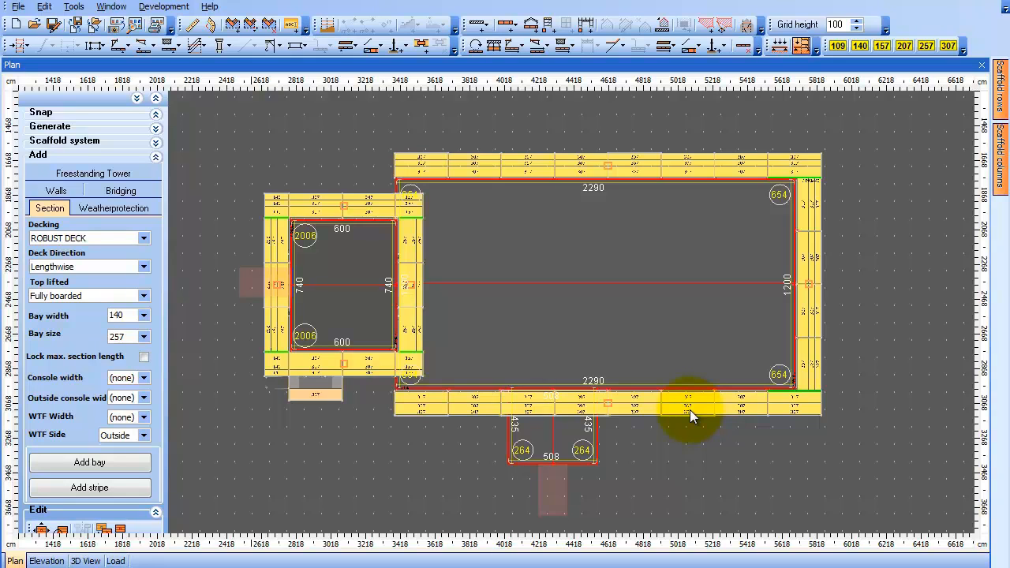
Add a double 307 stairway to a section of the nave's south scaffold
right_click(690, 410)
mouse_move(743, 453)
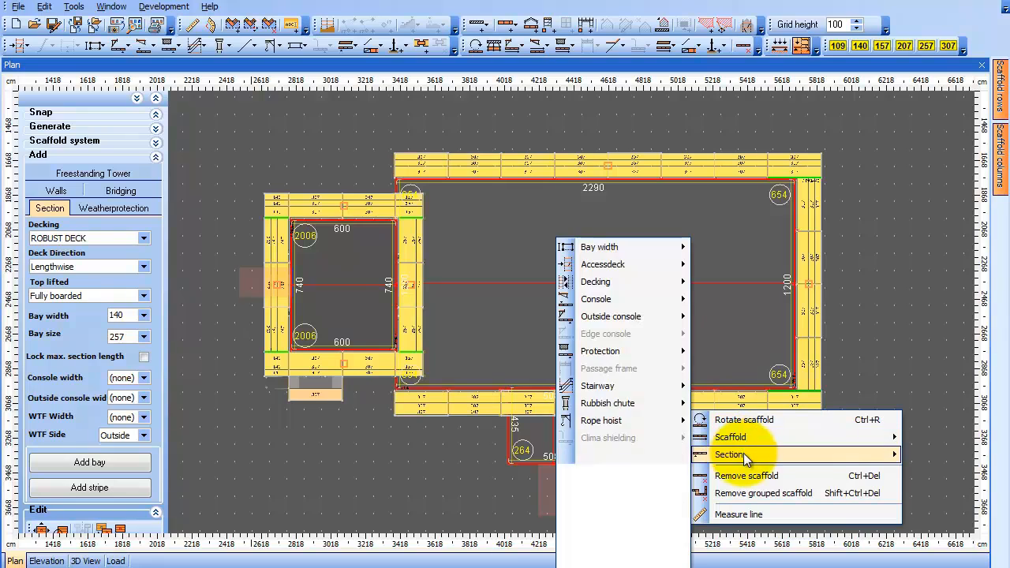
mouse_move(633, 387)
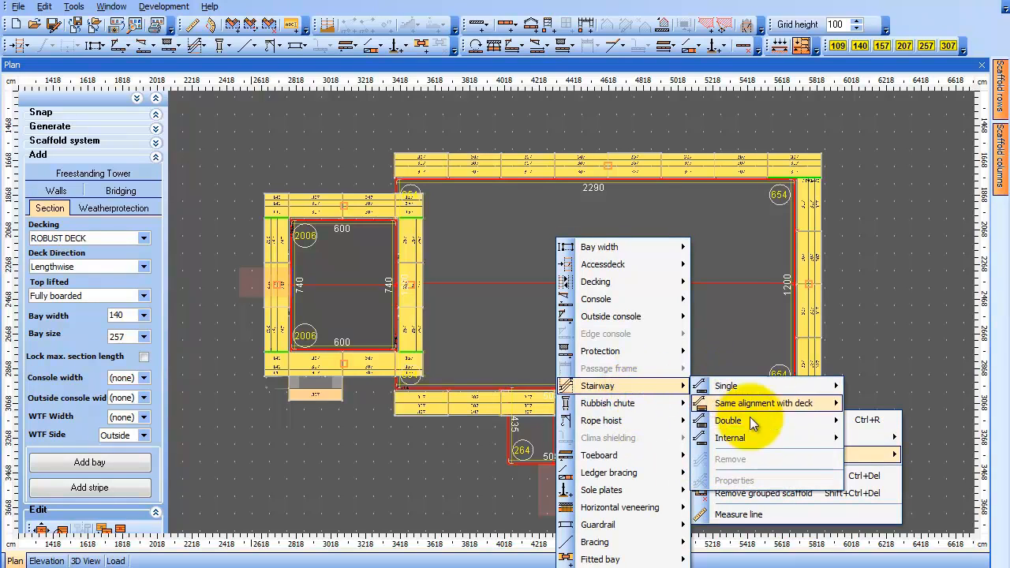
mouse_move(789, 423)
left_click(882, 424)
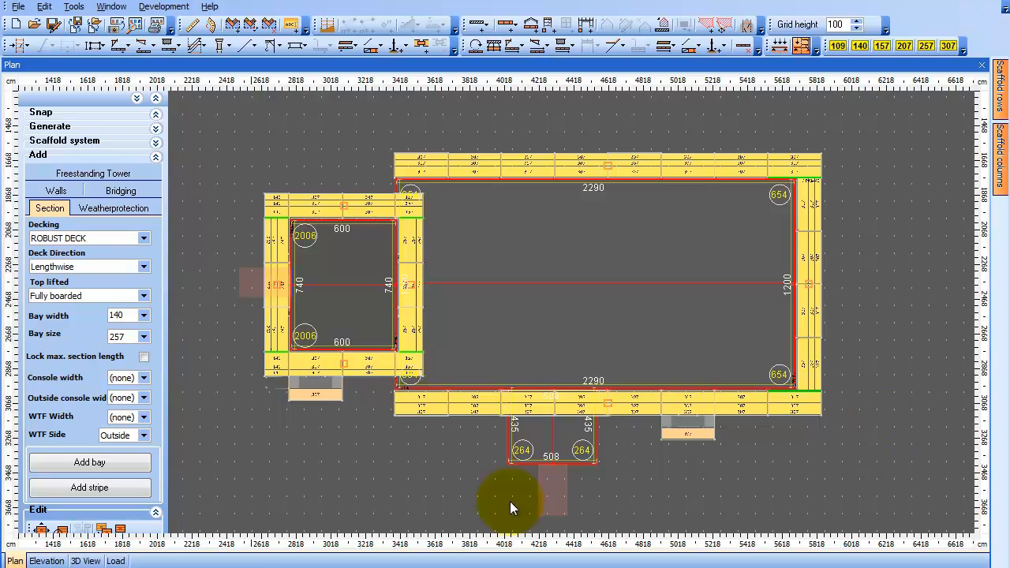
Inspect the nave's new stairway in the 3D view
left_click(85, 560)
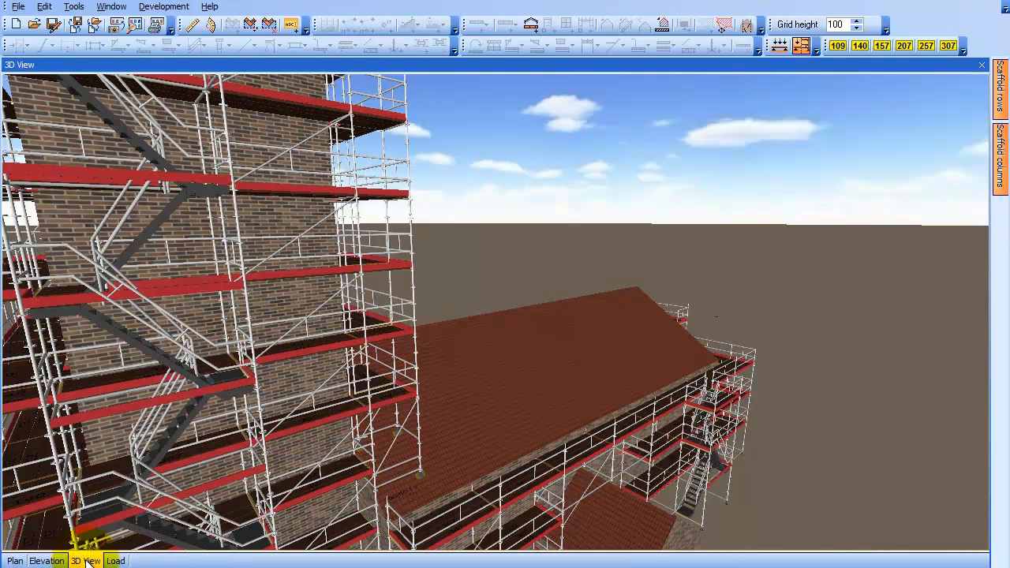
left_click(827, 520)
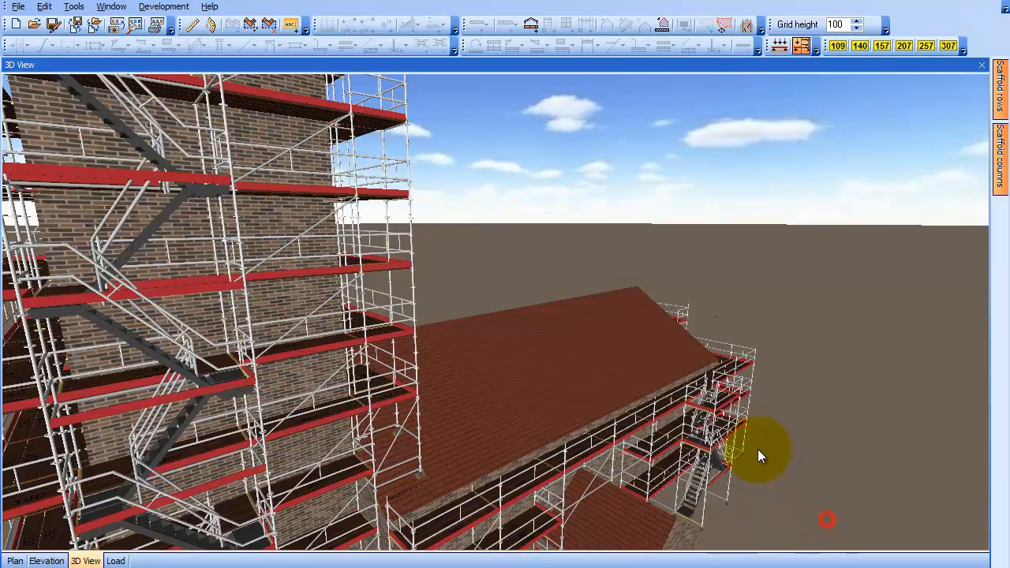
left_click_drag(757, 450, 519, 446)
scroll(519, 445, "up", 3)
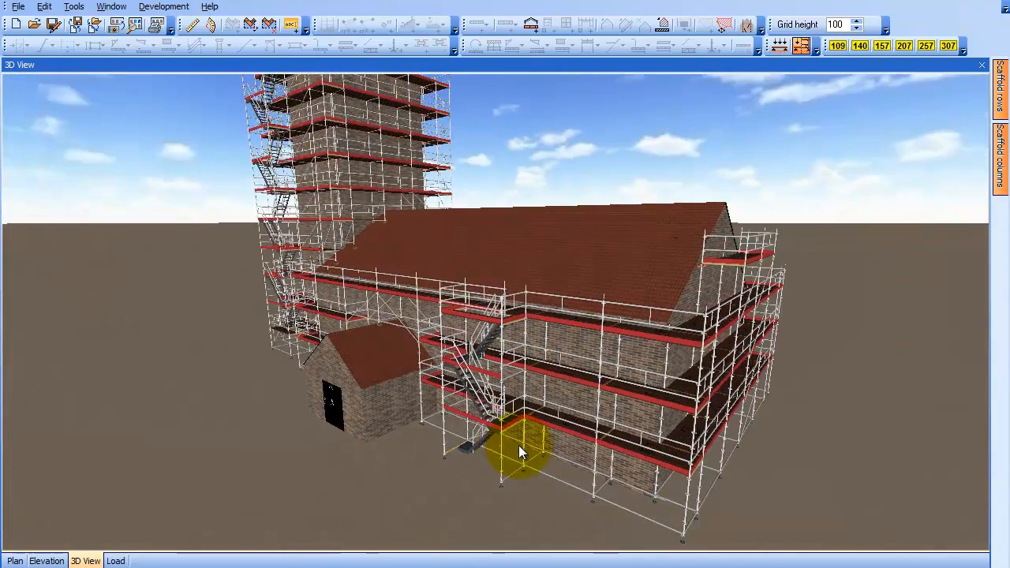
Return to the plan and add a double stairway to a section of the nave's north scaffold
left_click(14, 561)
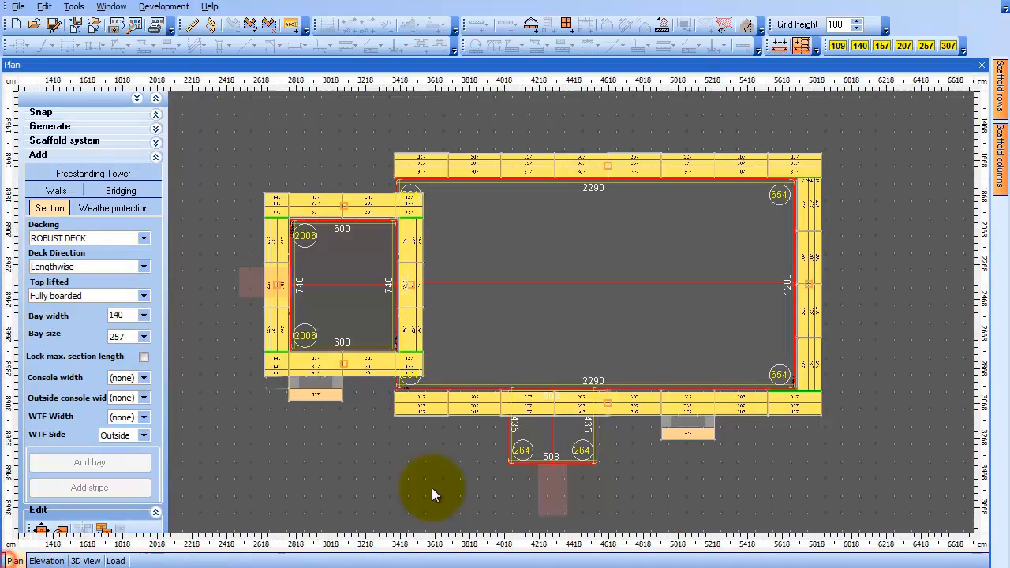
left_click(576, 167)
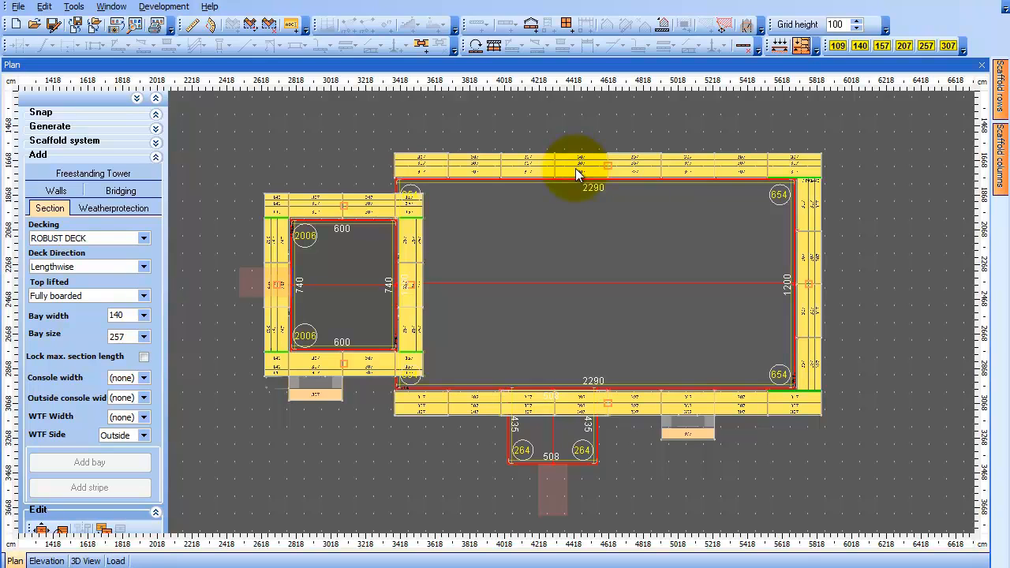
right_click(575, 168)
mouse_move(658, 215)
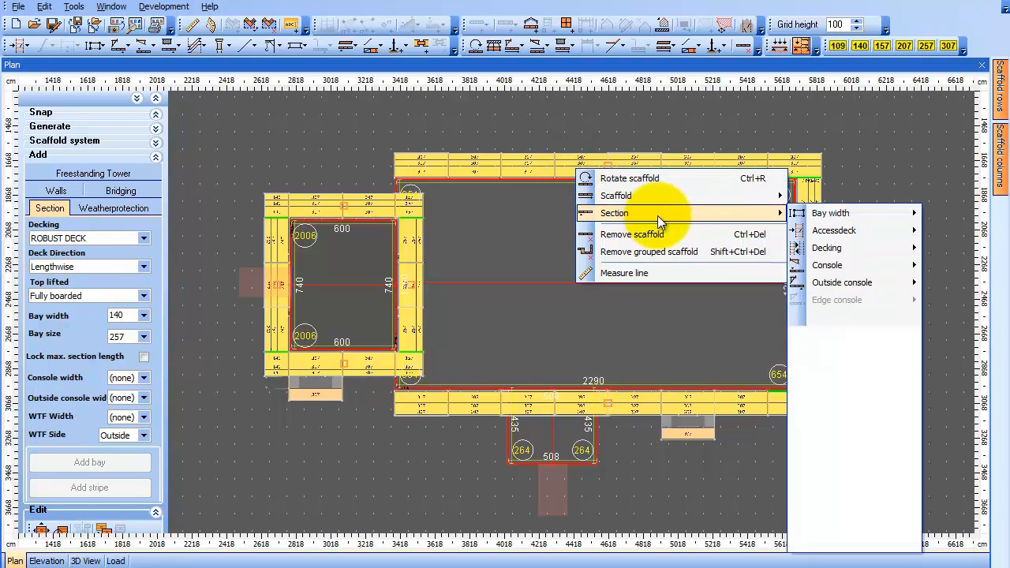
mouse_move(884, 353)
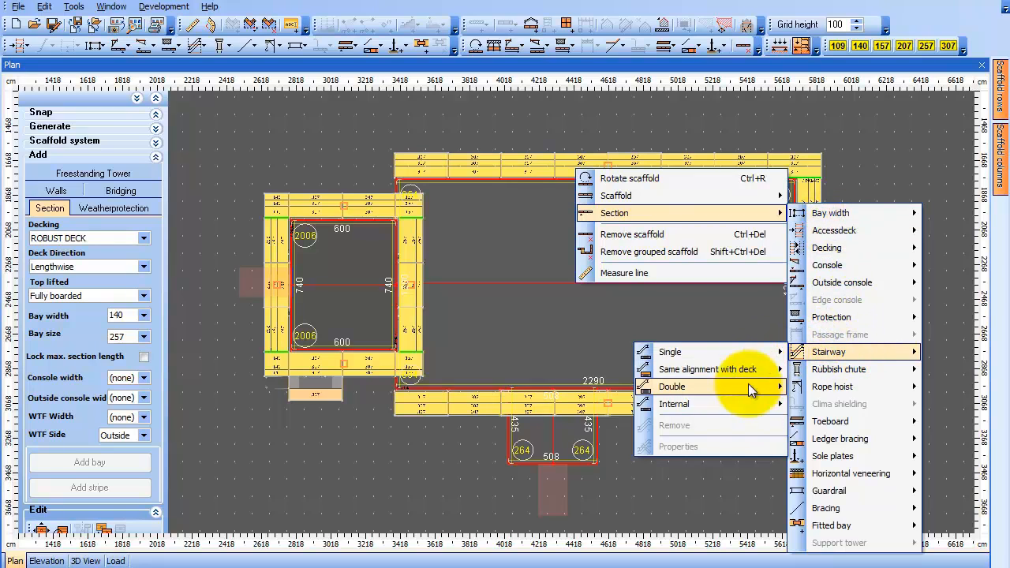
mouse_move(750, 389)
left_click(835, 383)
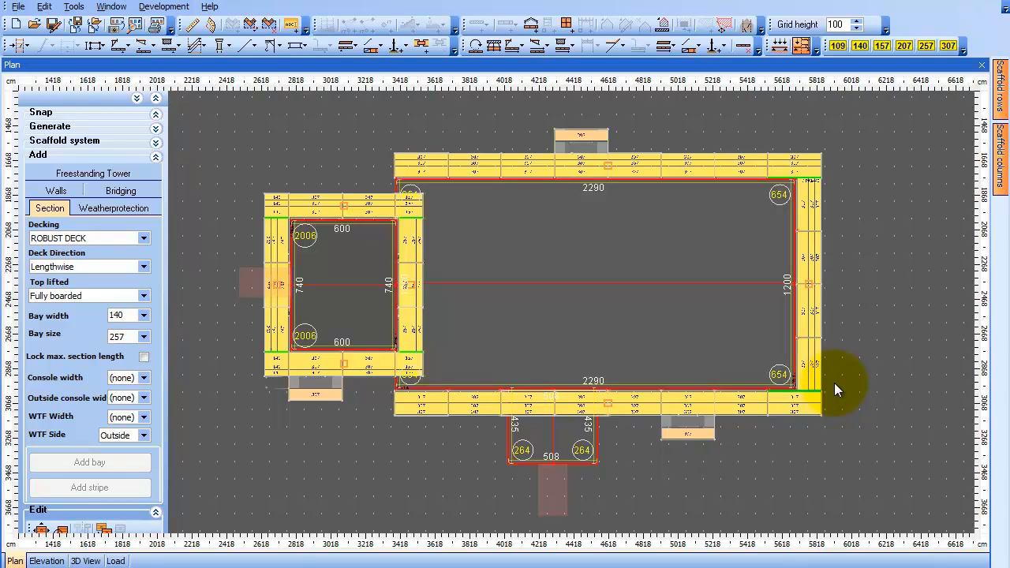
Inspect the nave's north stairway and the whole scaffold in the 3D view
left_click(85, 561)
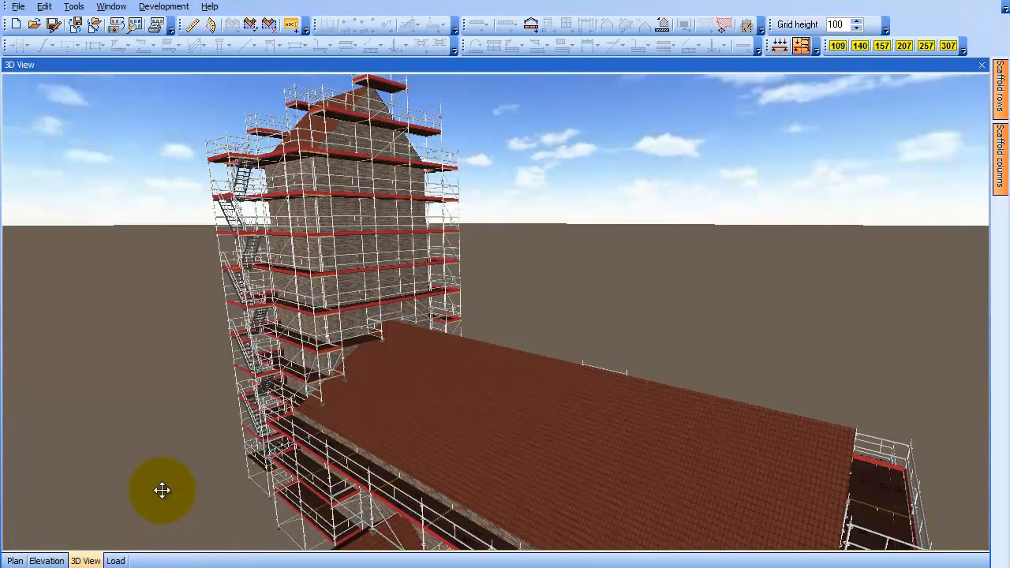
scroll(162, 491, "down", 4)
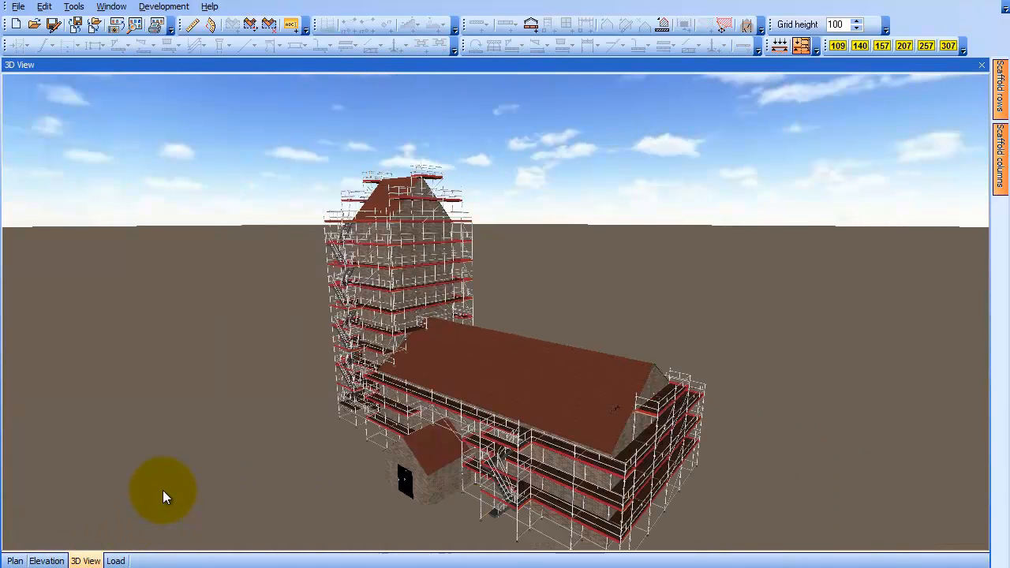
left_click_drag(215, 474, 19, 458)
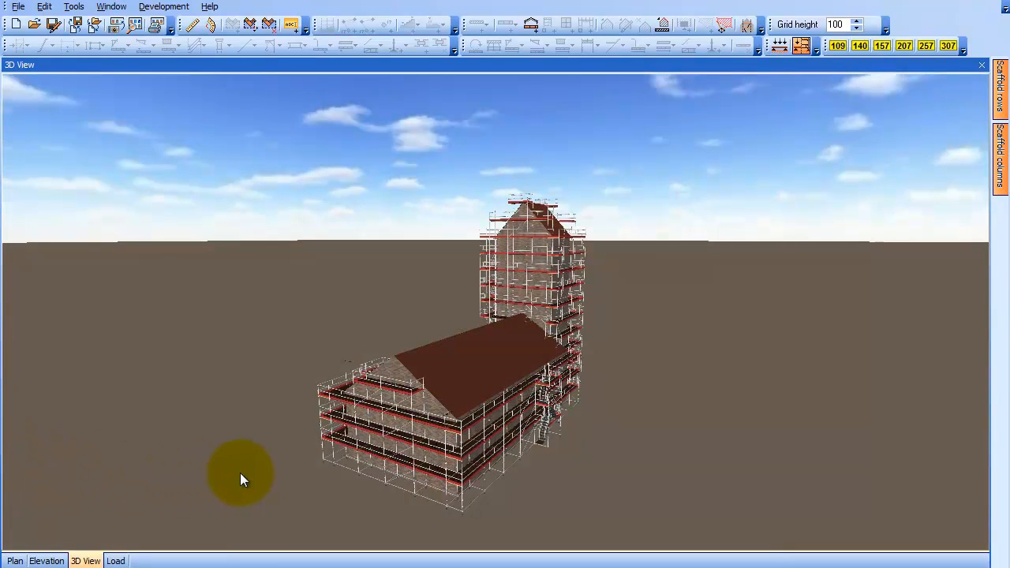
left_click_drag(285, 480, 455, 420)
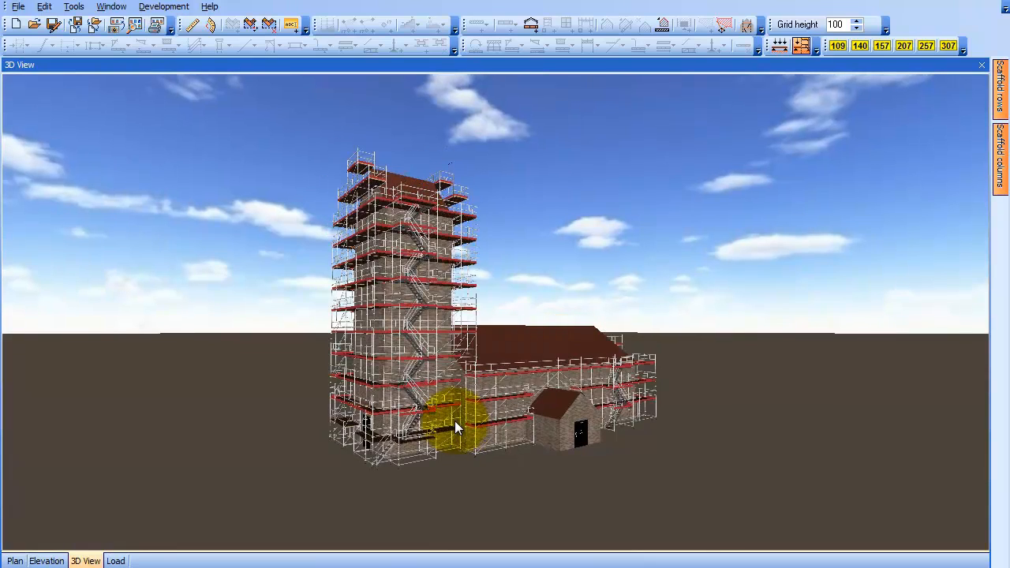